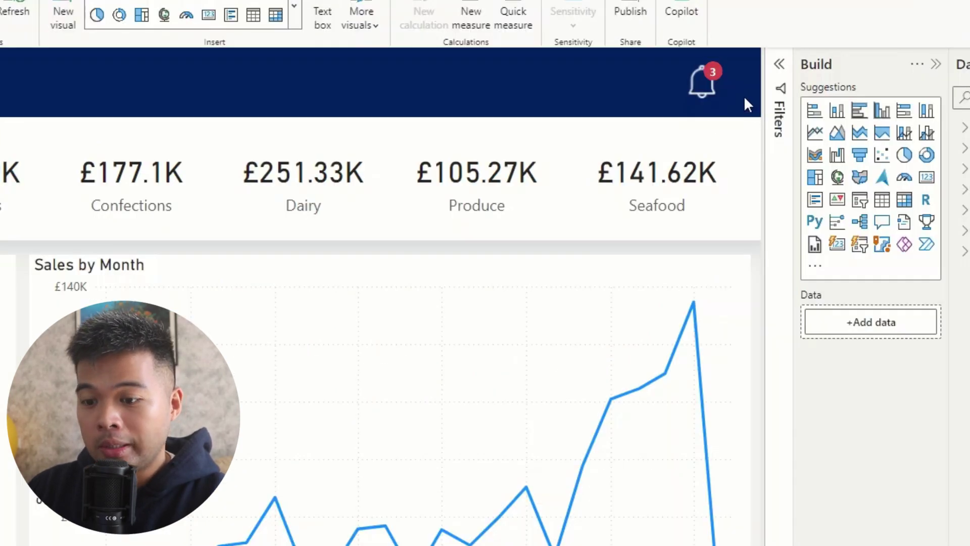
Step: Show the What's New notification table from the bell and scroll through its updates
ctrl+click(706, 90)
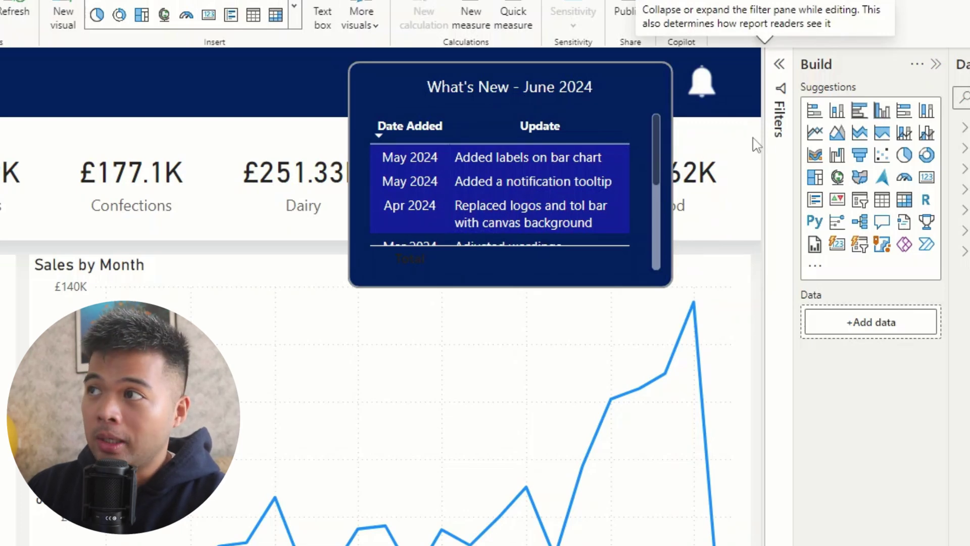
drag(656, 156, 665, 175)
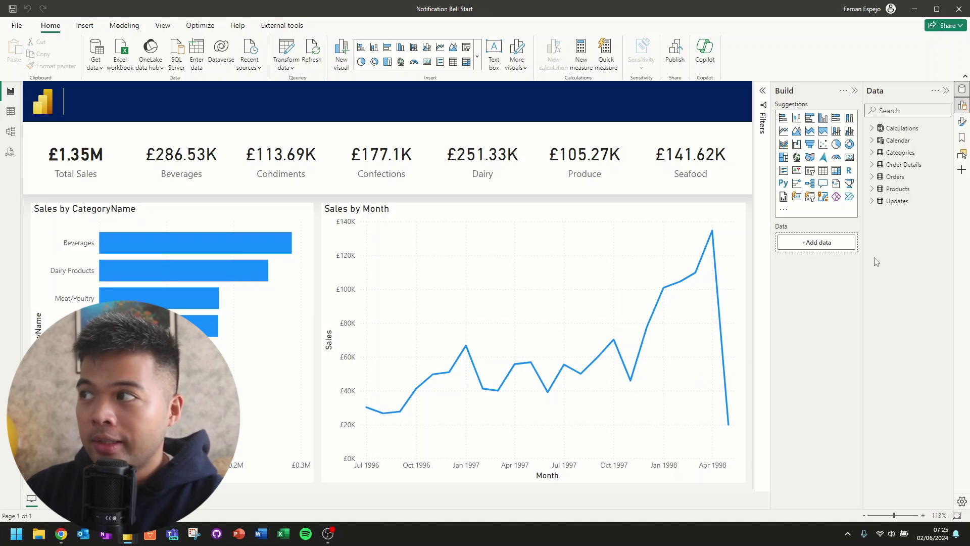
click(10, 112)
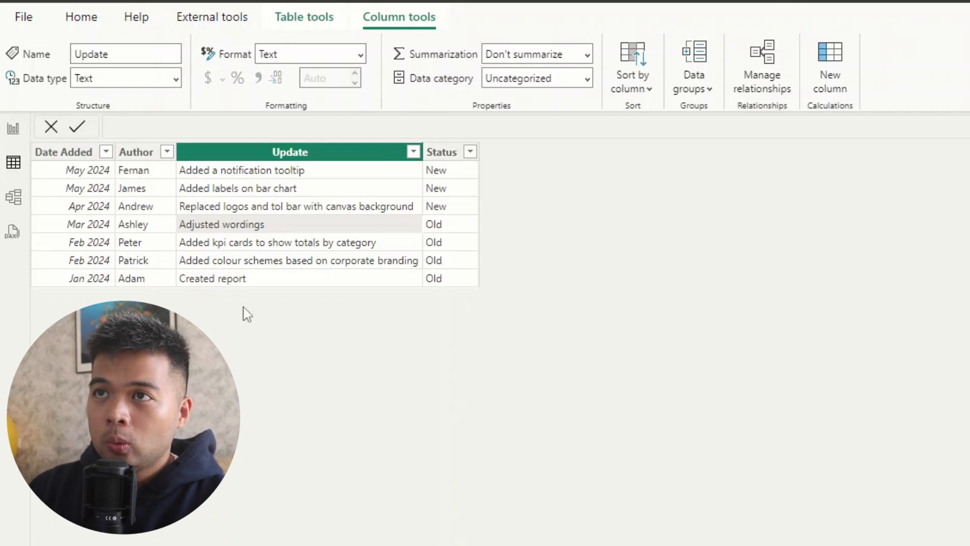
click(456, 205)
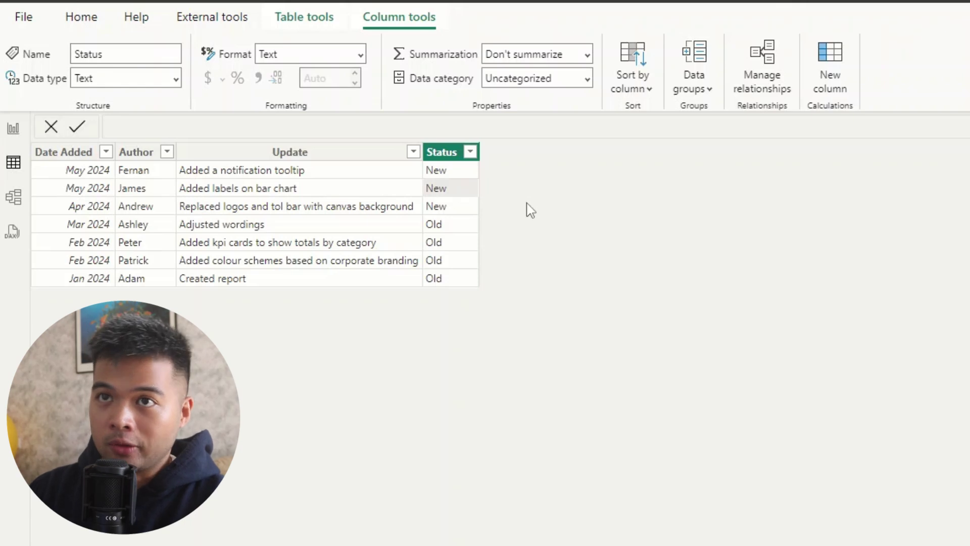
click(13, 128)
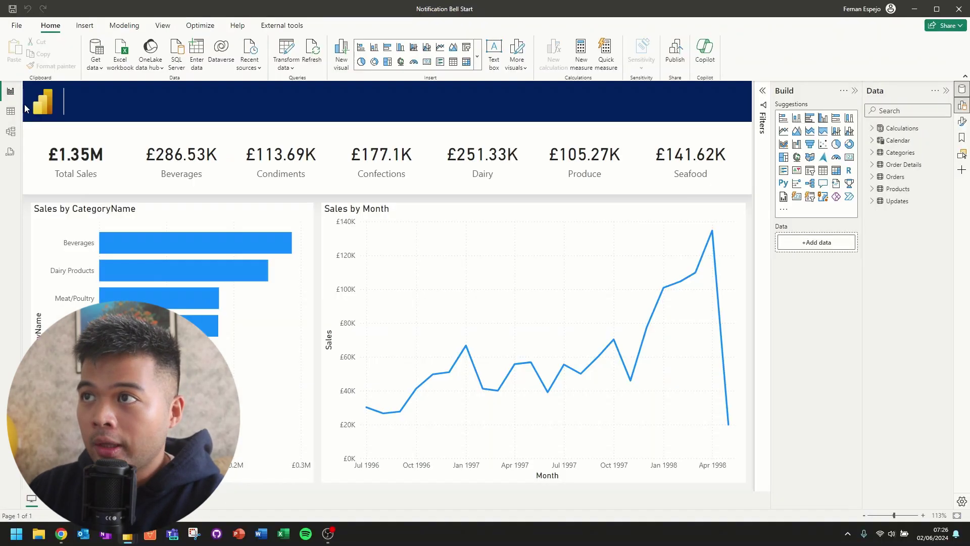
Step: Insert a blank button and place it in the navy header
click(87, 27)
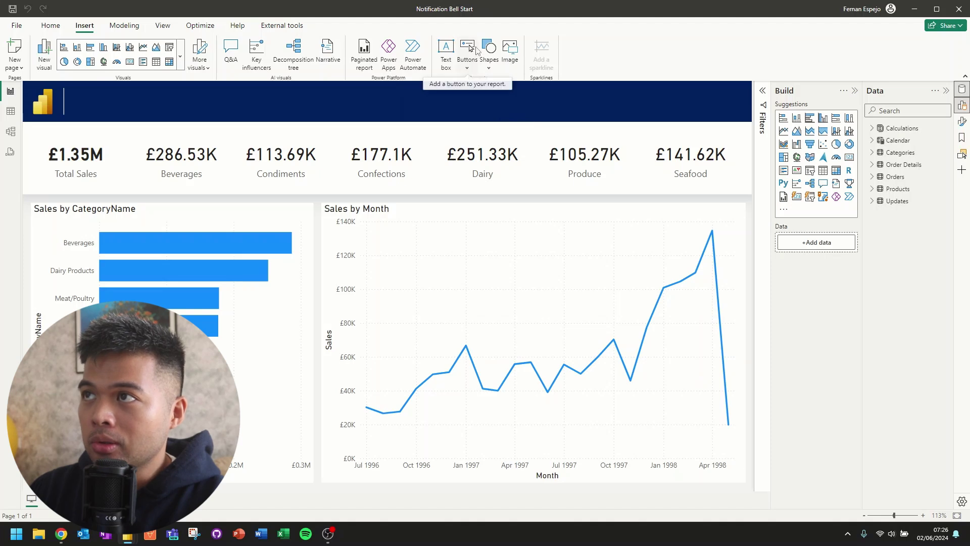
click(471, 68)
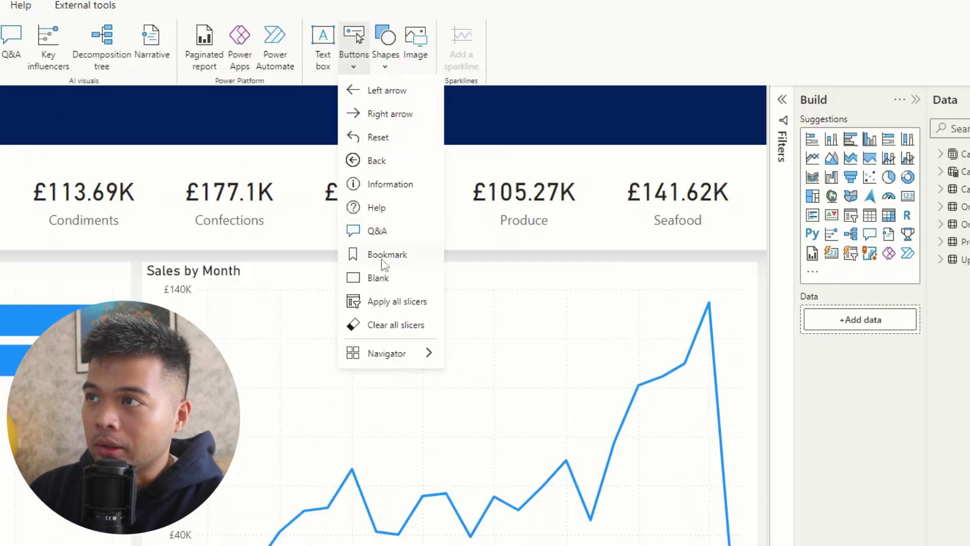
click(384, 277)
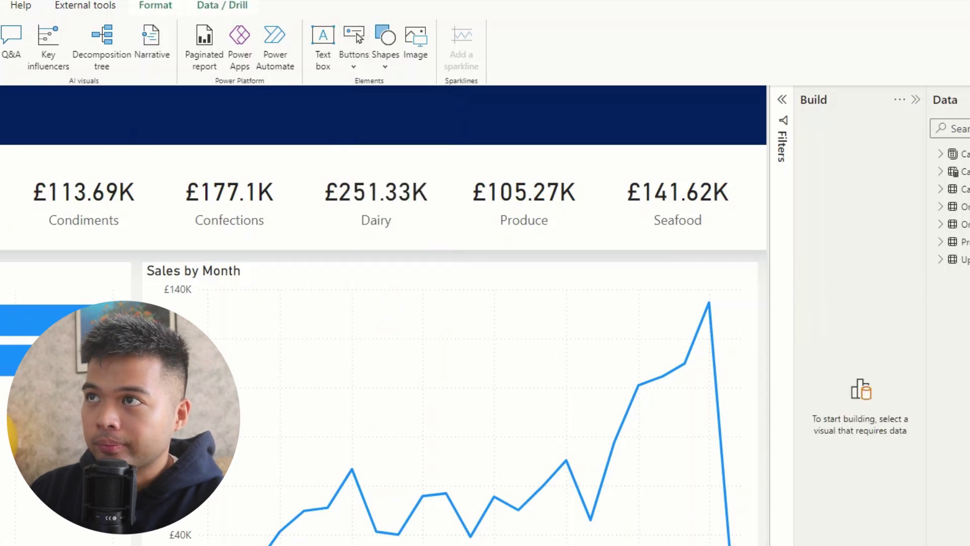
drag(213, 118, 324, 129)
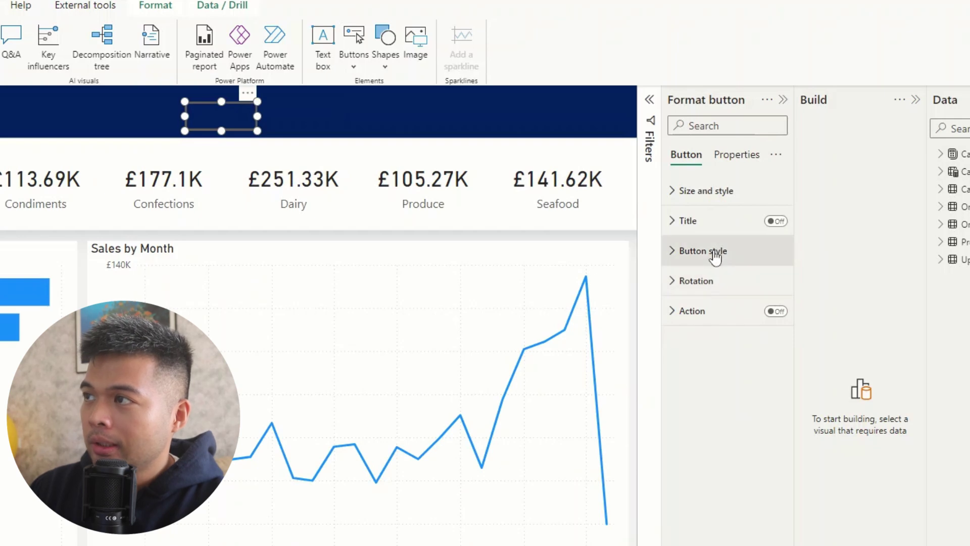
Step: Set the button's icon type to Custom using the bell.png image
click(714, 253)
scroll(736, 384, down, 5)
scroll(733, 401, down, 2)
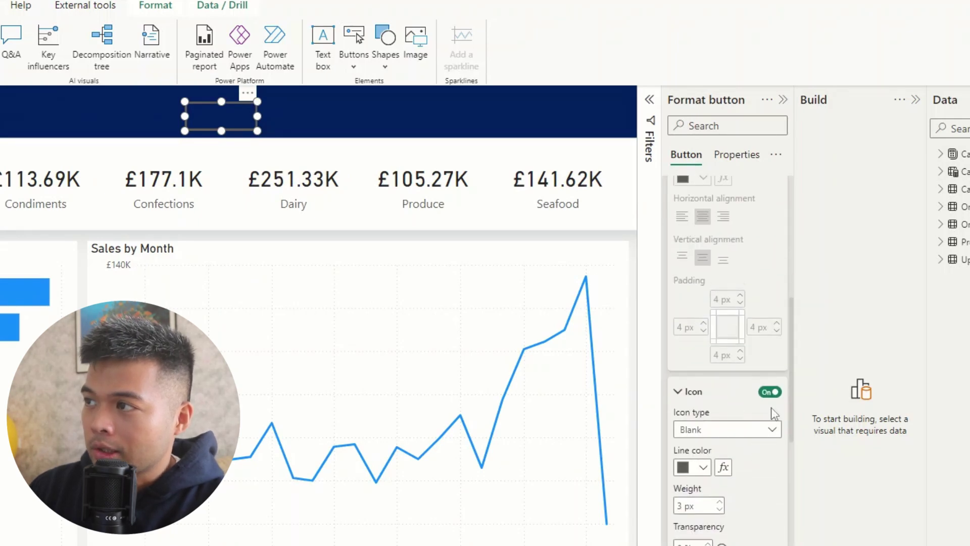
click(728, 431)
click(728, 429)
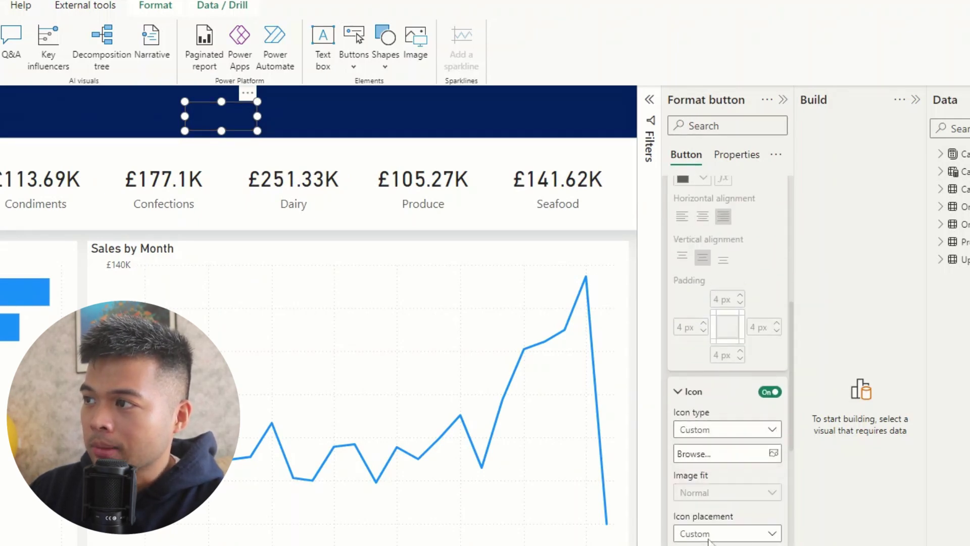
click(731, 455)
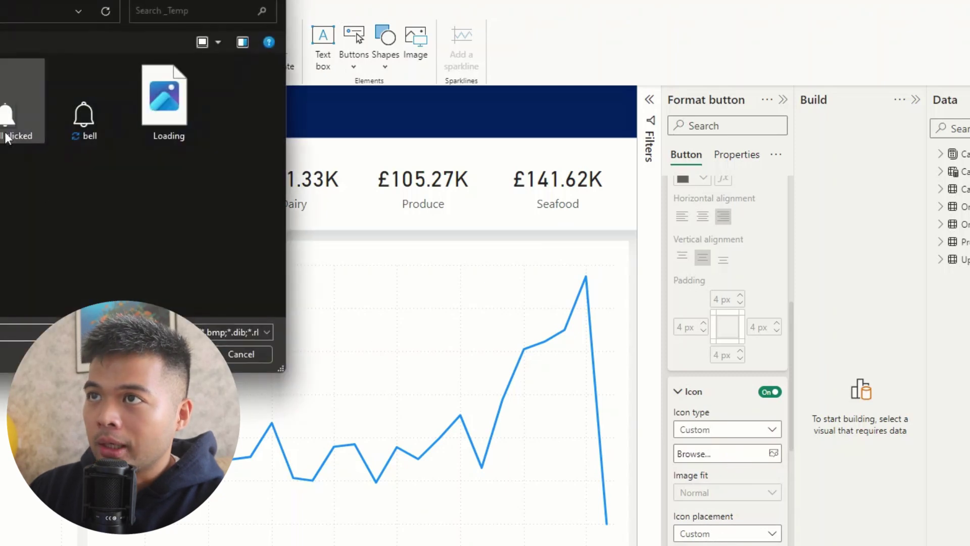
click(81, 121)
double_click(81, 121)
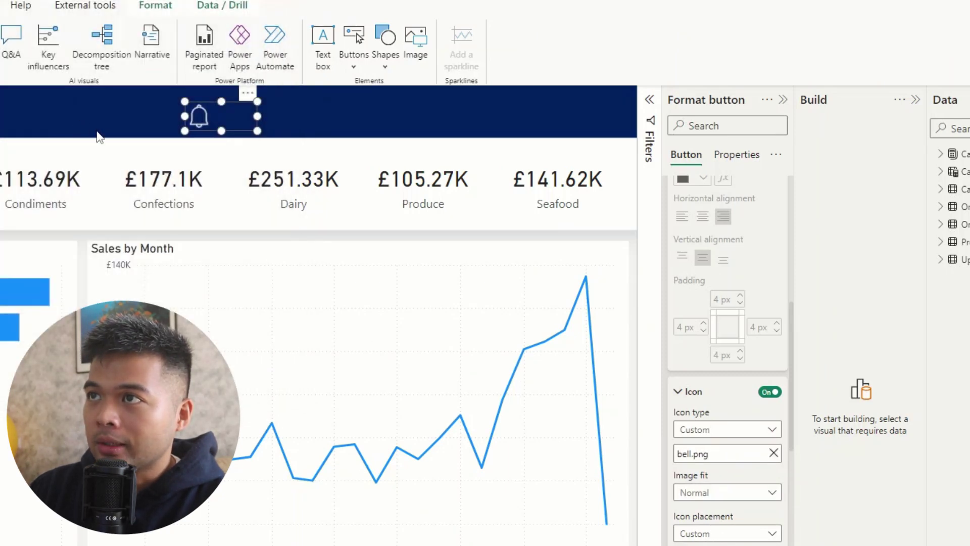
Step: Narrow the bell button to fit and move it to the header's right end
drag(249, 120, 211, 120)
click(199, 121)
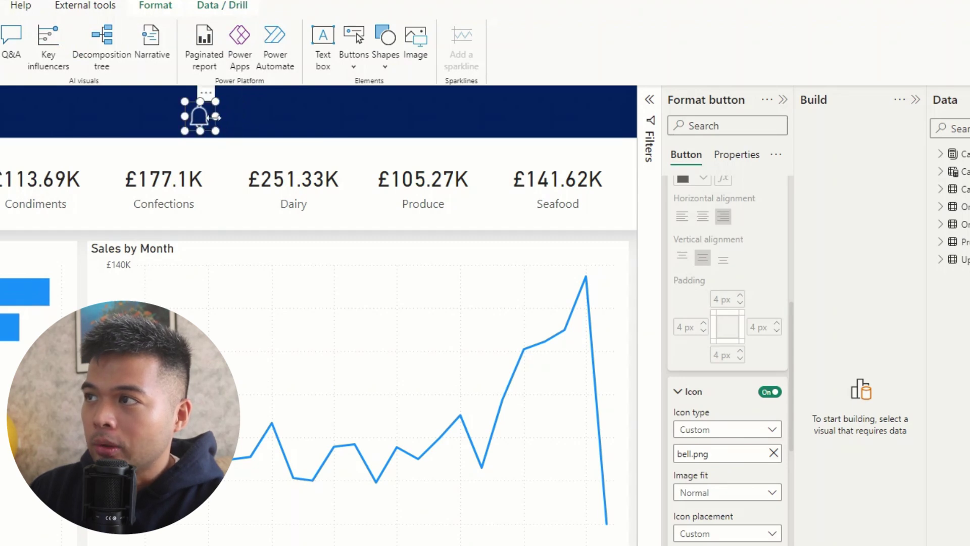
click(728, 534)
key(Escape)
click(226, 112)
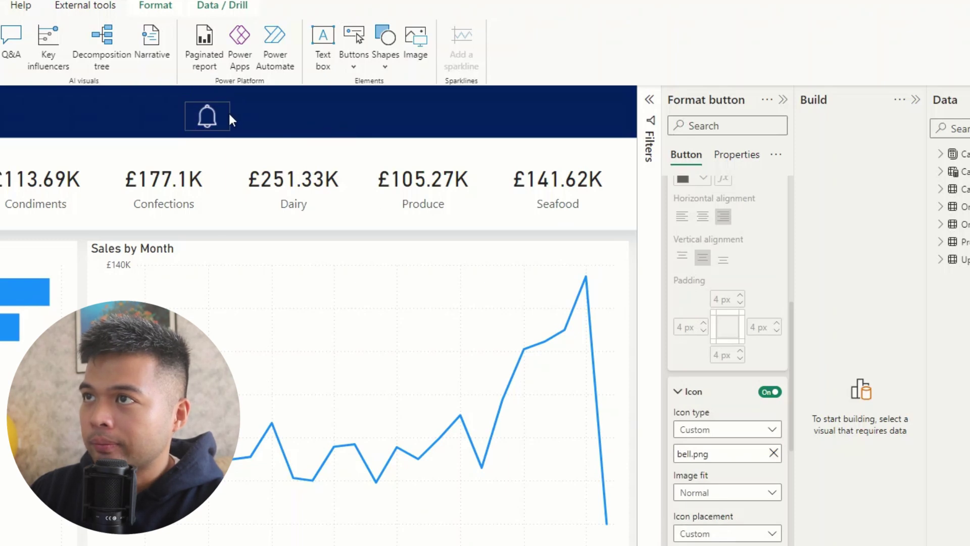
click(214, 117)
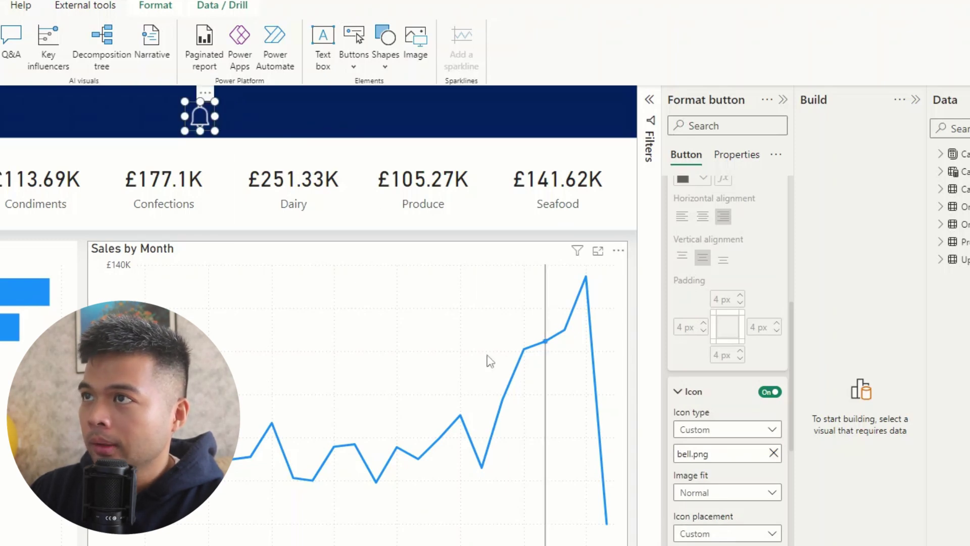
drag(197, 123, 599, 114)
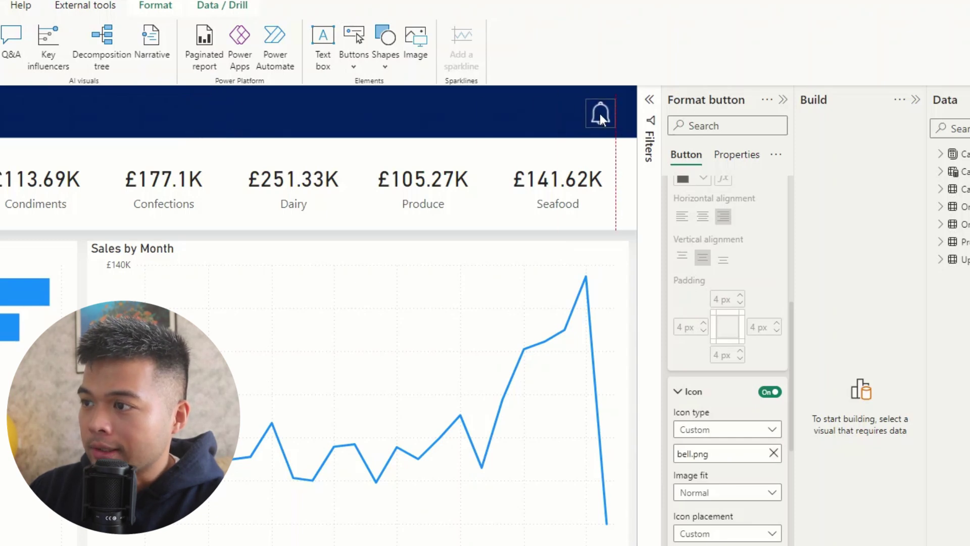
click(173, 239)
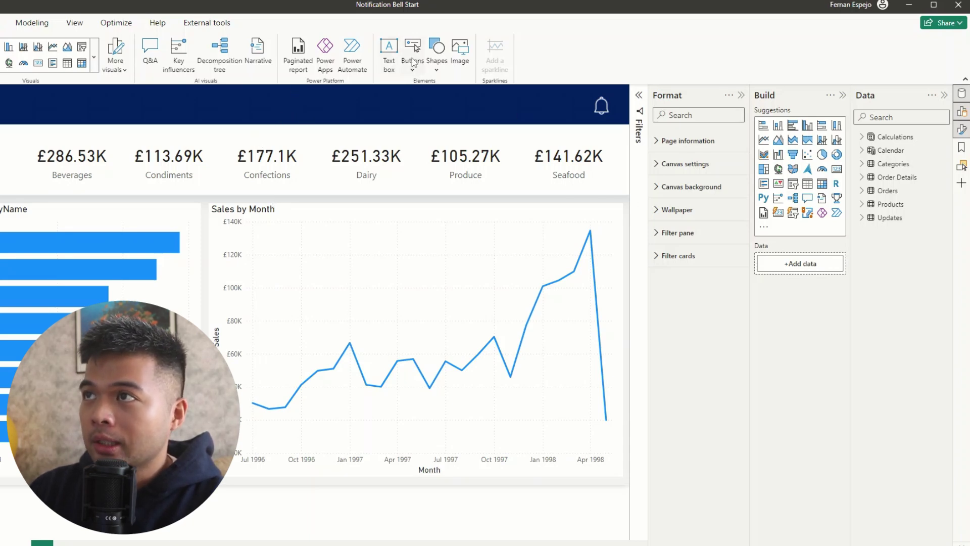
Step: Insert a rounded rectangle near the bell and size it wider and taller
click(437, 53)
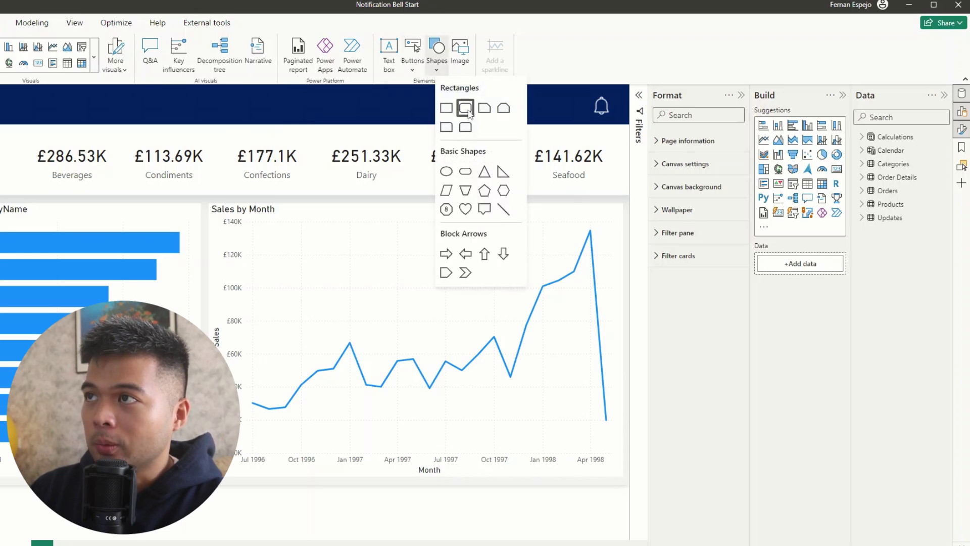
click(465, 109)
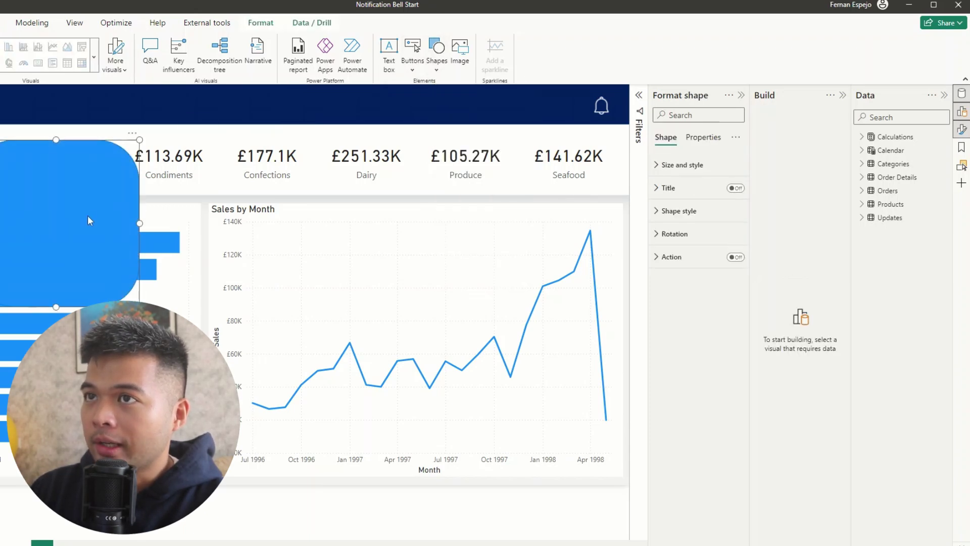
drag(89, 221, 526, 174)
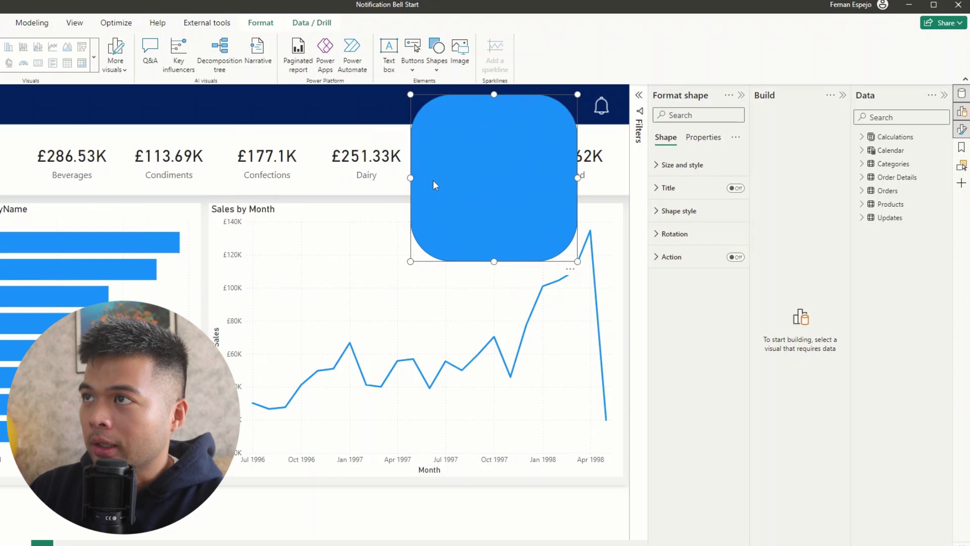
drag(412, 179, 388, 180)
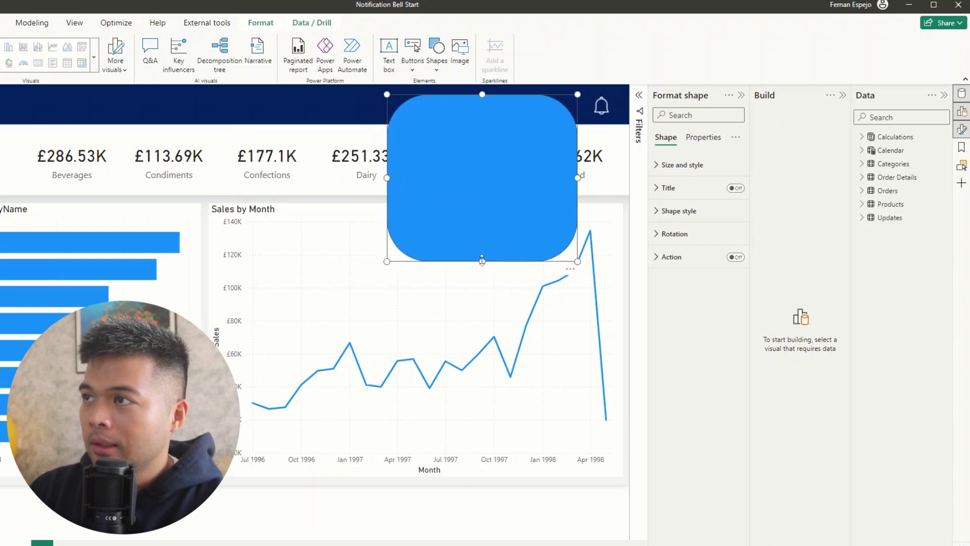
drag(482, 263, 482, 277)
Step: Set the rectangle's rounded corners to 5 and fill it dark blue
click(684, 217)
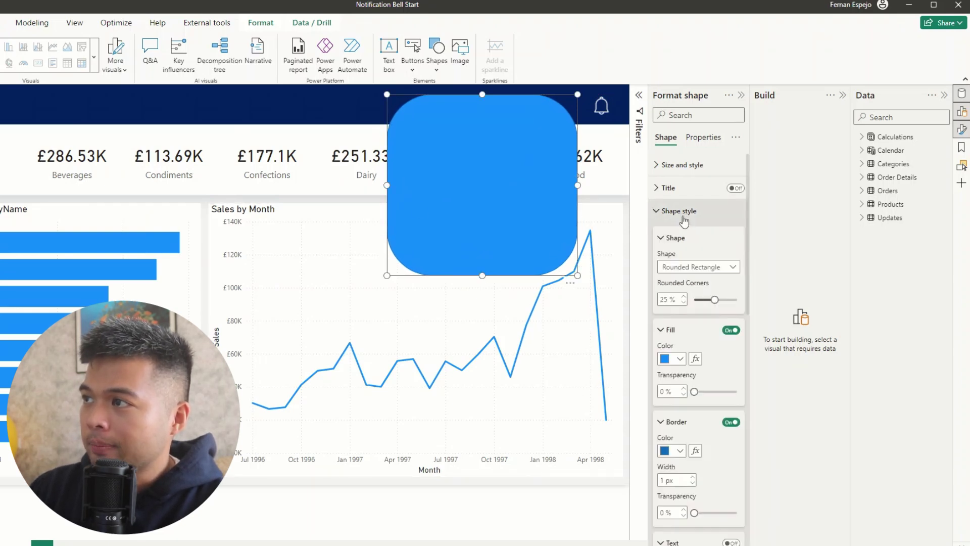
double_click(663, 299)
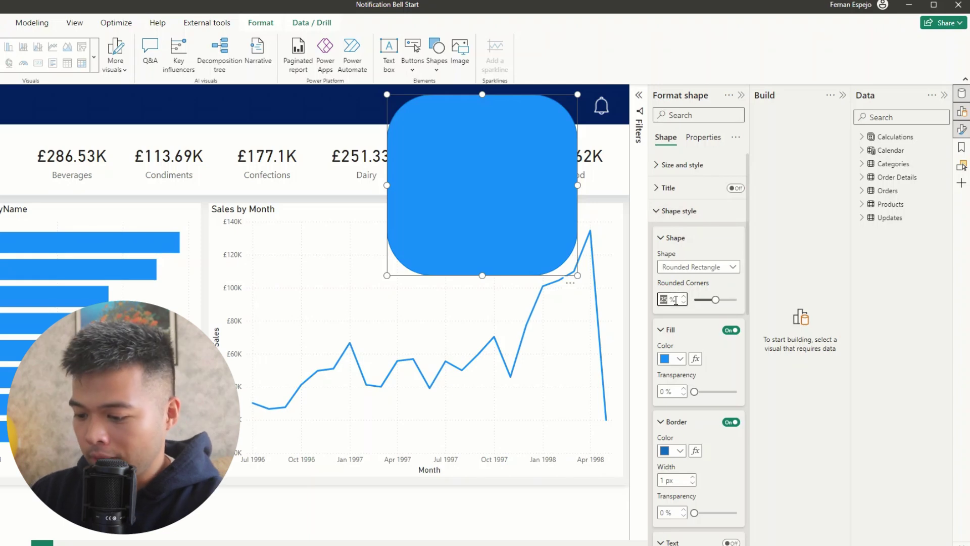
text(5)
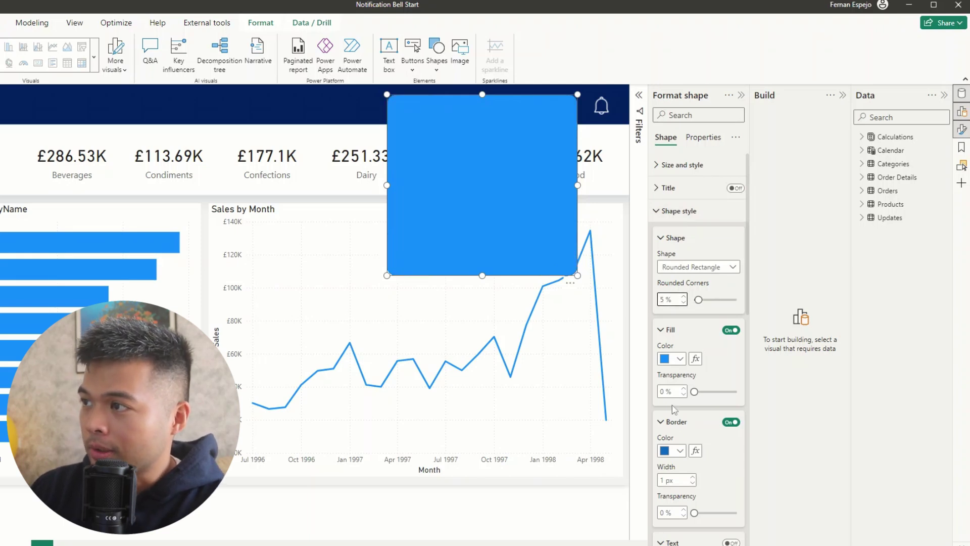
click(677, 358)
click(720, 528)
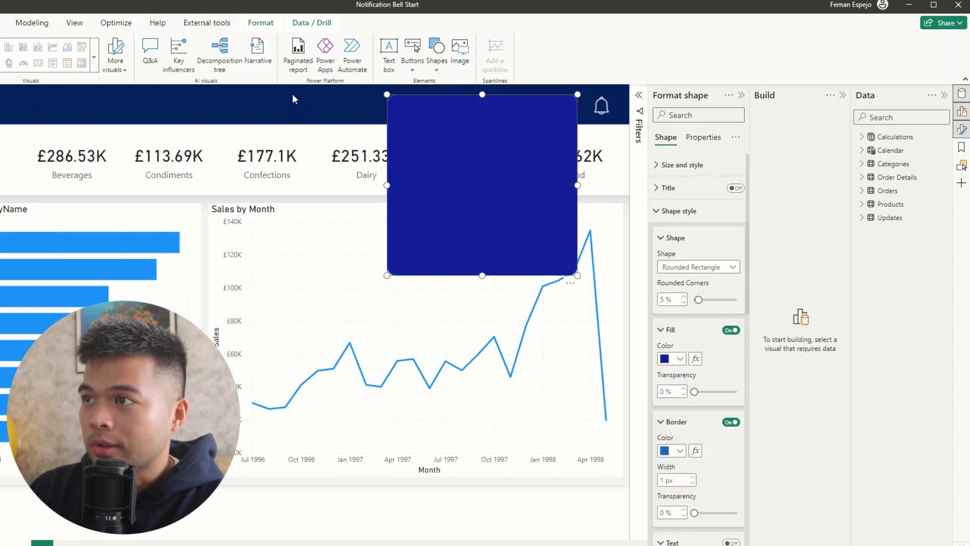
Step: Change the rectangle's fill to the custom navy colour #002060
click(348, 105)
click(403, 115)
click(672, 358)
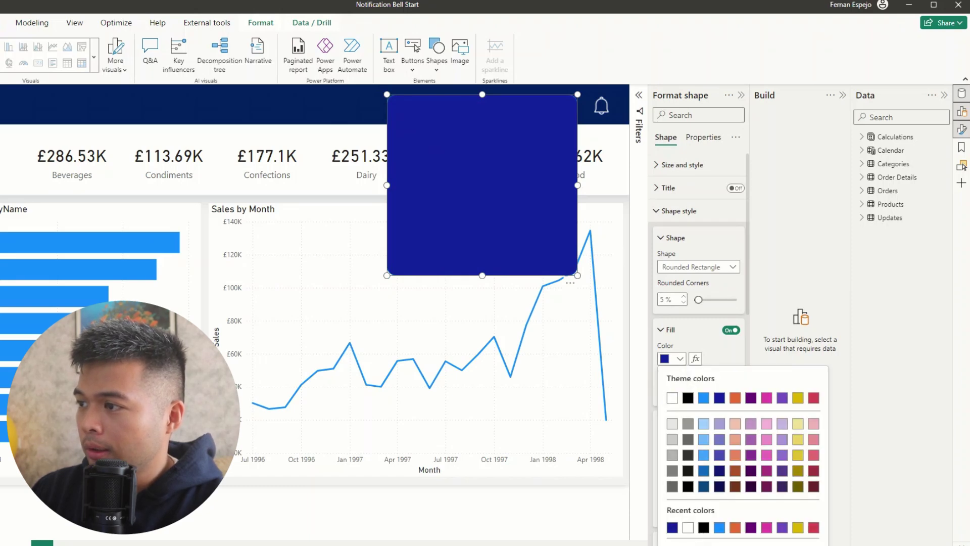
click(700, 543)
text(#002060)
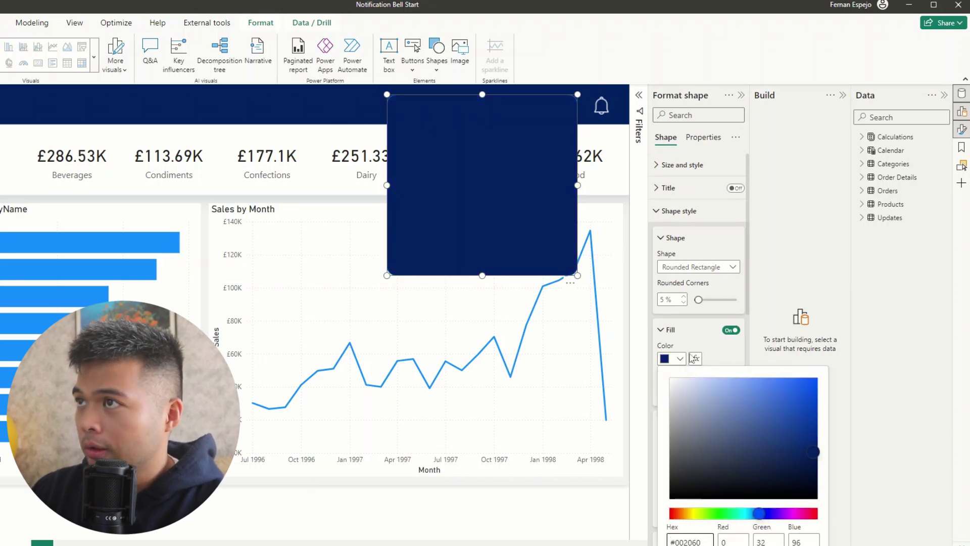
click(700, 343)
Step: Give the panel a grey border and narrow it from its left side
click(679, 452)
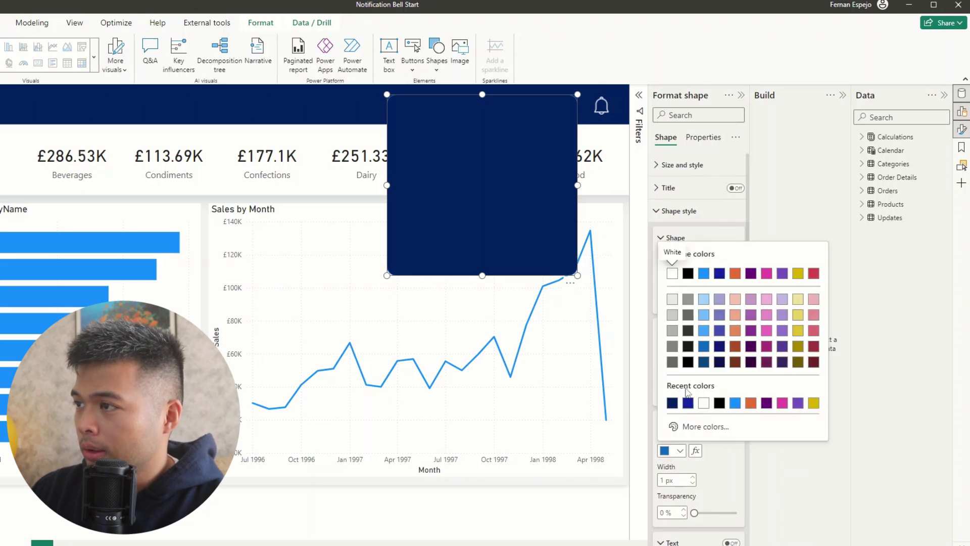
click(689, 300)
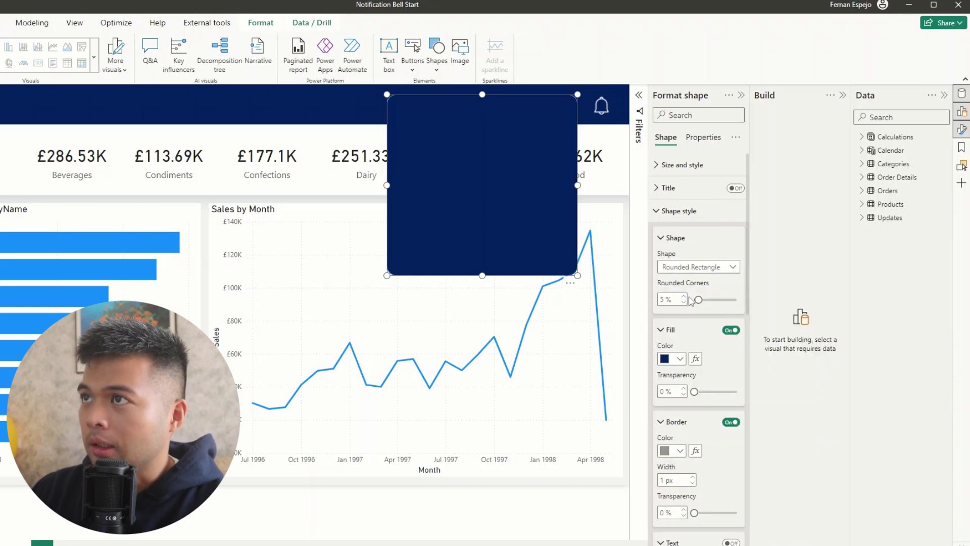
click(618, 144)
click(529, 185)
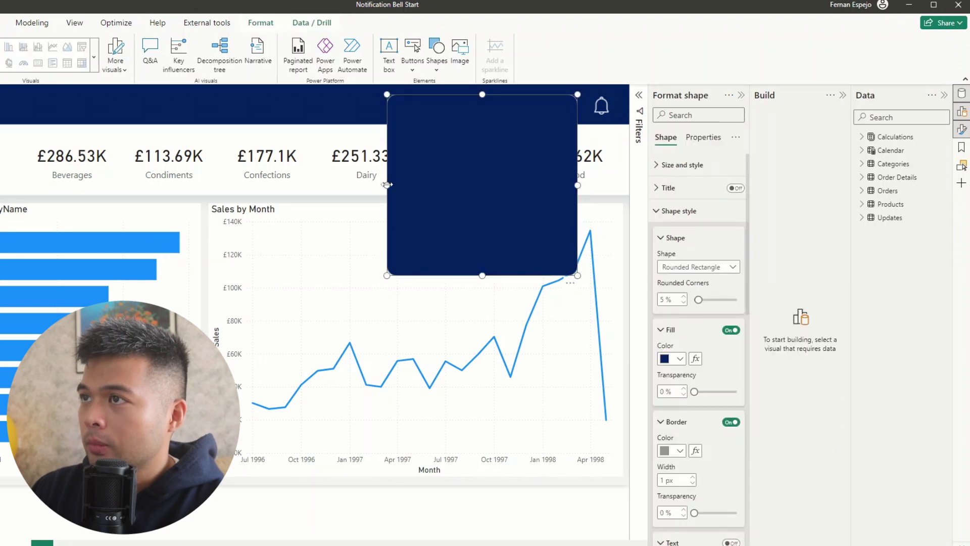
drag(388, 185, 433, 188)
click(625, 168)
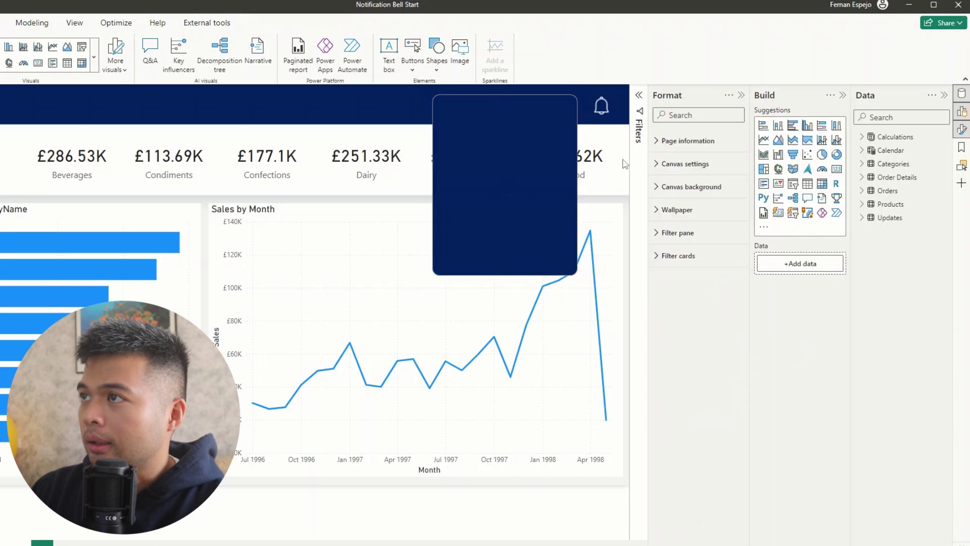
Step: Add a text box with a transparent background and move it onto the navy panel
click(508, 145)
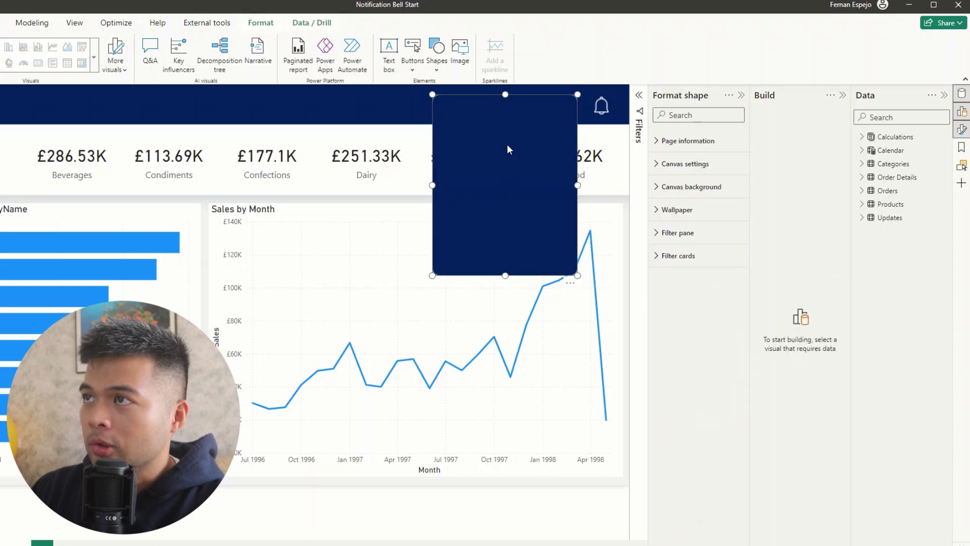
click(379, 61)
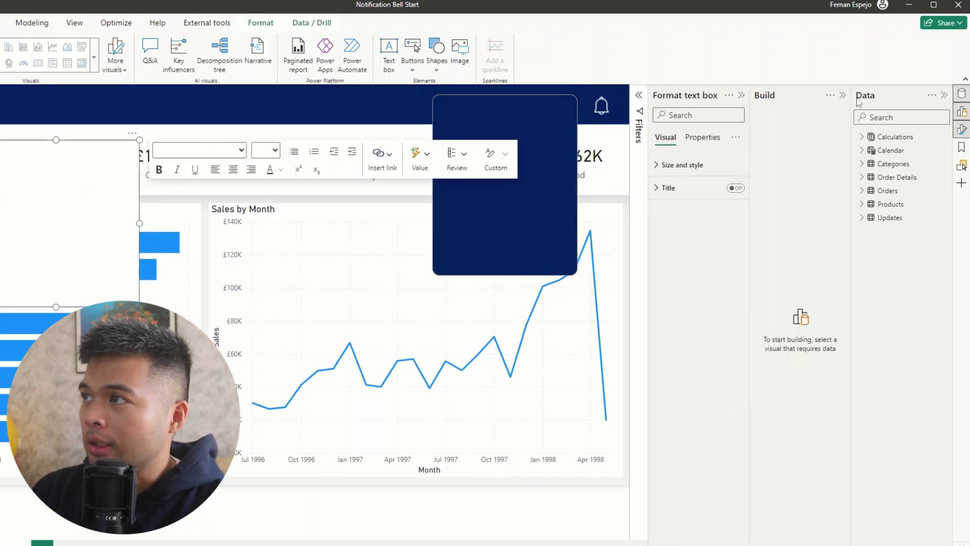
click(693, 168)
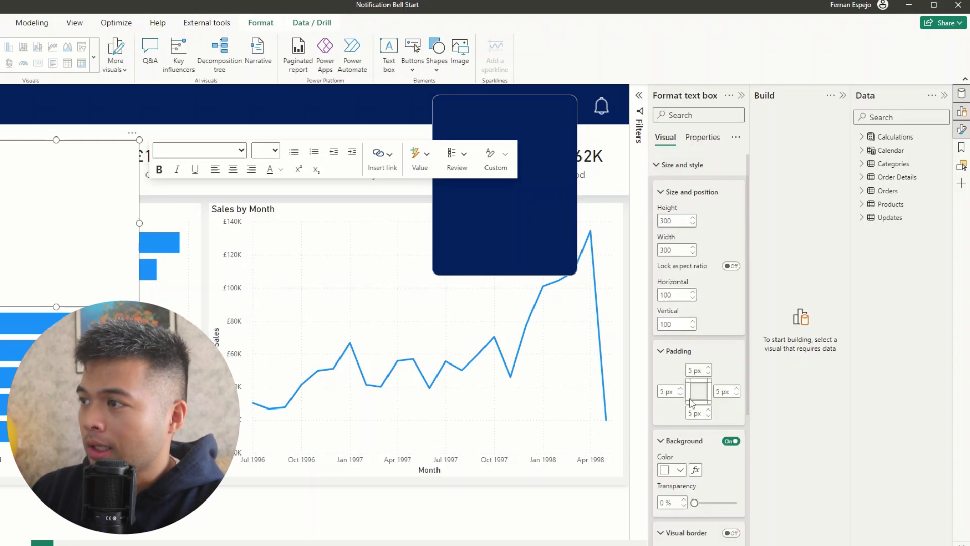
scroll(712, 228, down, 3)
click(731, 273)
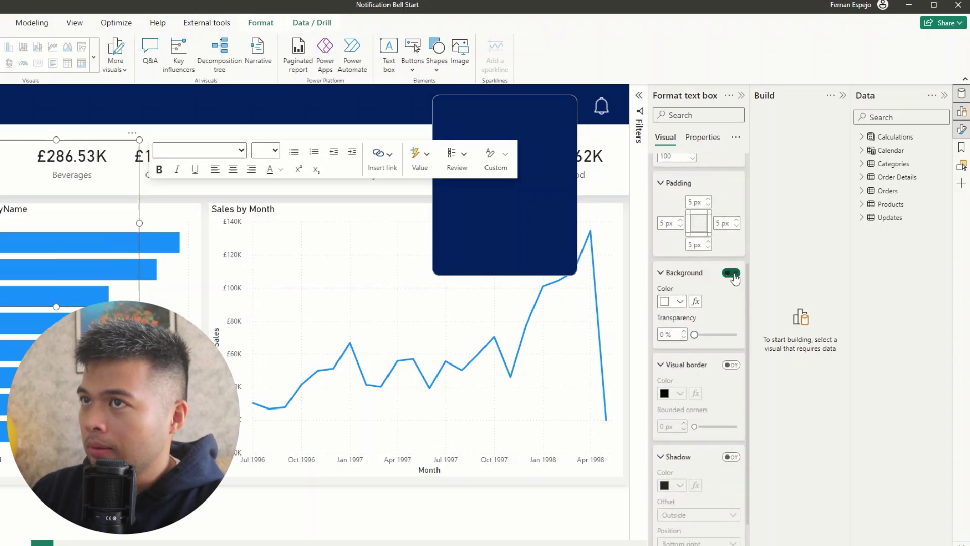
scroll(732, 278, down, 1)
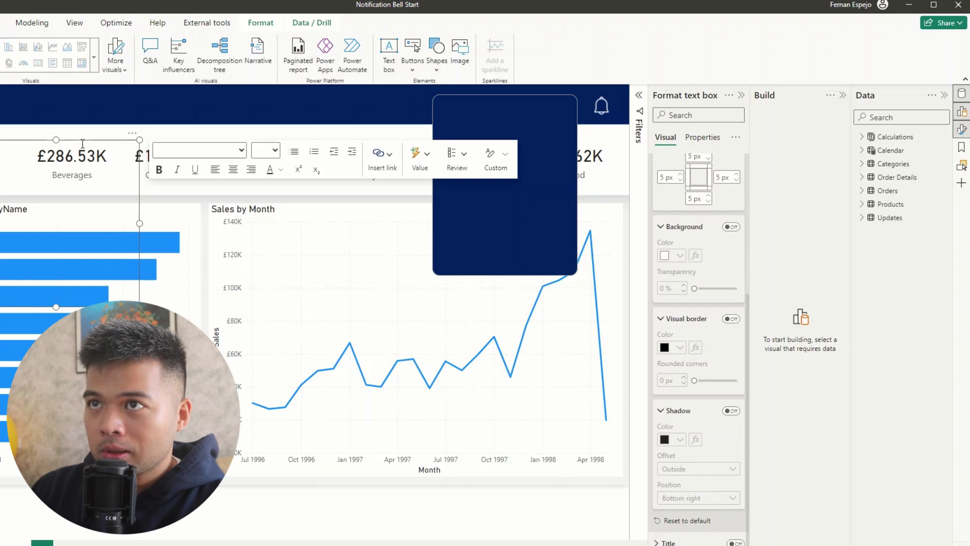
drag(83, 146, 520, 98)
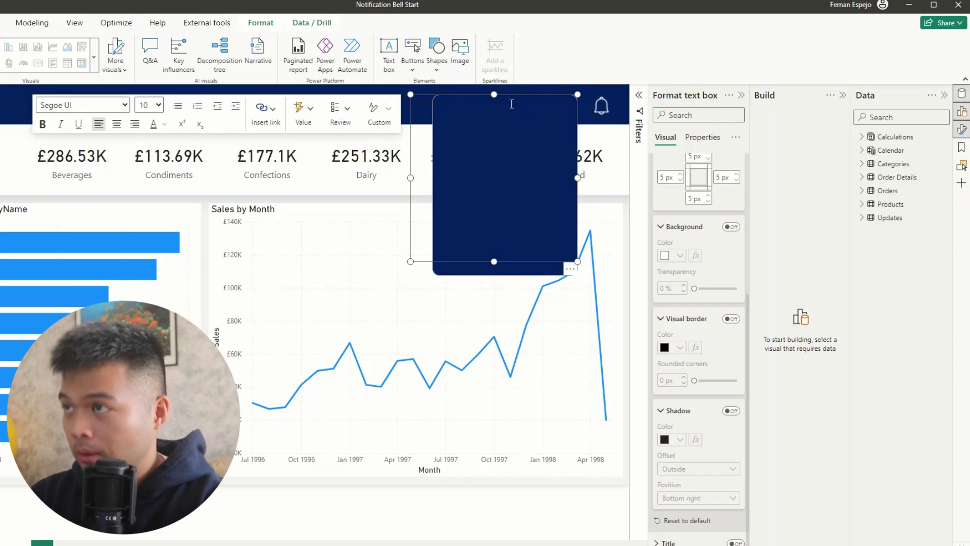
Step: Make the 'What's New' text bold, white and centred
key(ctrl+a)
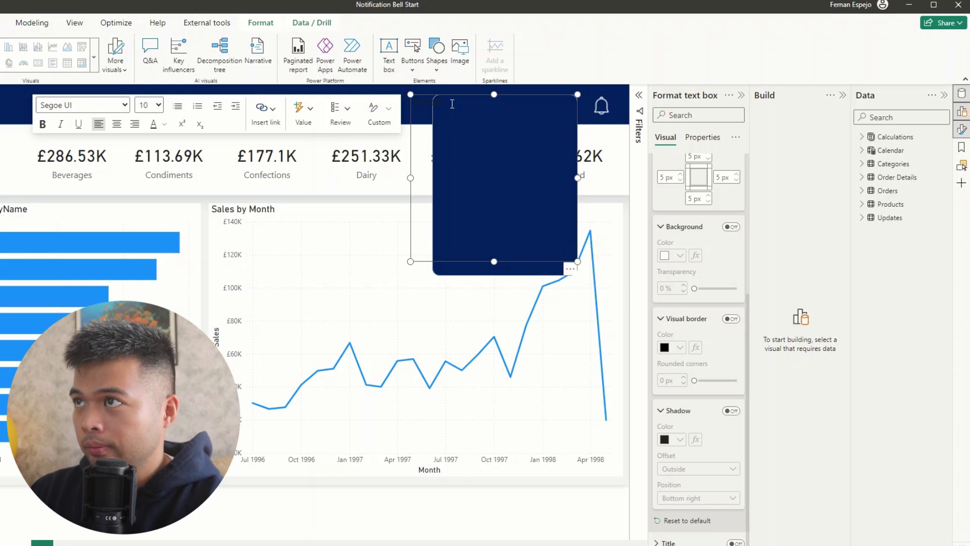
text(#002060)
key(ctrl+z)
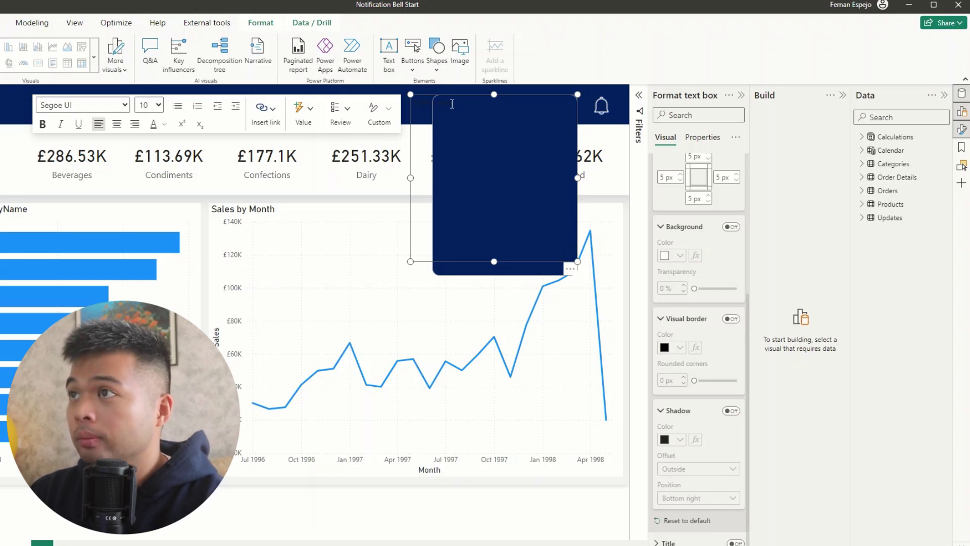
key(ctrl+b)
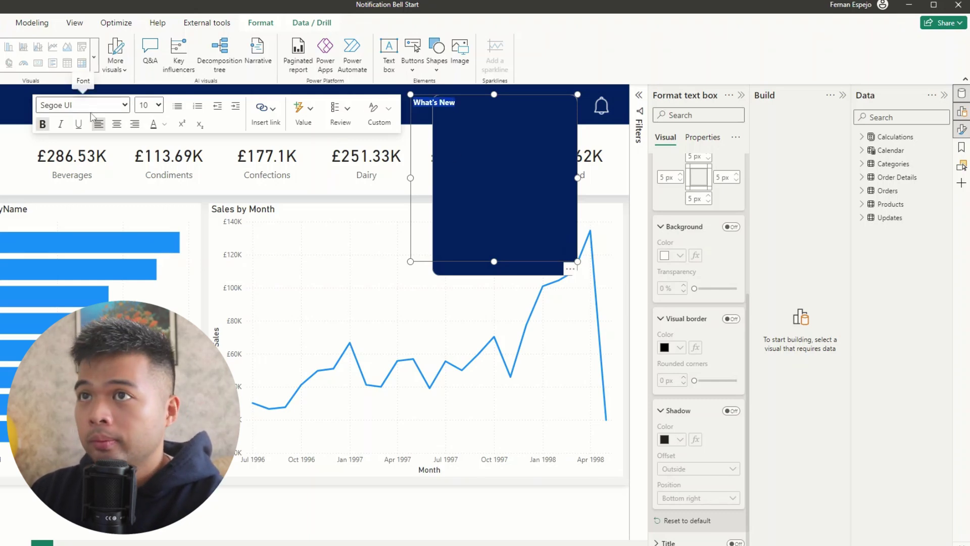
click(164, 125)
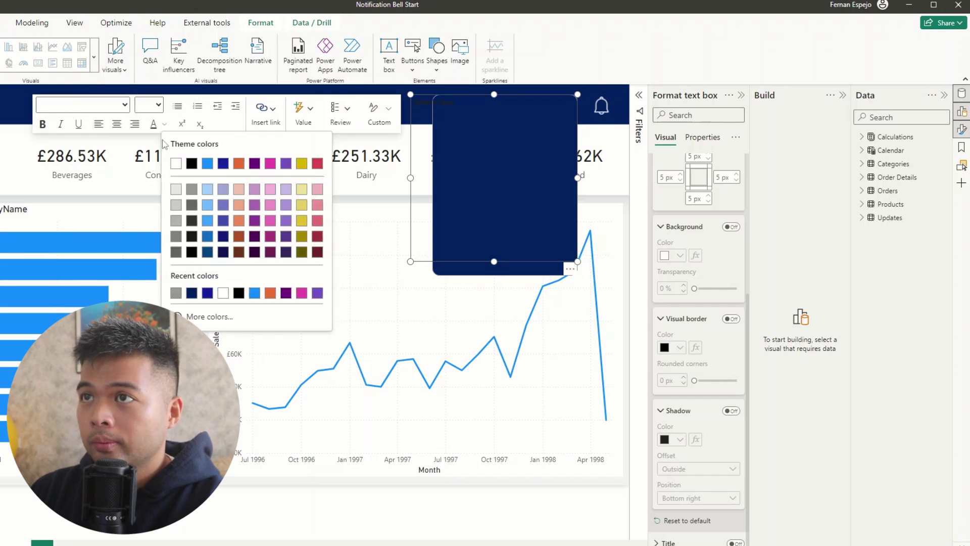
click(178, 173)
click(117, 123)
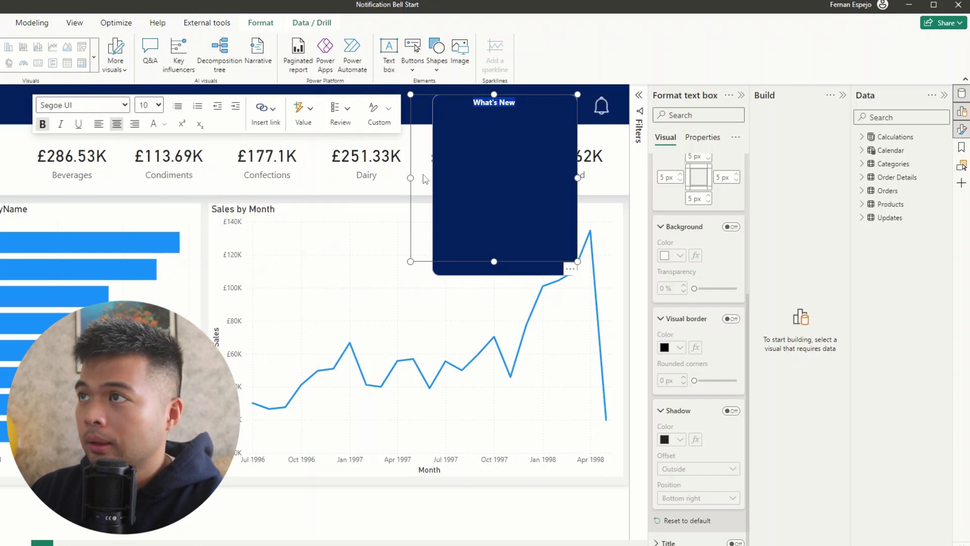
Step: Extend the heading to 'What's New - June 2024' and fit the text box to the panel
drag(418, 178, 438, 177)
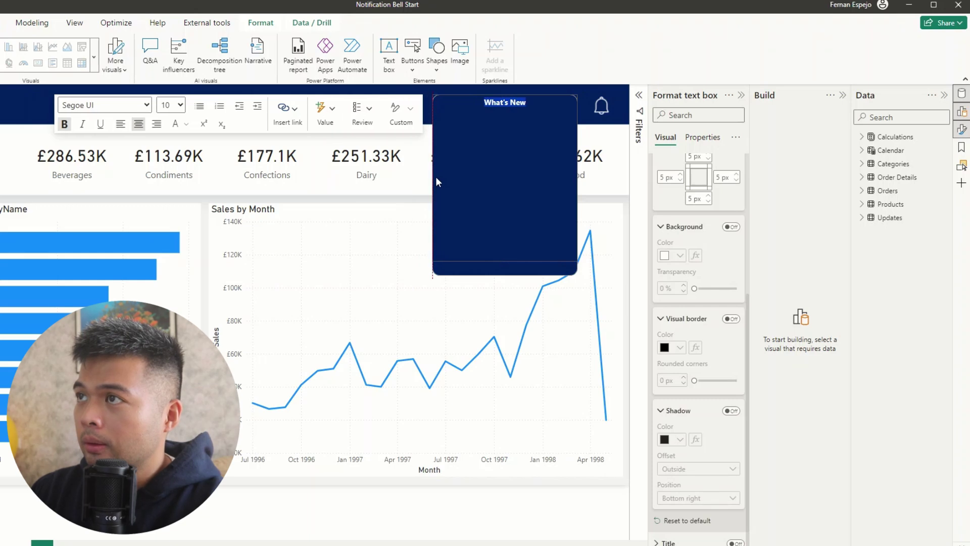
click(529, 103)
text(-)
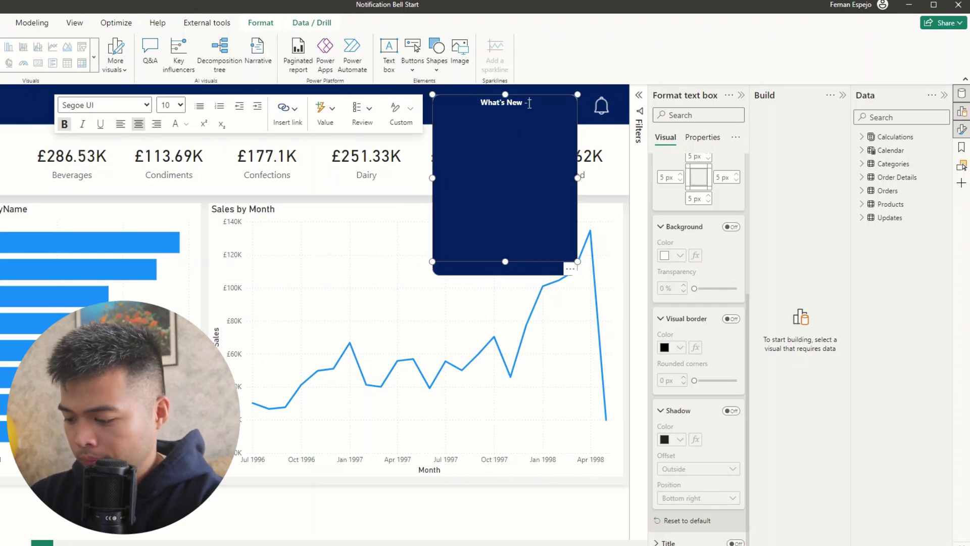
text( June 2024)
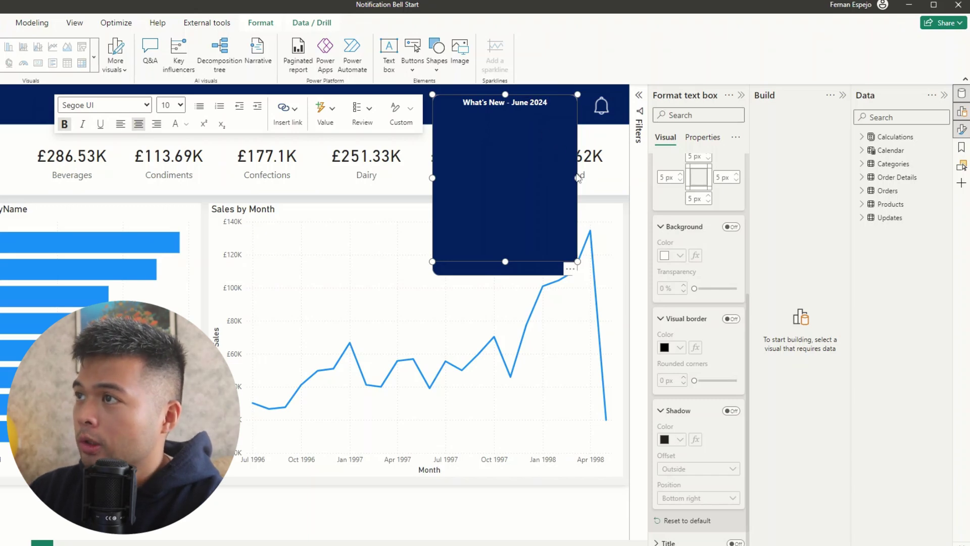
mouse_move(577, 178)
mouse_down()
mouse_move(565, 178)
mouse_move(578, 178)
mouse_up()
drag(505, 262, 505, 275)
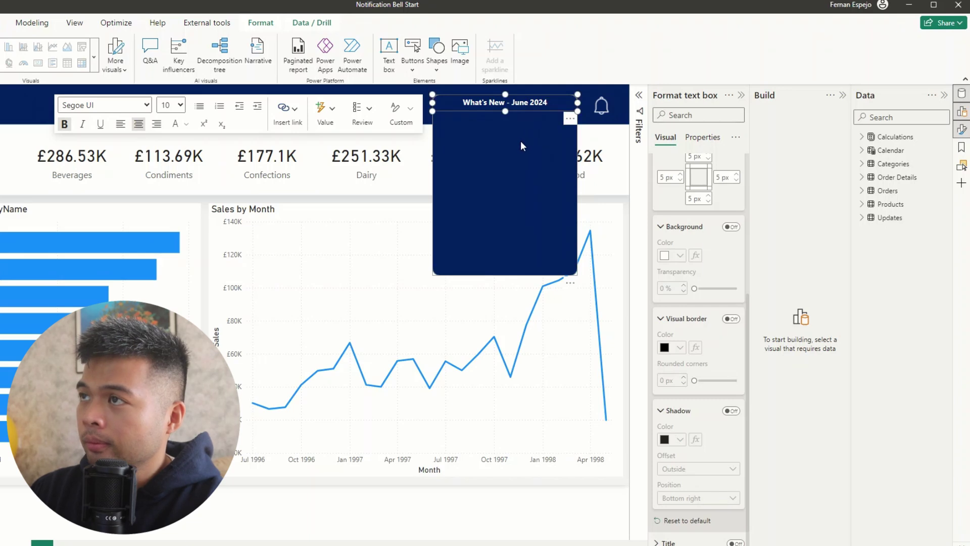
click(520, 145)
click(338, 127)
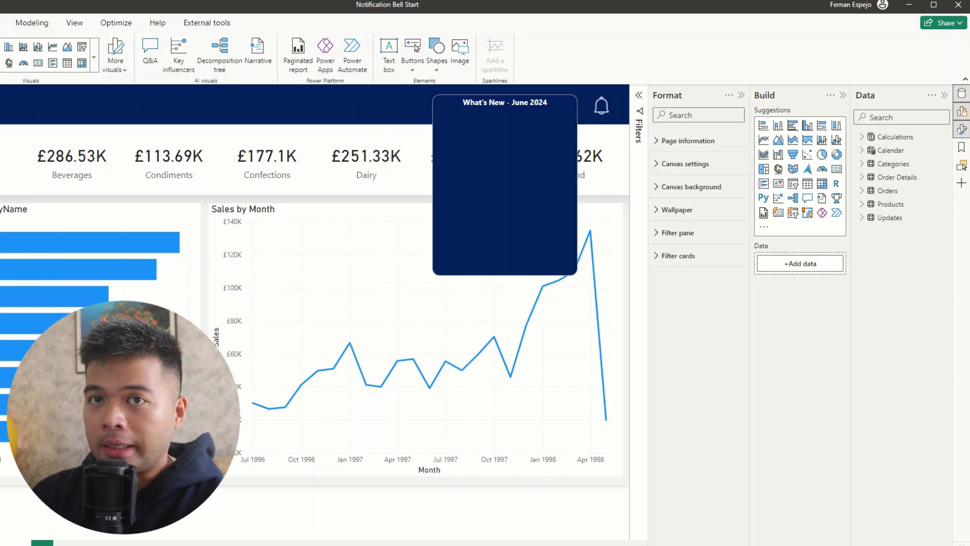
Step: Build a Date Added and Update table from Updates and fit it onto the navy panel
click(862, 219)
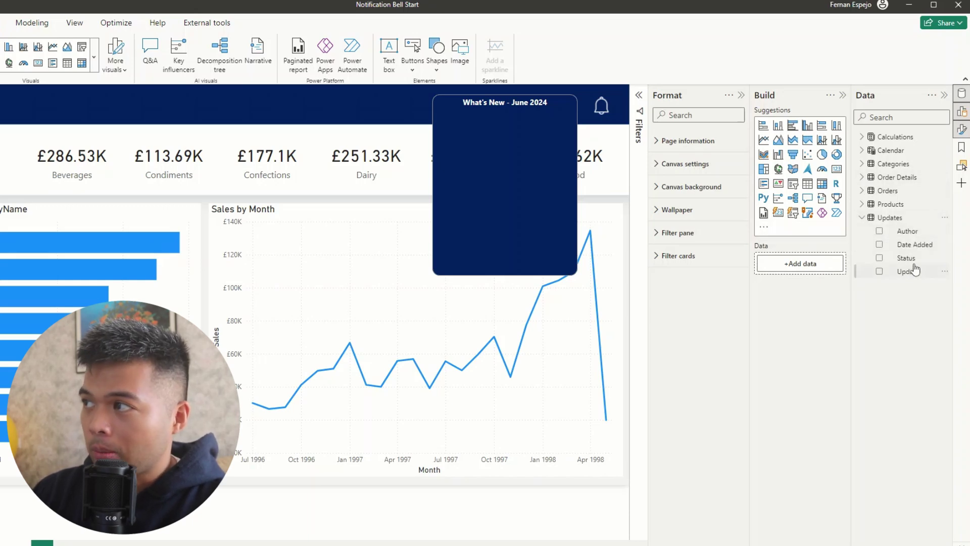
click(880, 244)
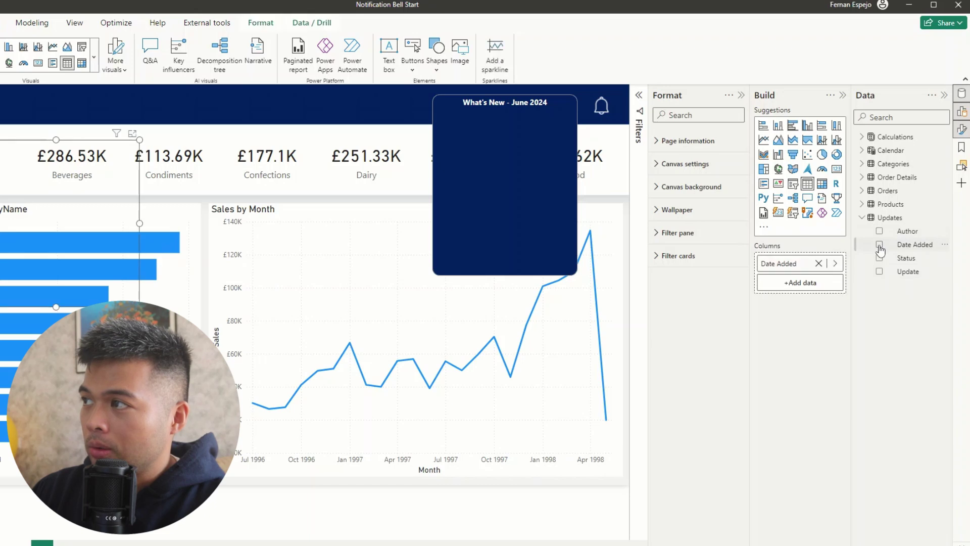
click(880, 272)
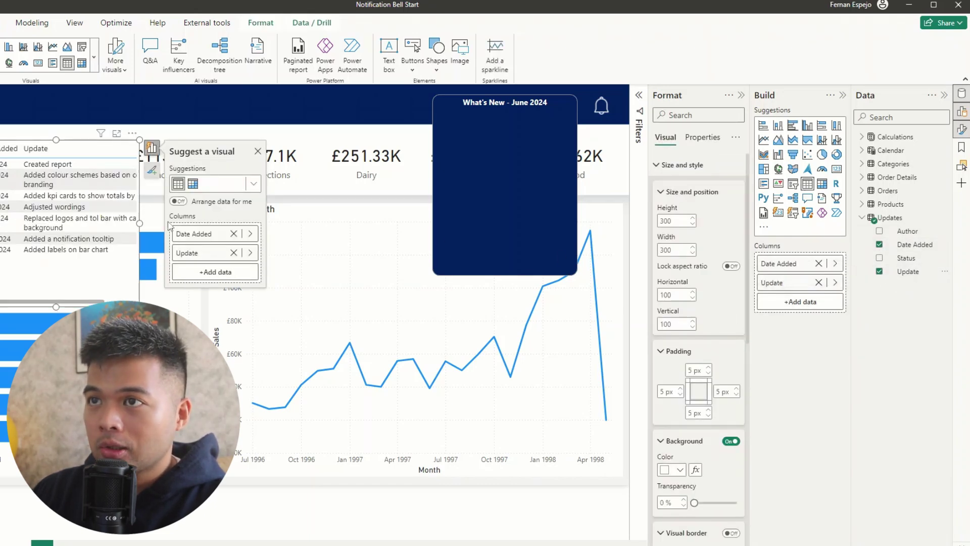
drag(140, 223, 196, 223)
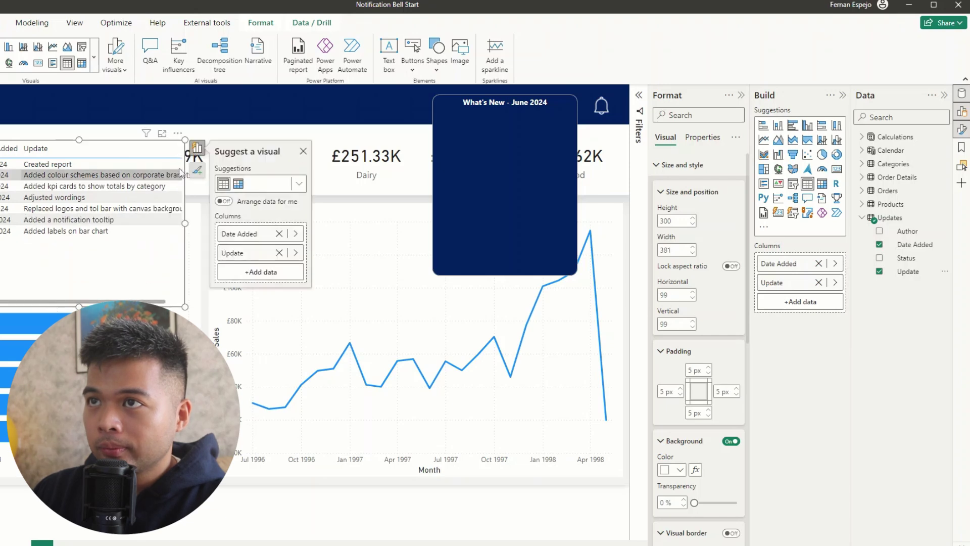
drag(146, 144, 432, 201)
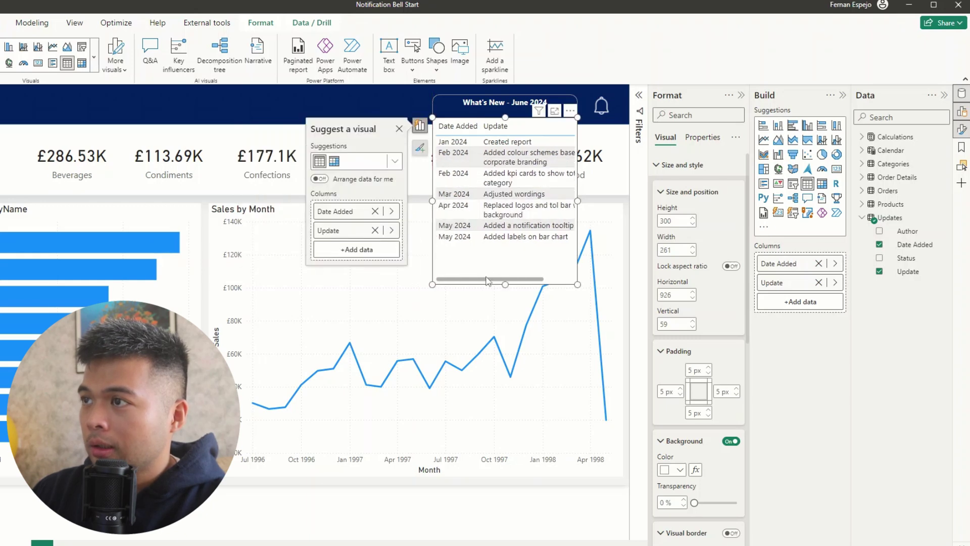
drag(486, 281, 520, 281)
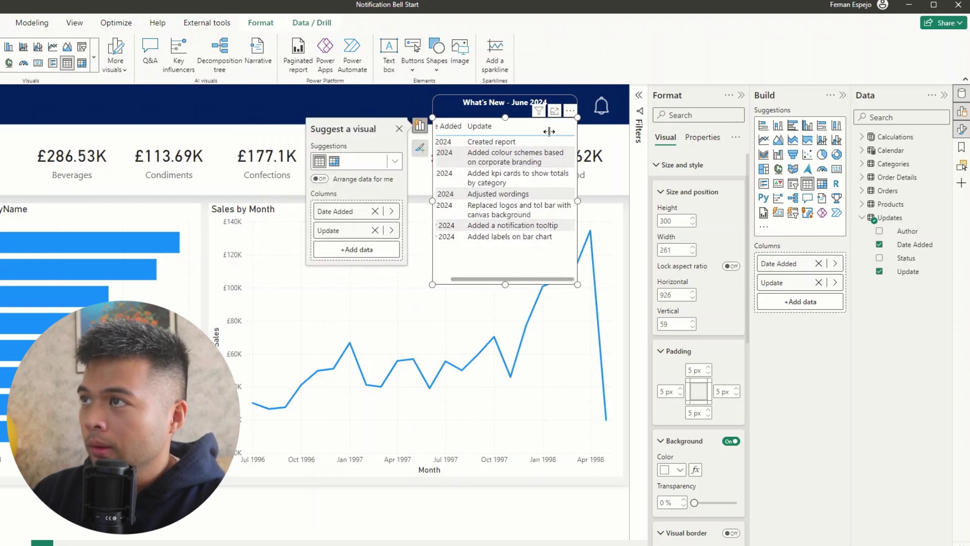
drag(546, 132, 532, 134)
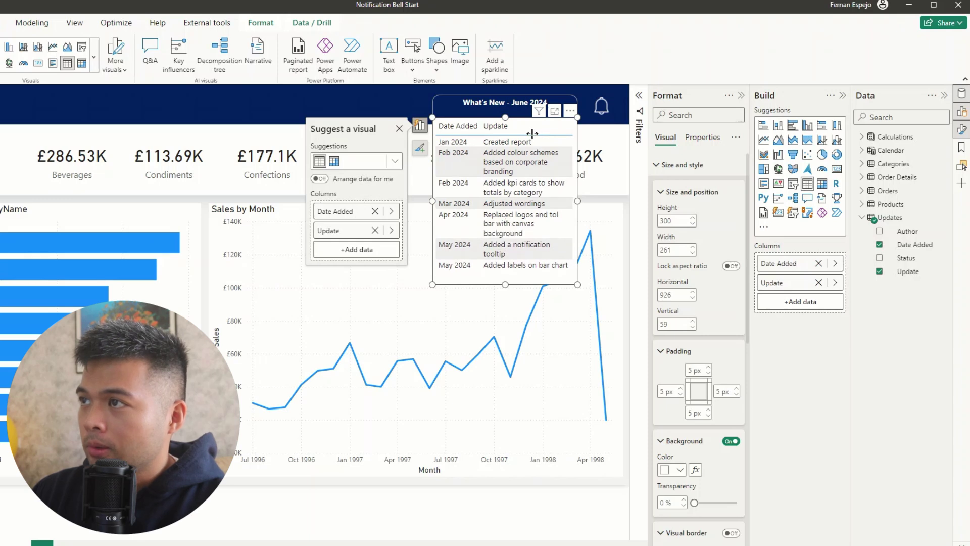
Step: Set the table's row padding to 4, narrow the Update column and shorten the table
click(689, 112)
text(auto)
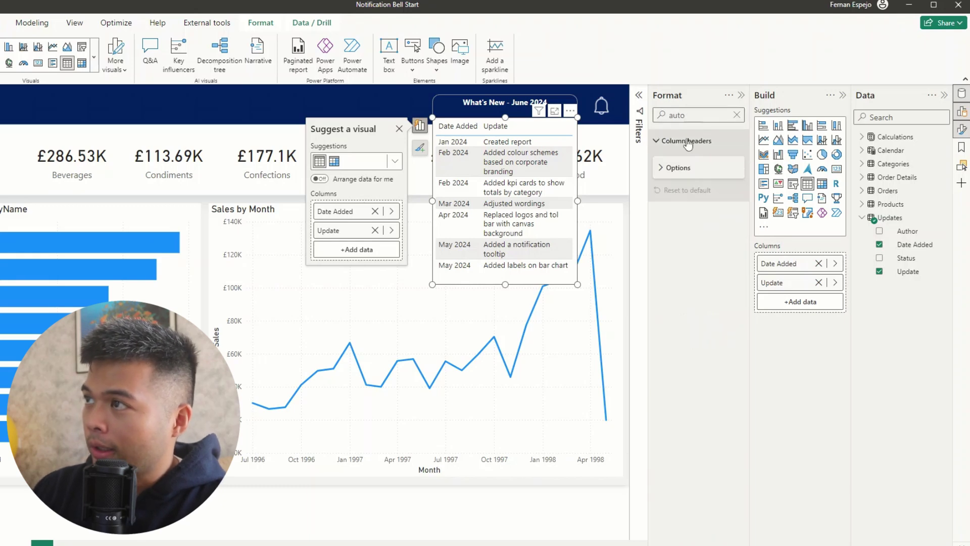
click(698, 165)
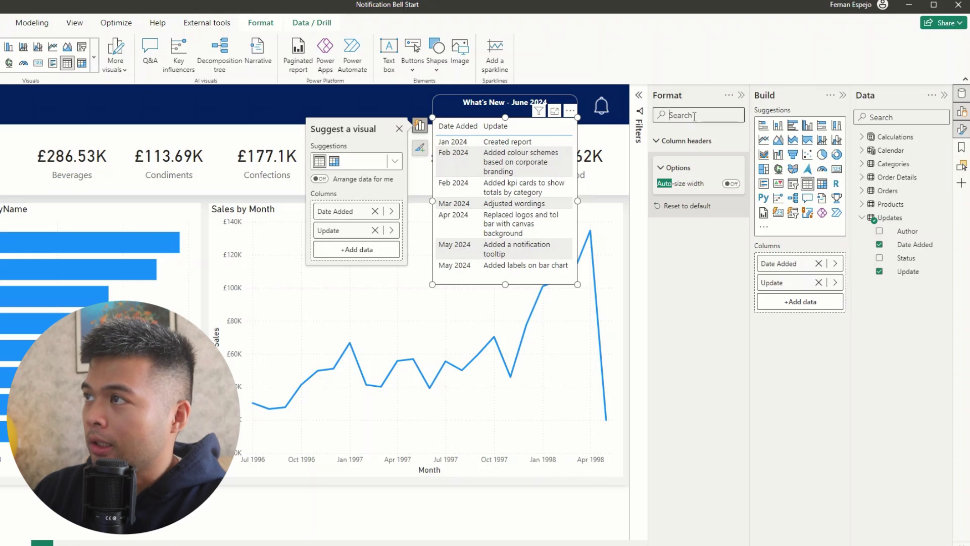
click(737, 115)
text(paddin)
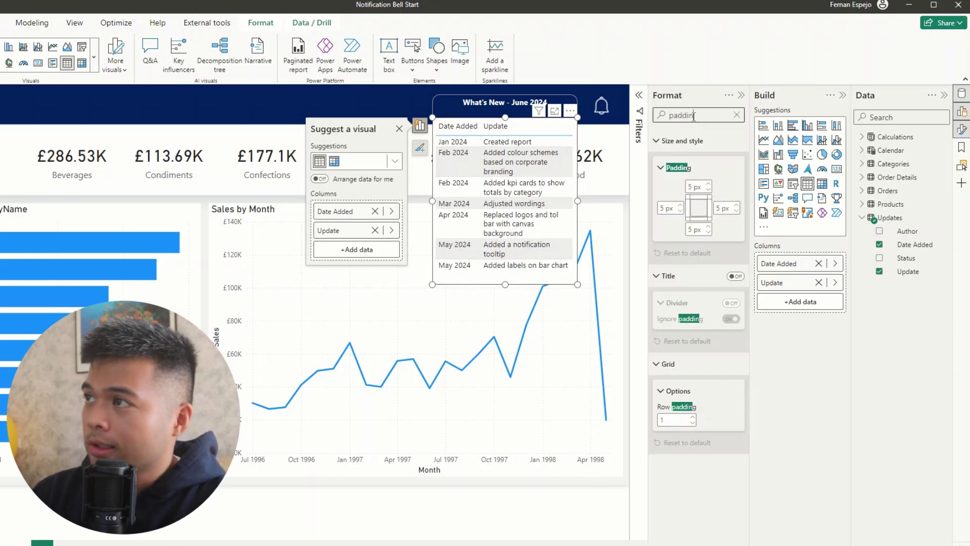
click(693, 422)
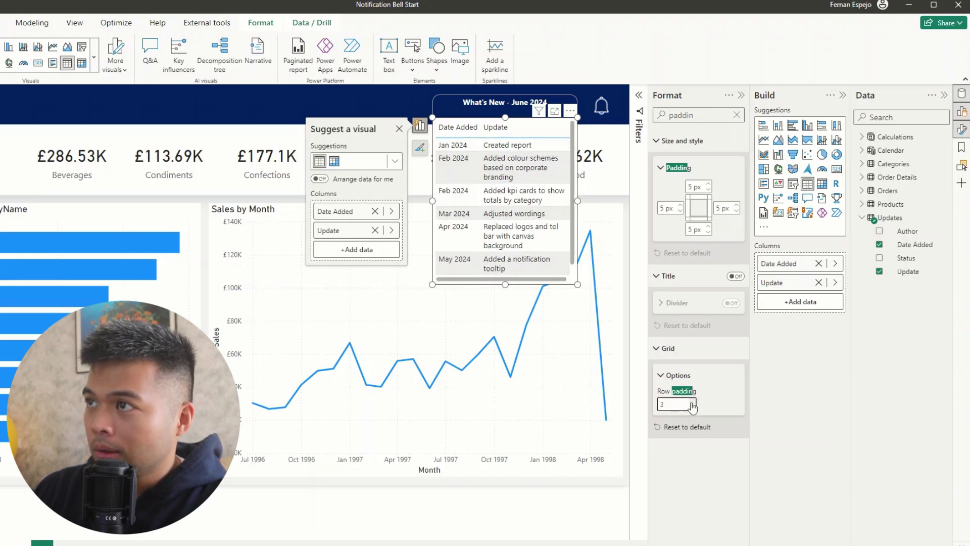
click(692, 402)
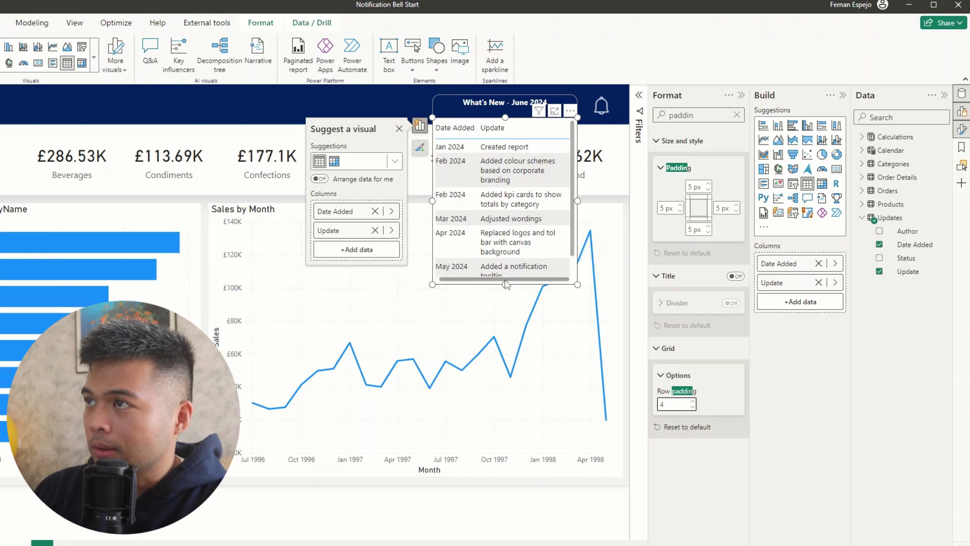
drag(566, 135, 561, 135)
mouse_move(506, 284)
mouse_down()
mouse_move(511, 235)
mouse_move(518, 276)
mouse_up()
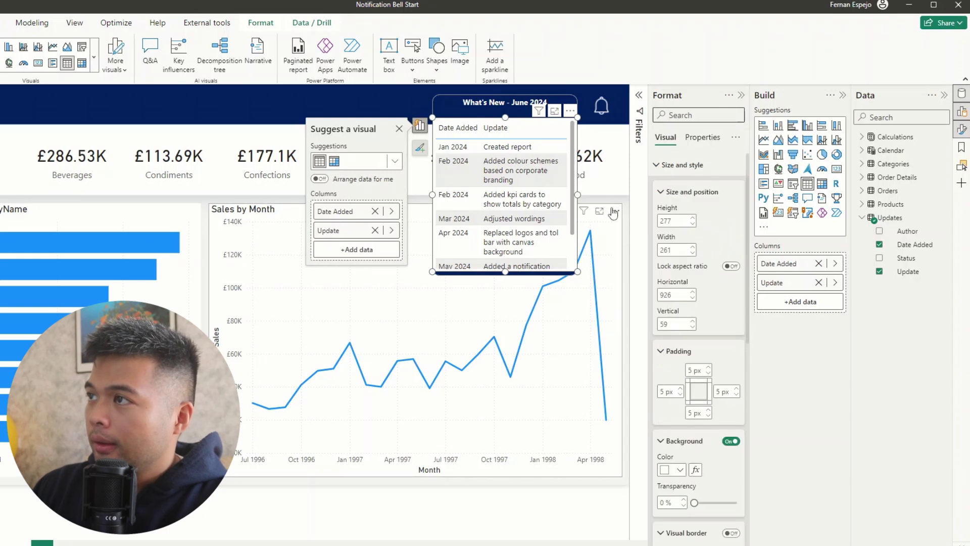
Step: Turn off the table's background, header icons and horizontal gridlines
scroll(526, 202, down, 1)
scroll(533, 212, up, 1)
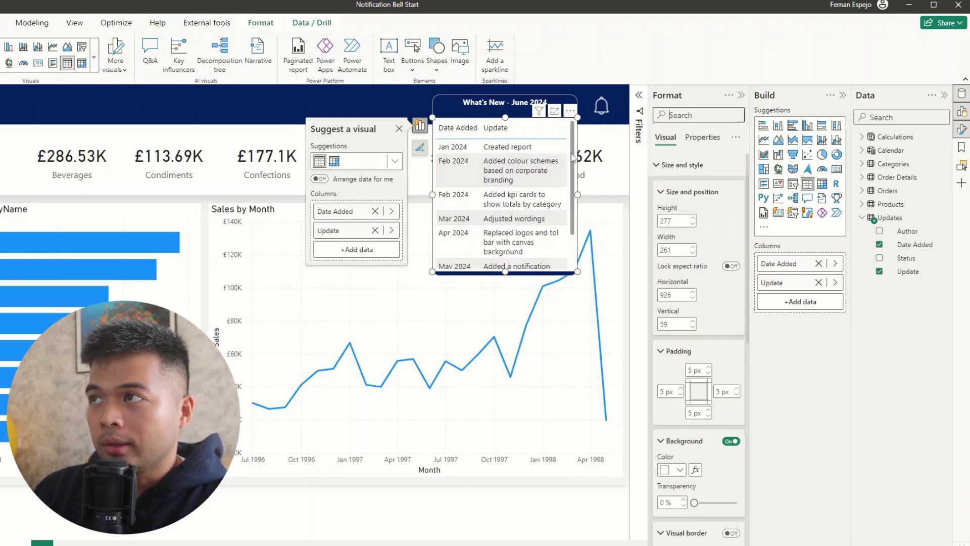
scroll(560, 187, down, 1)
scroll(551, 192, up, 1)
scroll(545, 197, down, 1)
scroll(545, 197, up, 1)
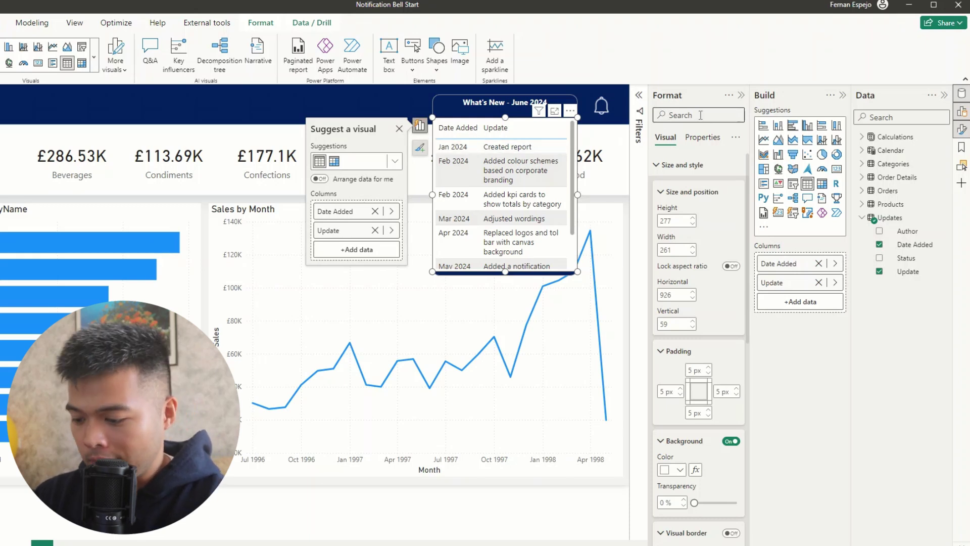
click(700, 115)
text(color)
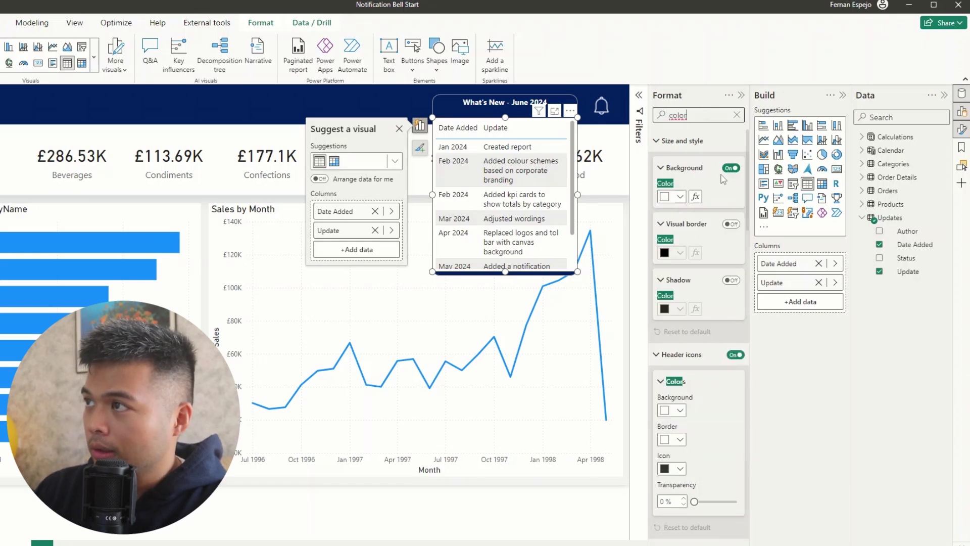
click(729, 170)
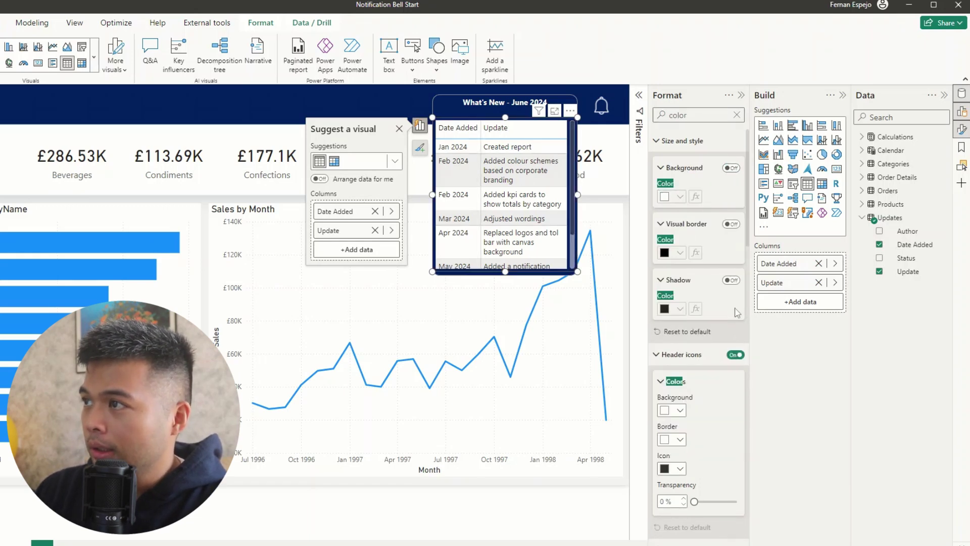
click(736, 355)
scroll(719, 432, down, 3)
scroll(718, 433, down, 5)
click(730, 175)
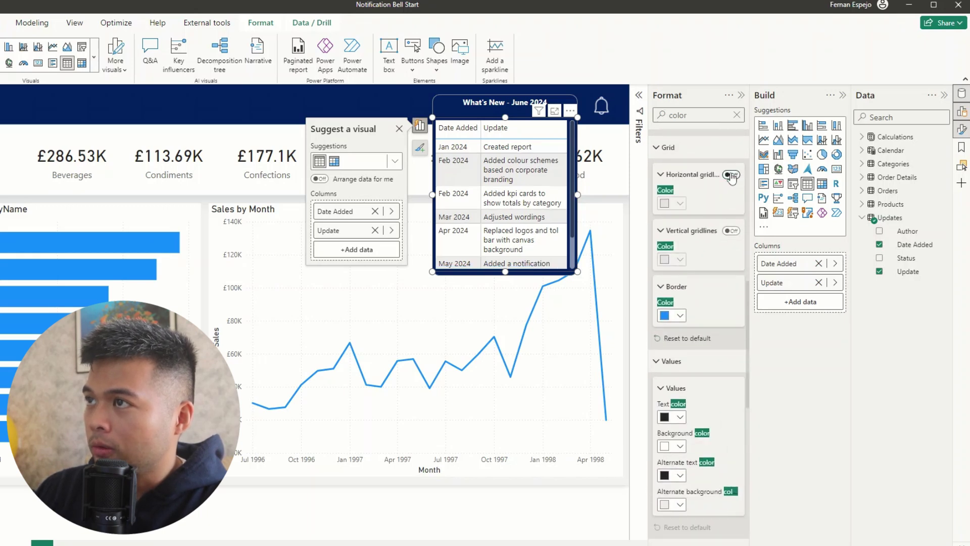
Step: Make the value and alternate row text white on navy row backgrounds
click(676, 418)
click(735, 369)
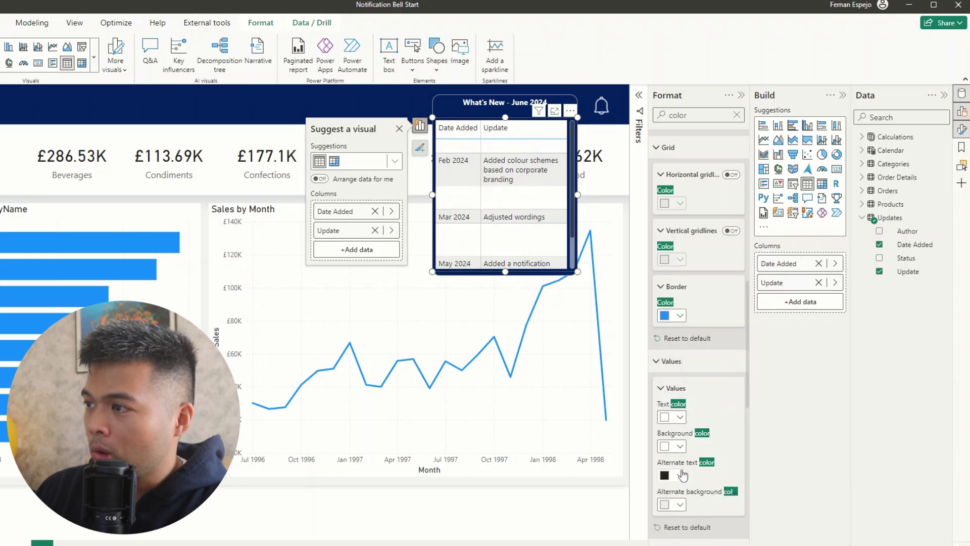
click(680, 475)
click(672, 428)
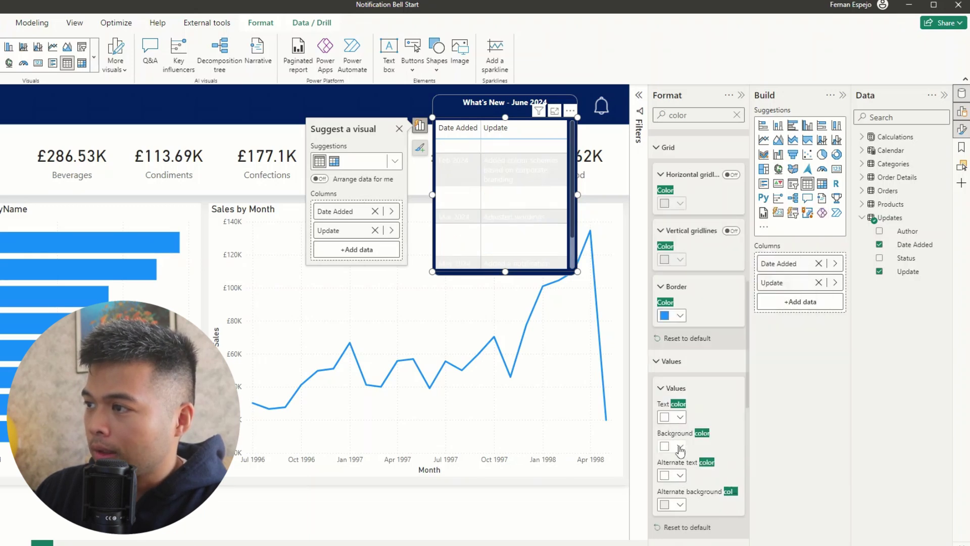
click(680, 445)
click(720, 399)
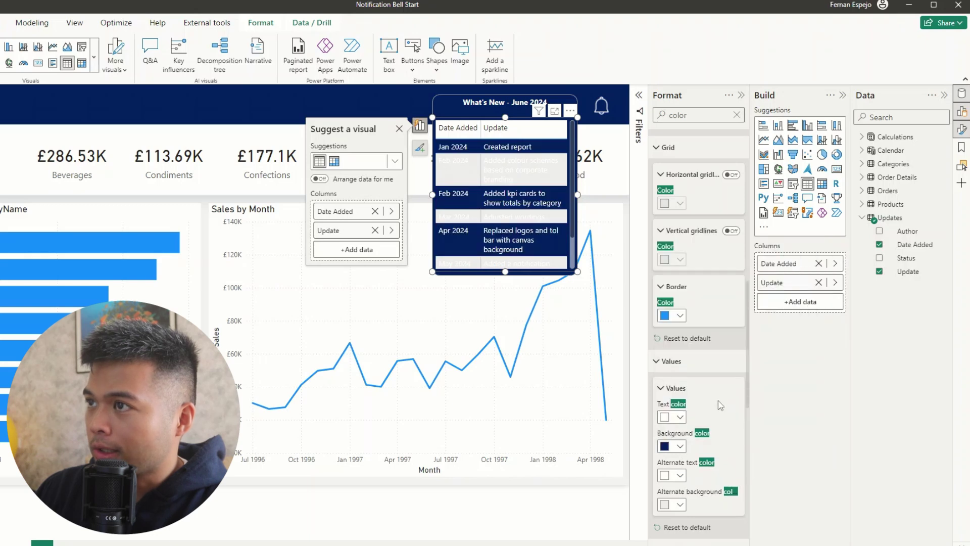
click(679, 504)
click(673, 457)
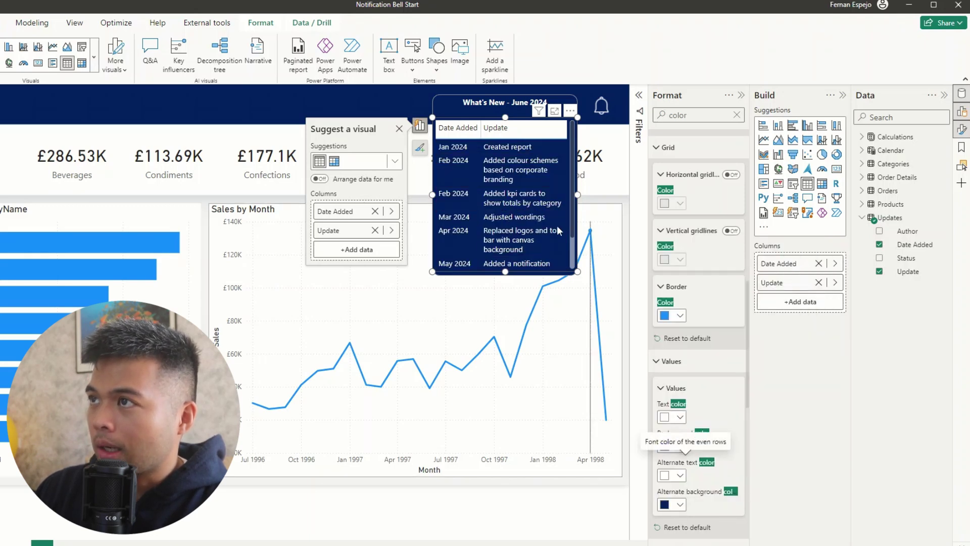
Step: Make the table border and totals text white
click(679, 316)
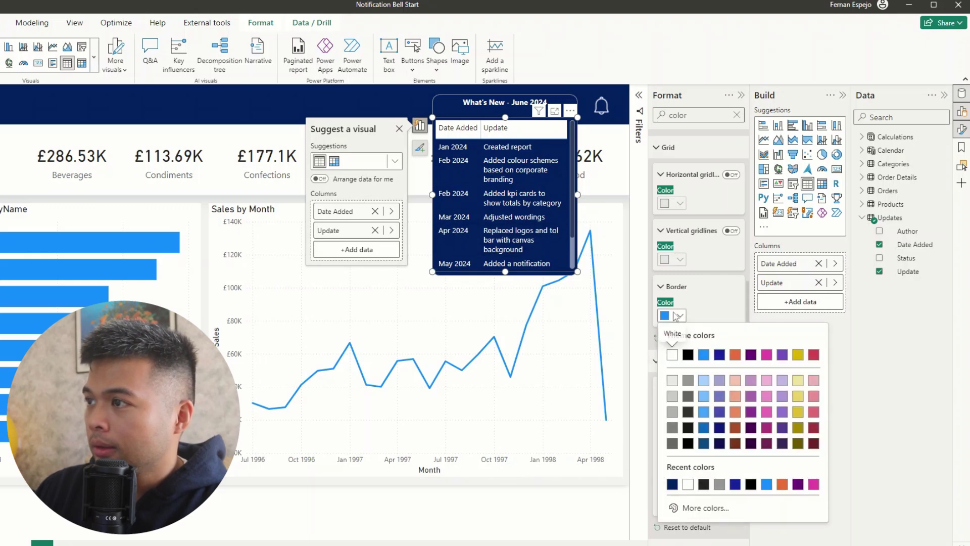
click(672, 354)
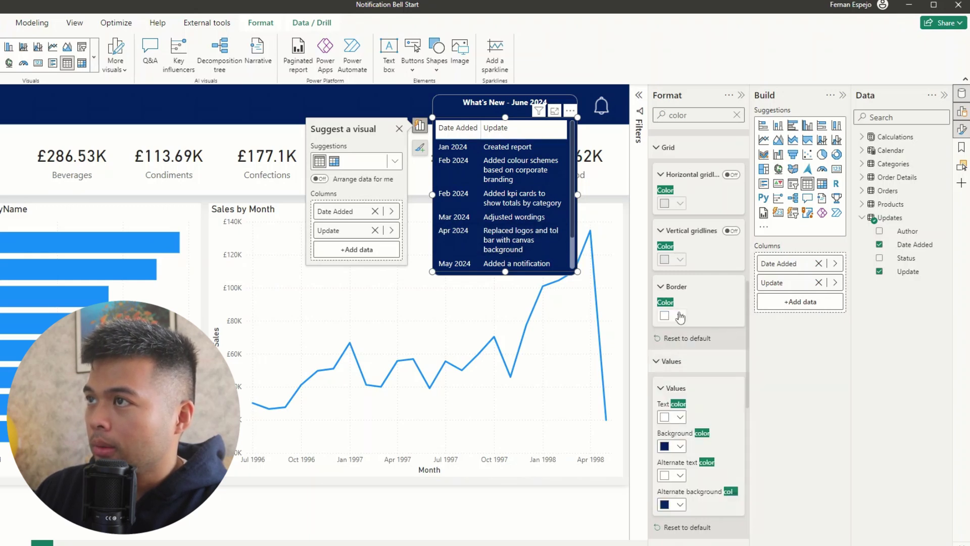
scroll(705, 324, up, 1)
scroll(702, 319, down, 10)
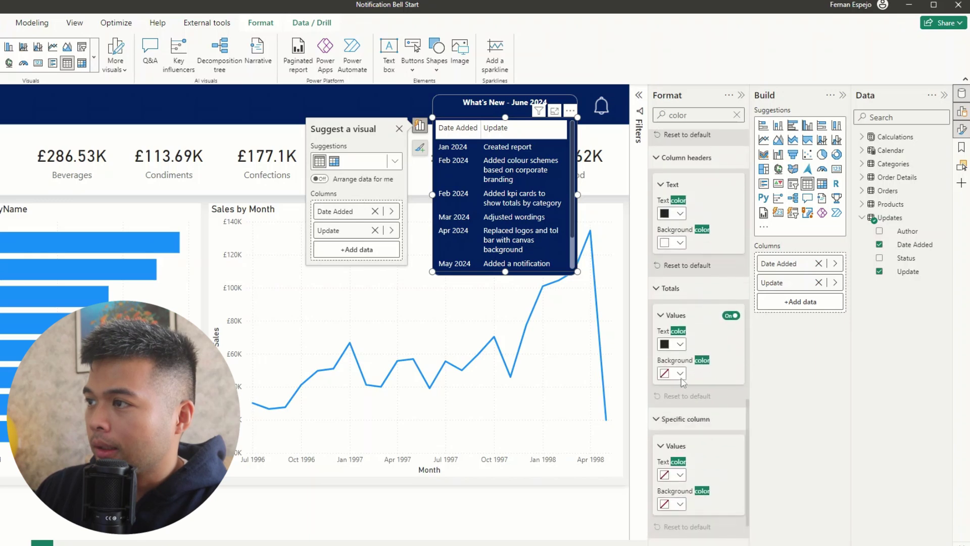
click(680, 345)
click(672, 384)
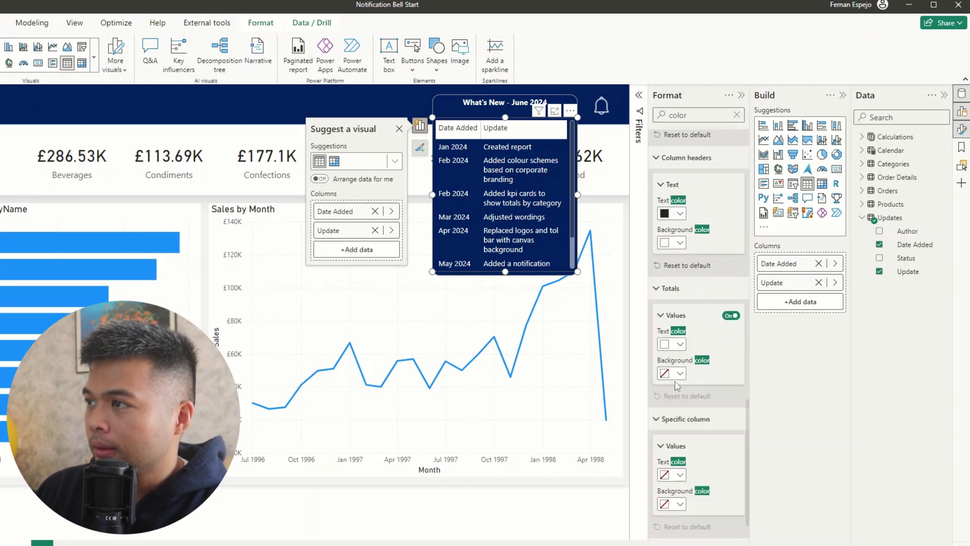
click(677, 373)
click(713, 379)
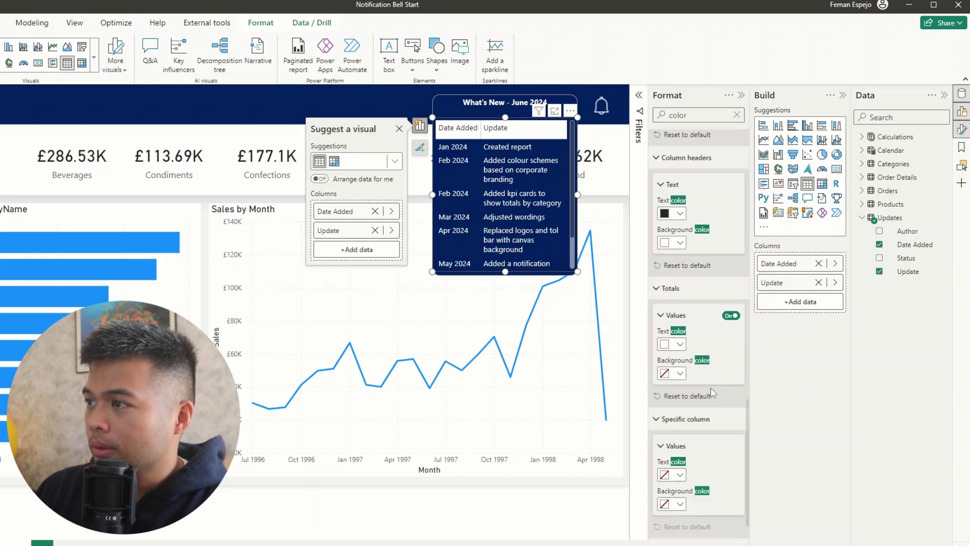
scroll(712, 392, down, 2)
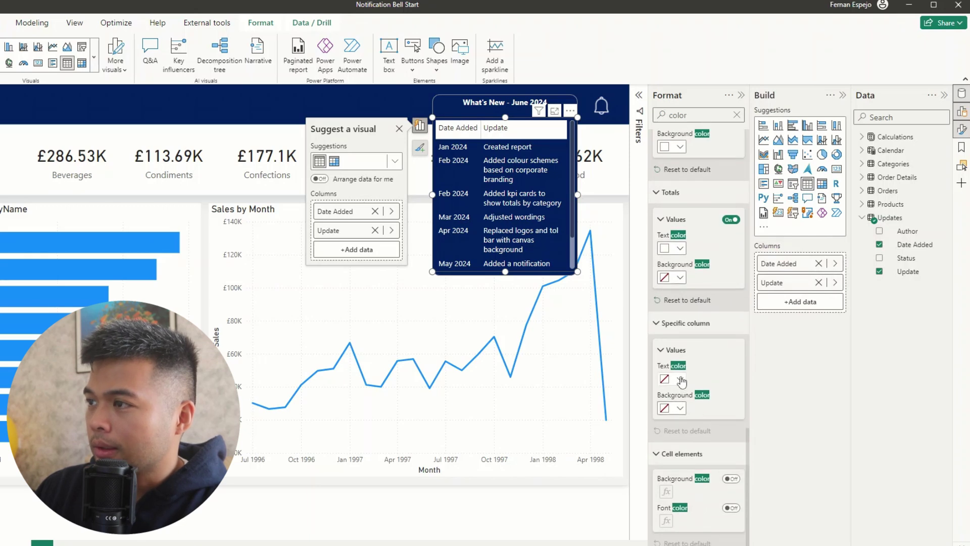
scroll(696, 380, up, 10)
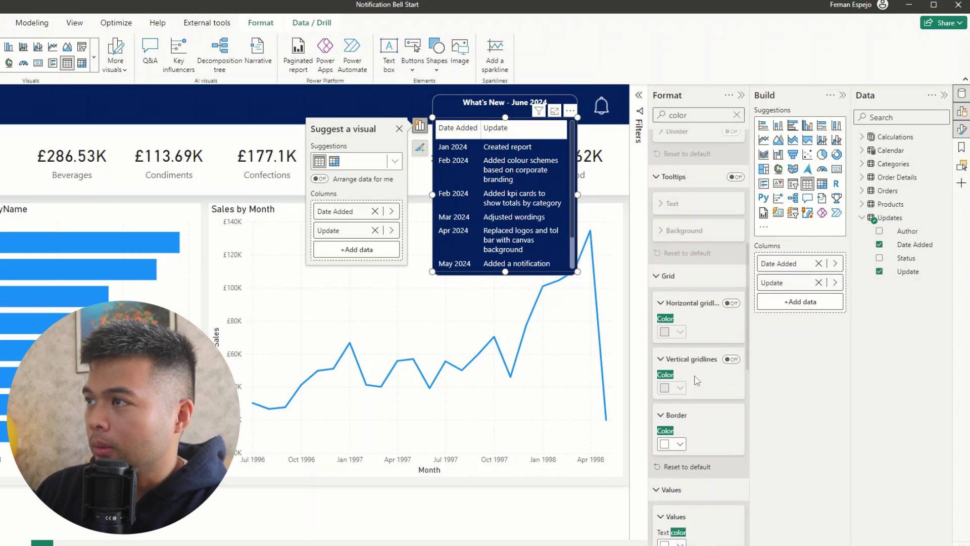
scroll(697, 380, up, 7)
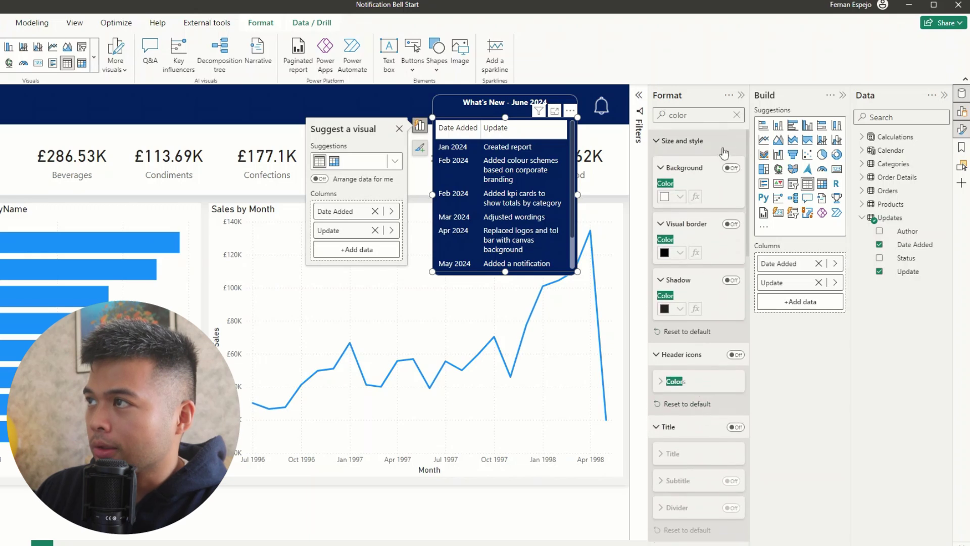
click(737, 114)
scroll(687, 308, down, 5)
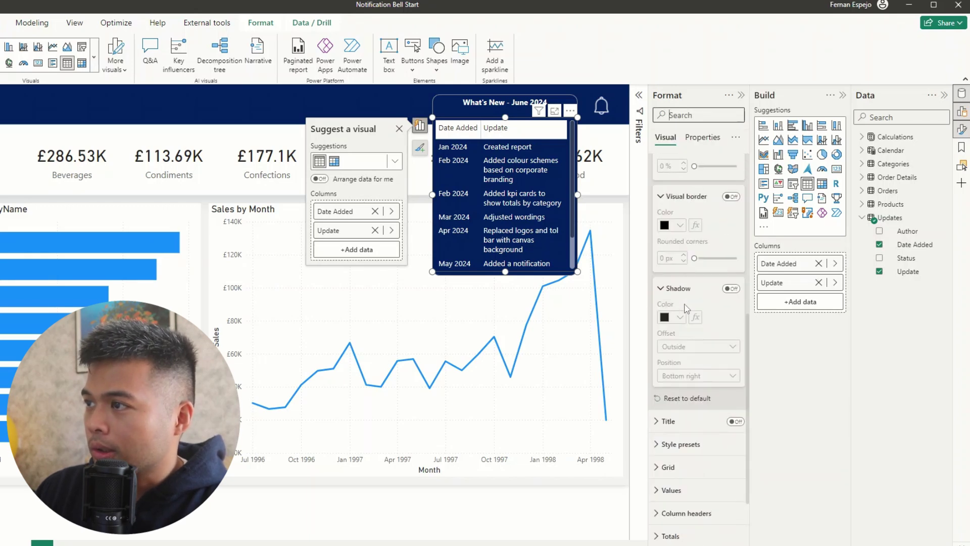
Step: Make the Date Added and Update headers bold white on navy, and raise the table's top edge
click(688, 406)
scroll(715, 429, down, 5)
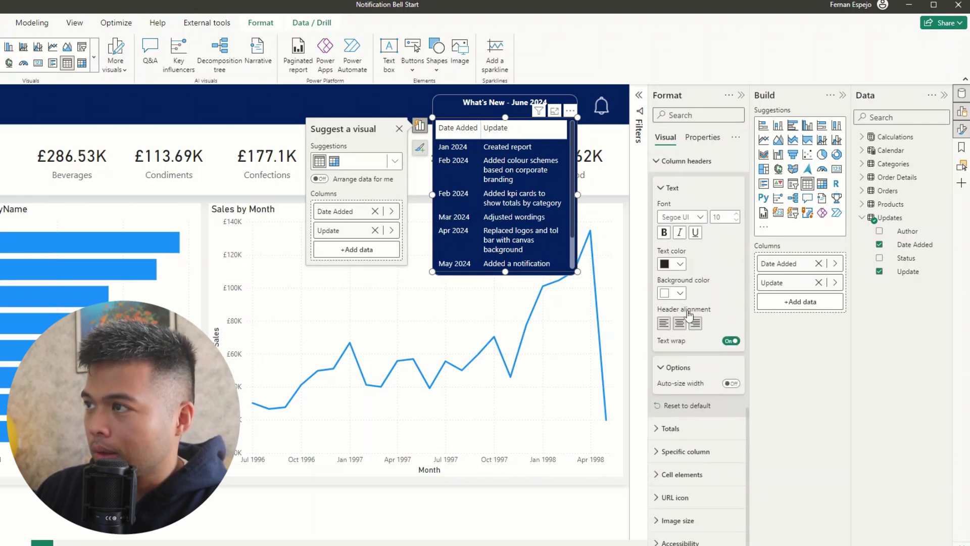
click(672, 263)
click(672, 304)
click(672, 292)
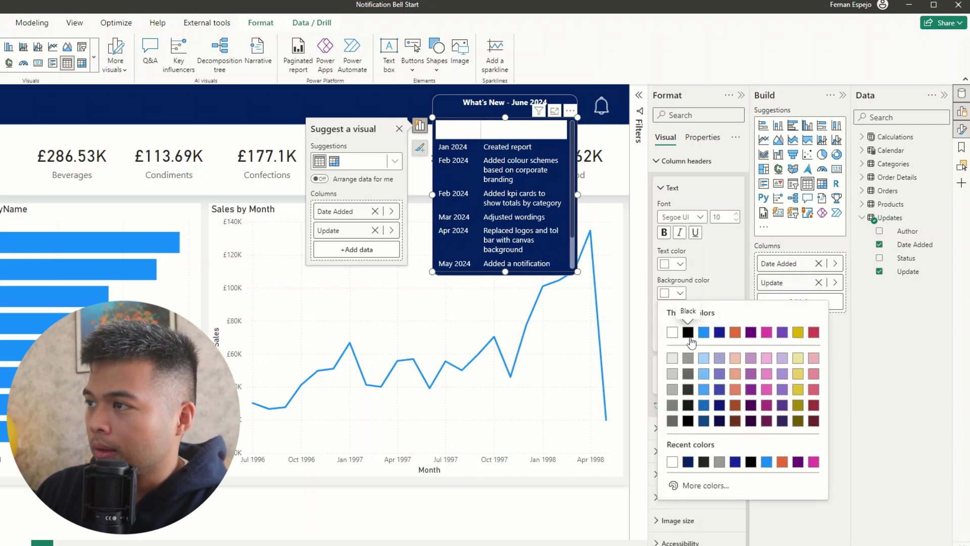
click(687, 462)
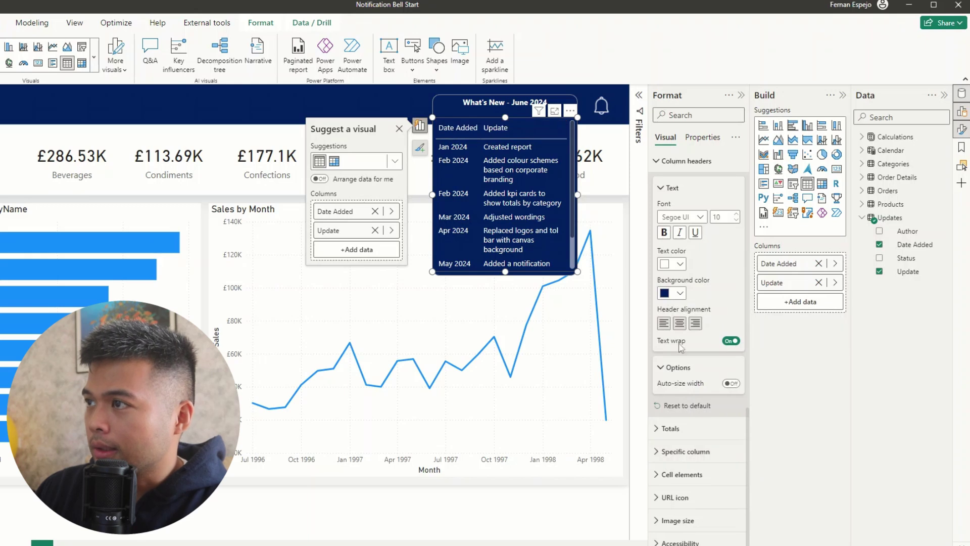
click(665, 233)
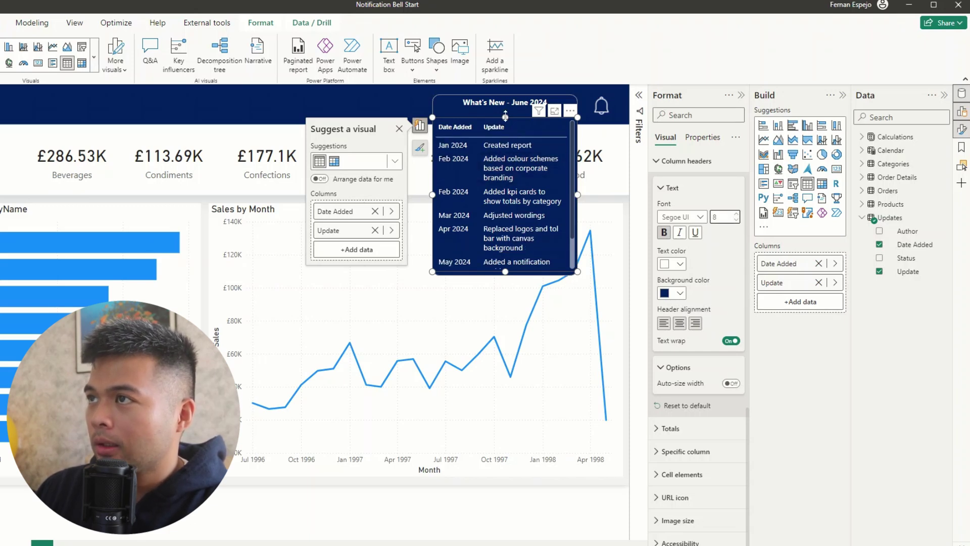
drag(506, 116, 506, 110)
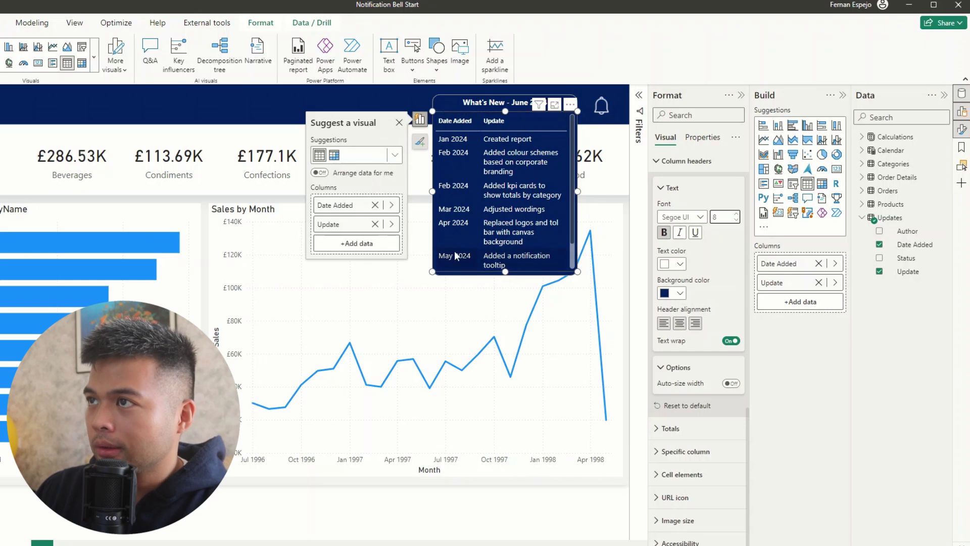
scroll(447, 248, down, 2)
scroll(499, 238, up, 2)
Step: Sort the updates newest first by Date Added and expand the Cell elements settings
click(475, 123)
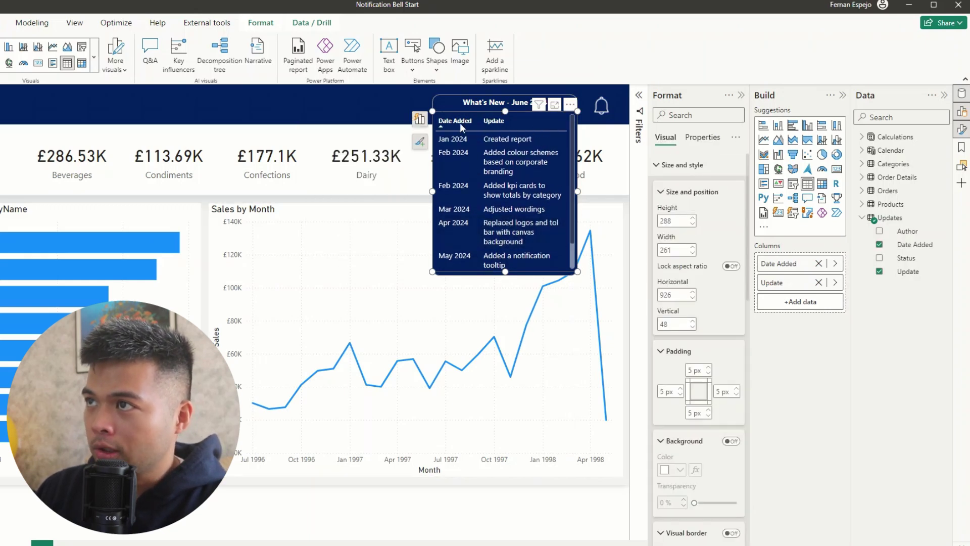
click(460, 122)
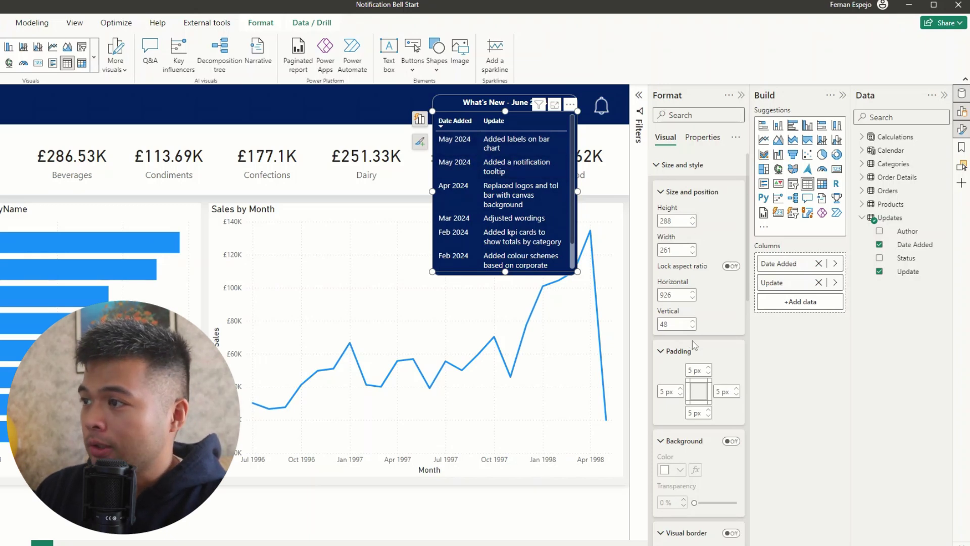
scroll(694, 346, down, 10)
click(679, 233)
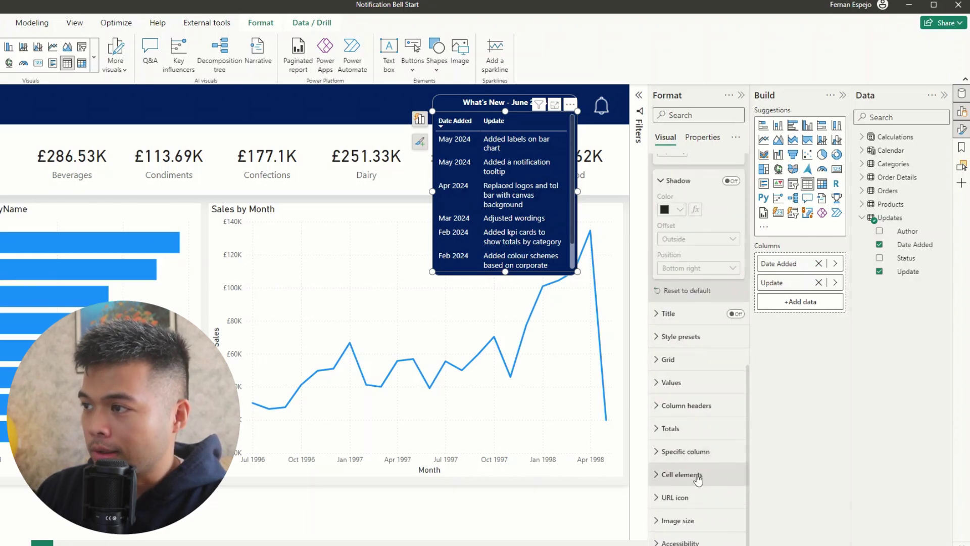
click(698, 475)
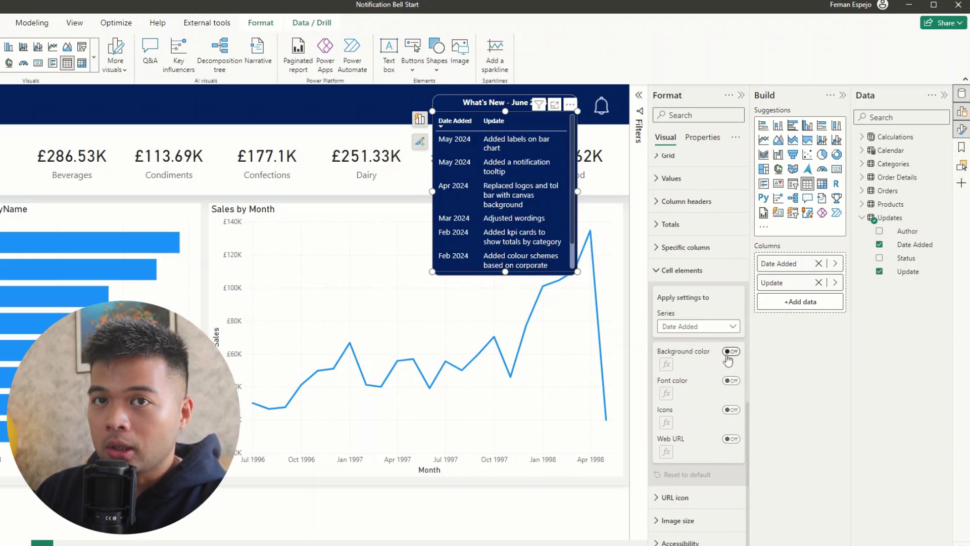
Step: Turn on rules-based background colour for Date Added, driven by Status, with rules for New and Old
click(728, 353)
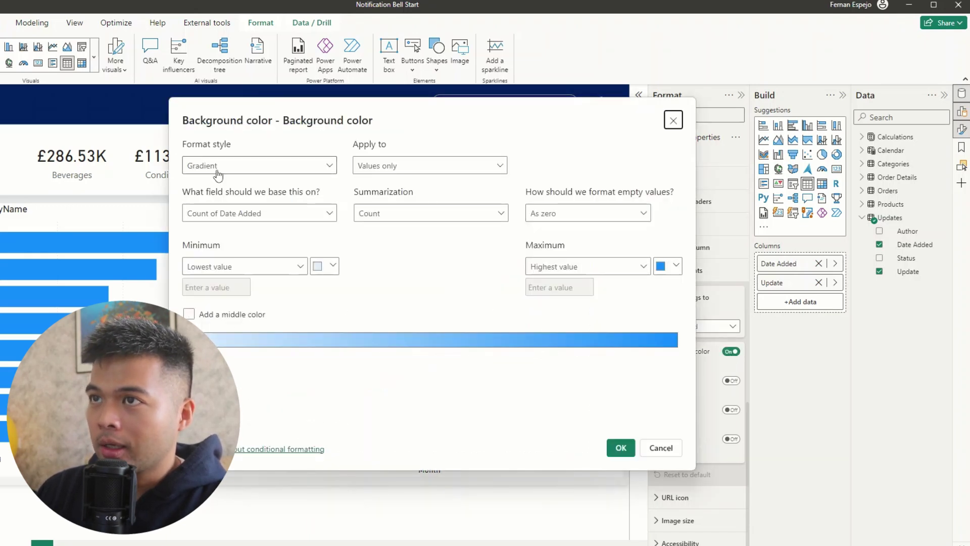
click(218, 166)
click(222, 202)
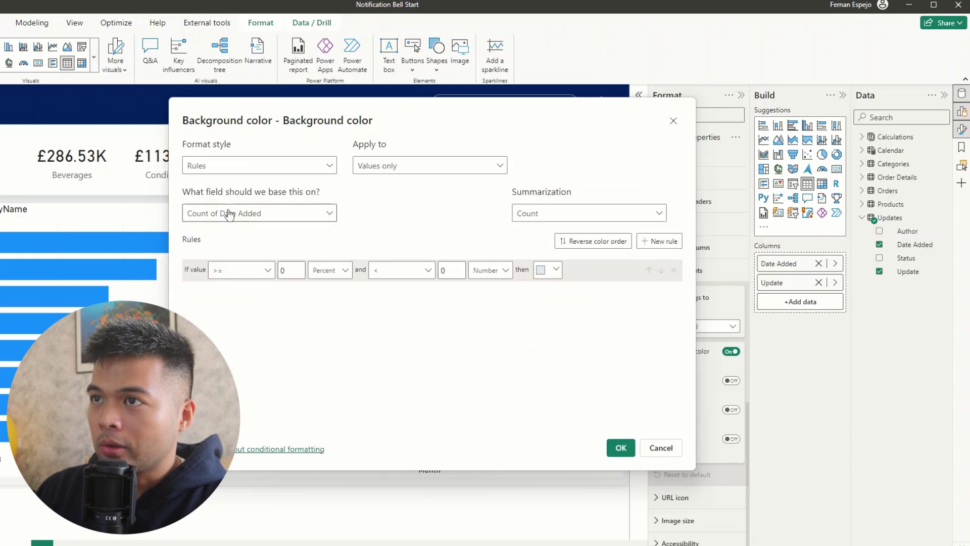
click(230, 212)
click(221, 333)
click(236, 373)
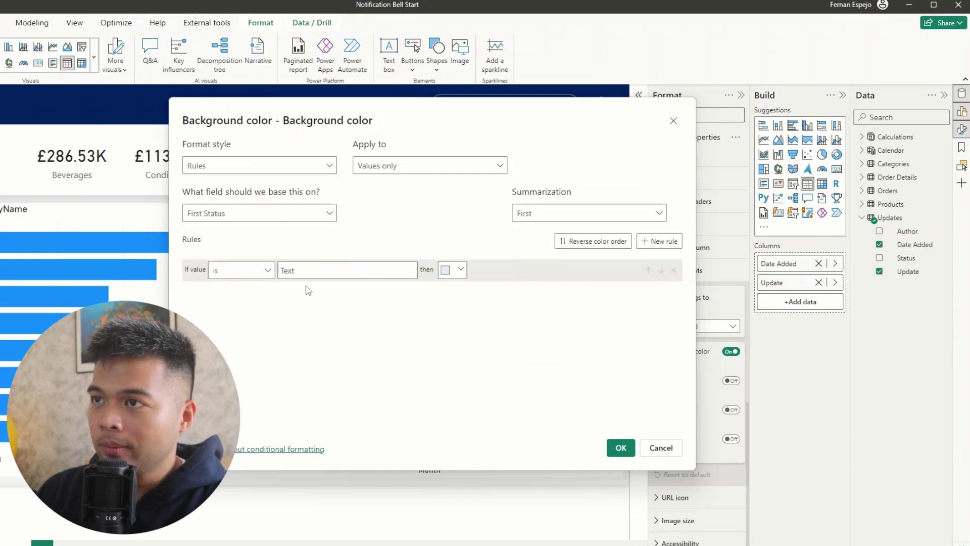
click(307, 269)
text(New)
click(659, 240)
click(322, 292)
text(#)
text(ld)
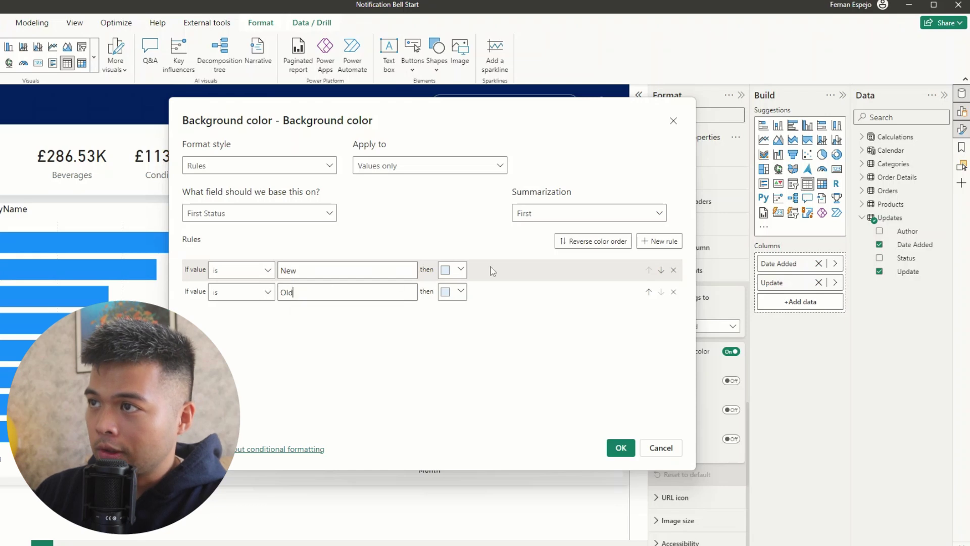
Step: Colour the New rule dark blue and the Old rule navy #002060, then apply
click(454, 269)
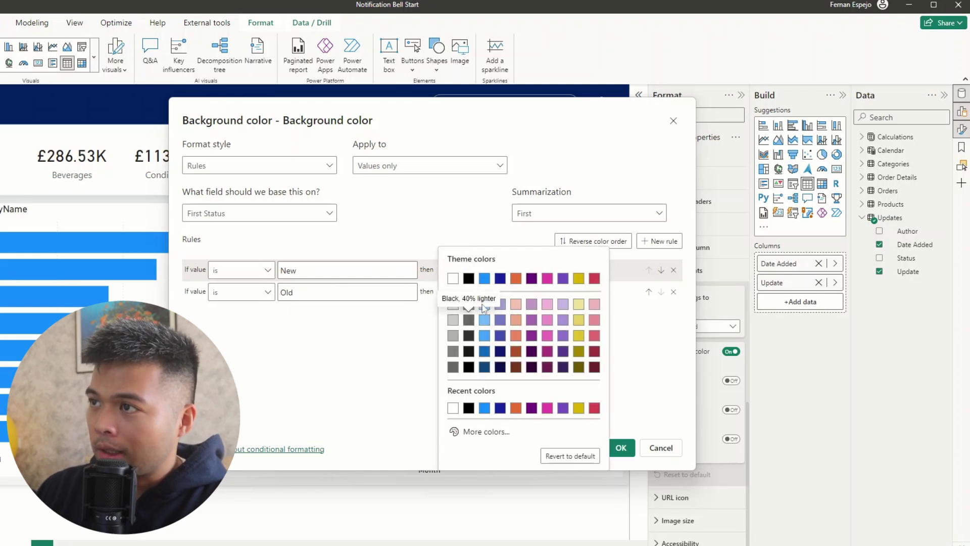
click(501, 278)
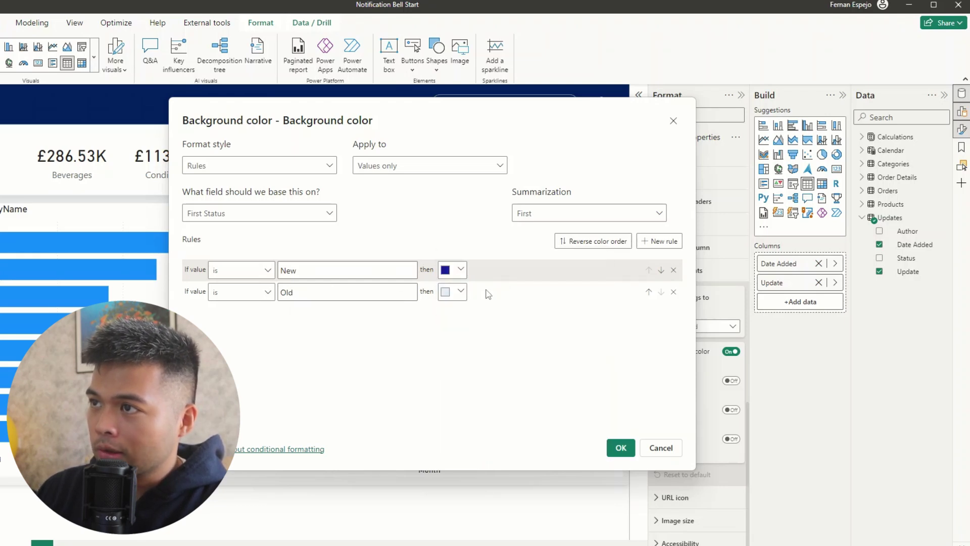
click(451, 292)
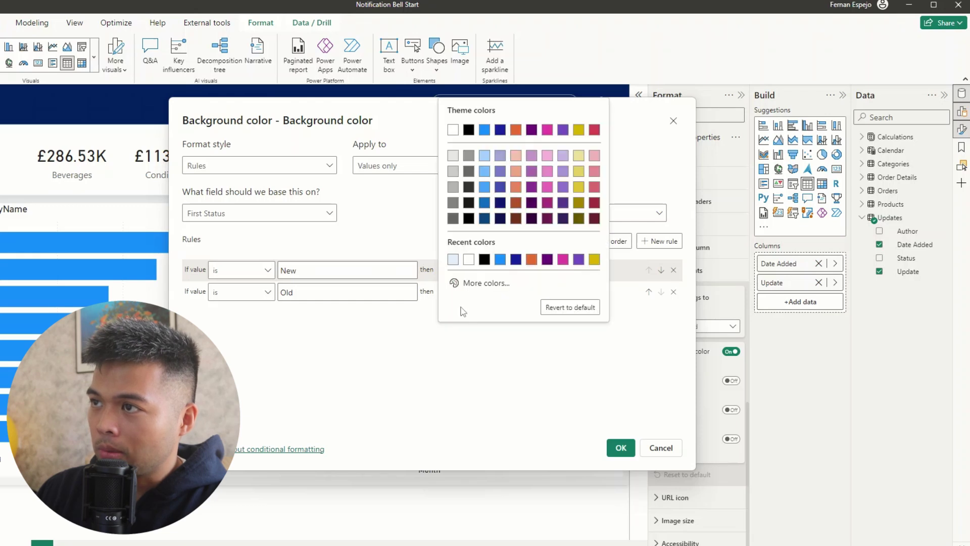
click(486, 283)
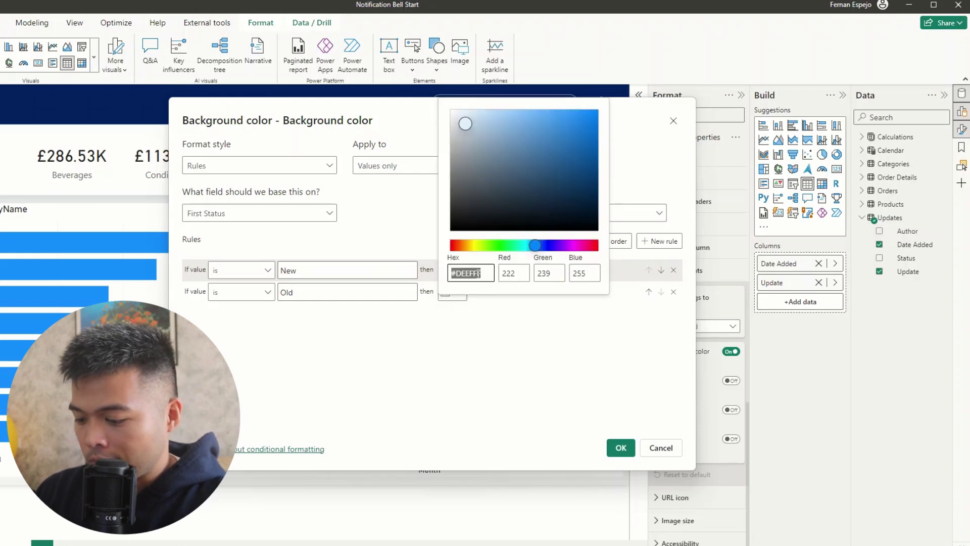
text(#002060)
click(622, 427)
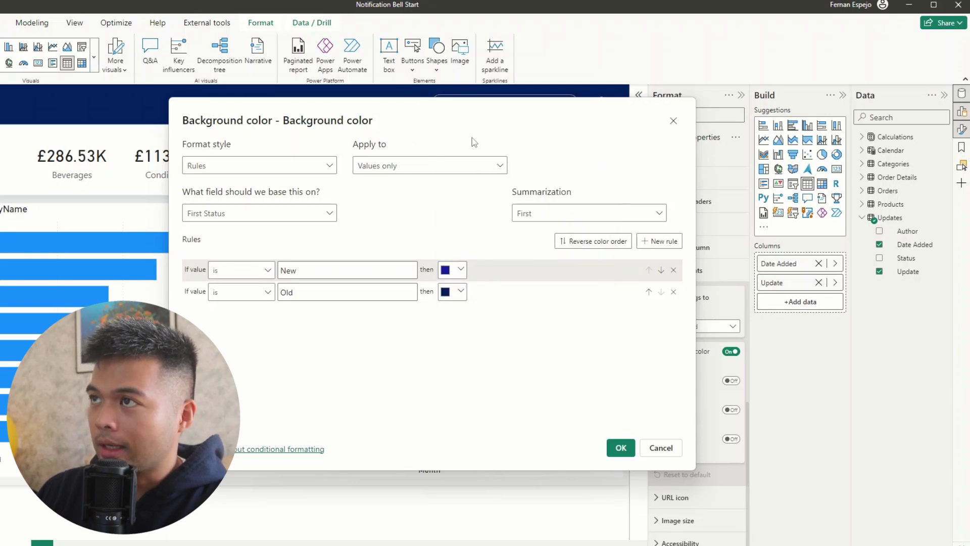
click(621, 447)
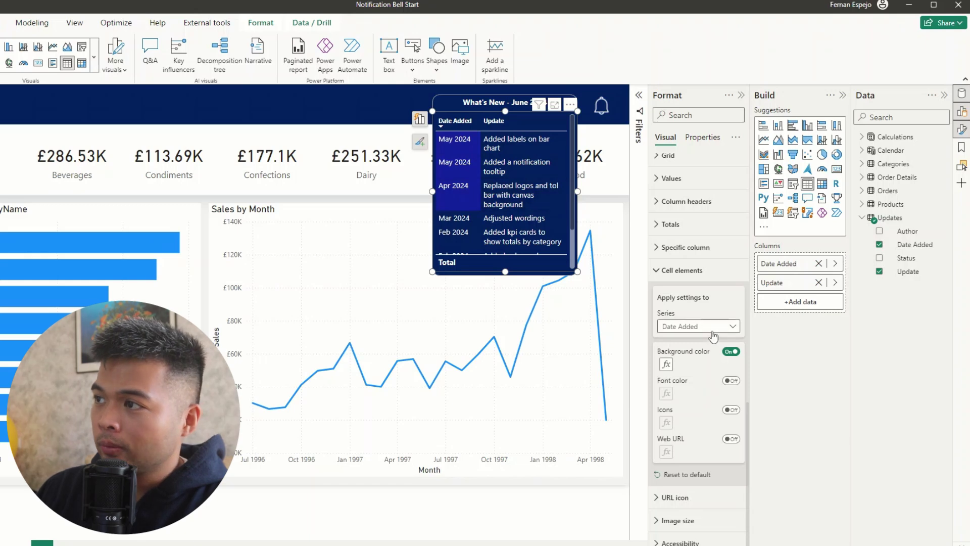
Step: Turn on Status-based background colour rules for the Update column, with New and Old rules
click(708, 326)
click(692, 357)
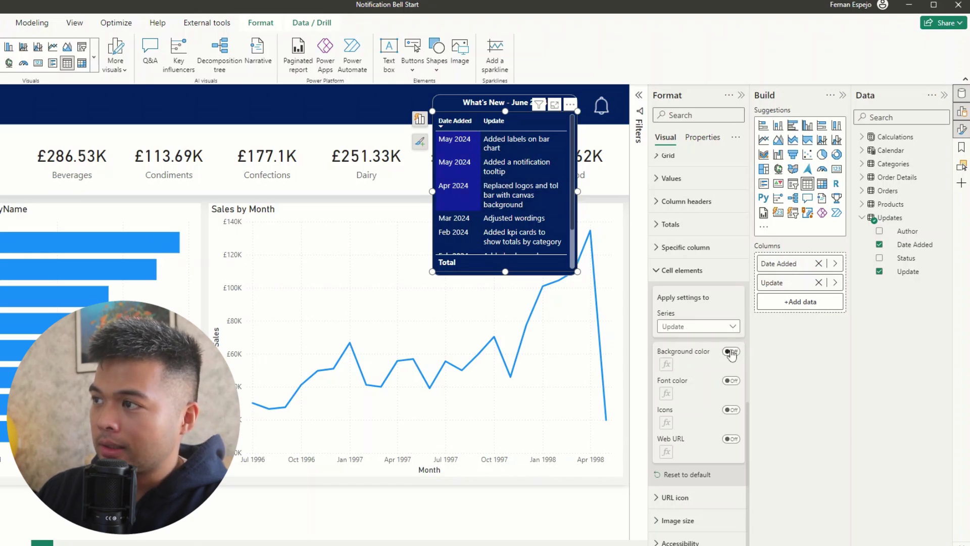
click(731, 351)
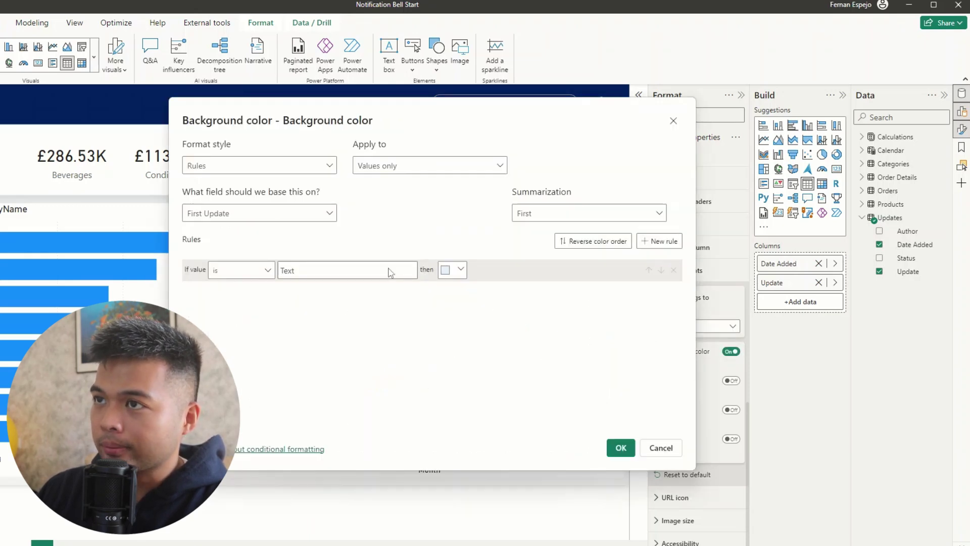
click(657, 241)
click(390, 268)
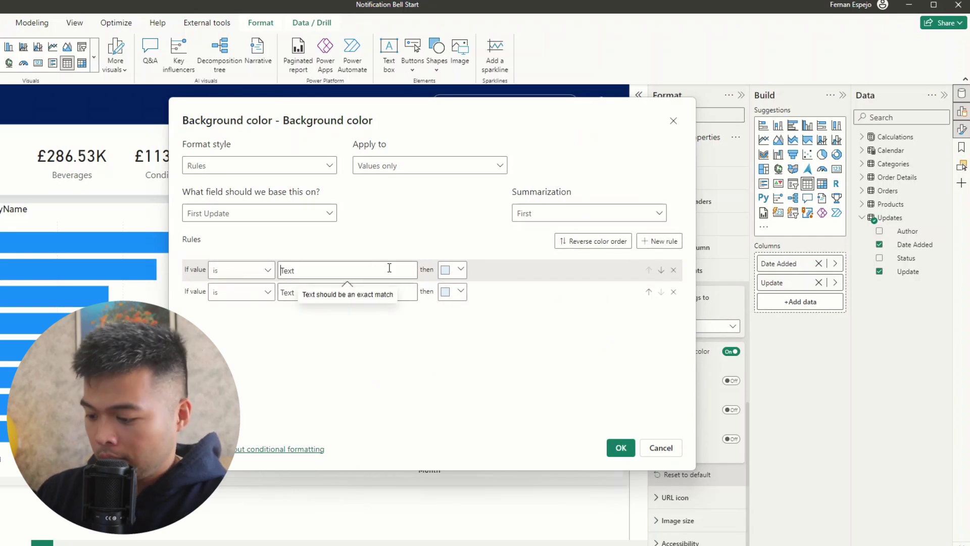
text(Old)
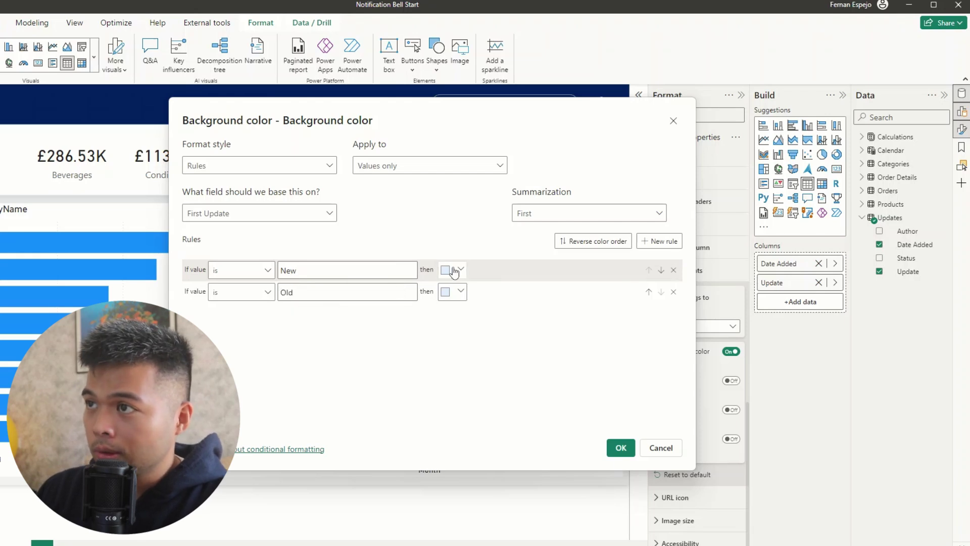
Step: Colour New rows dark blue and Old rows navy #002060, and apply the rules
click(451, 269)
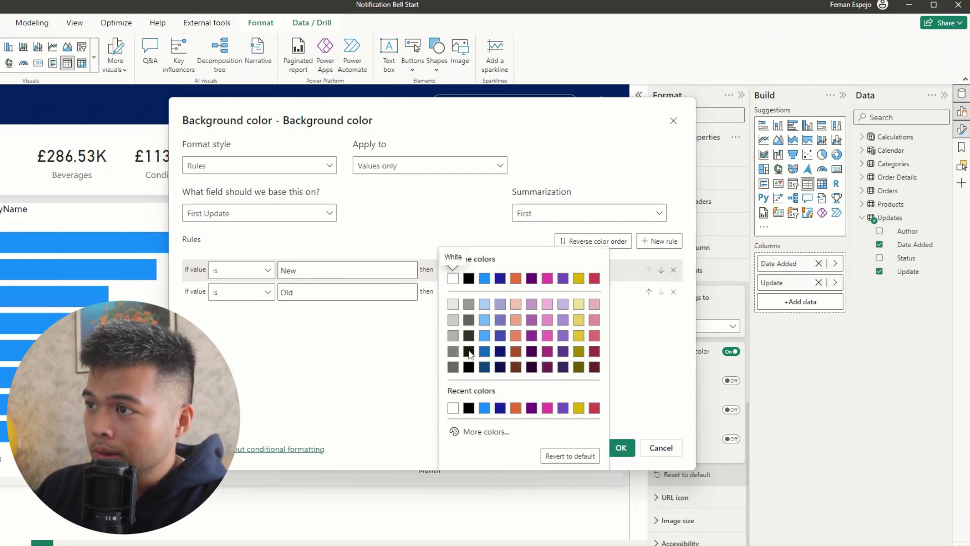
click(496, 409)
click(455, 292)
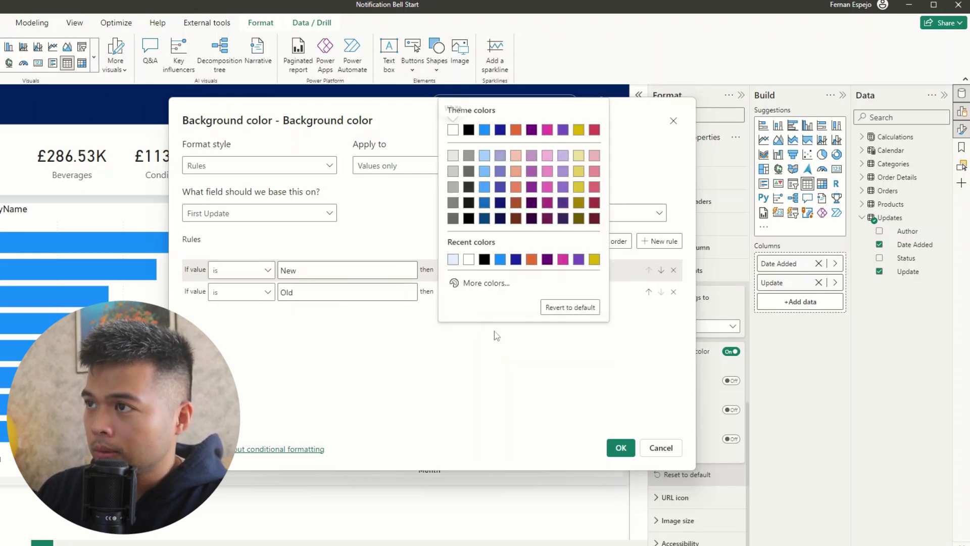
click(487, 283)
key(ctrl+v)
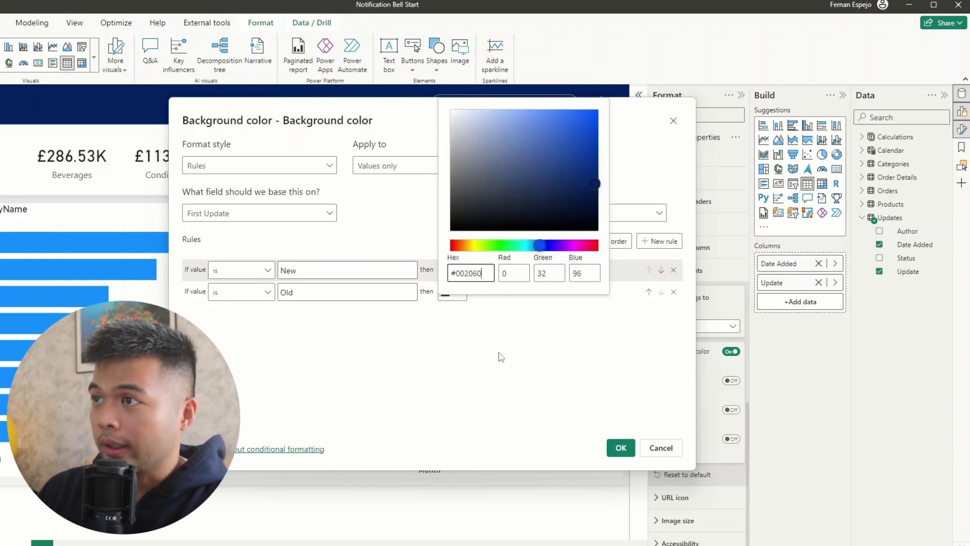
click(502, 356)
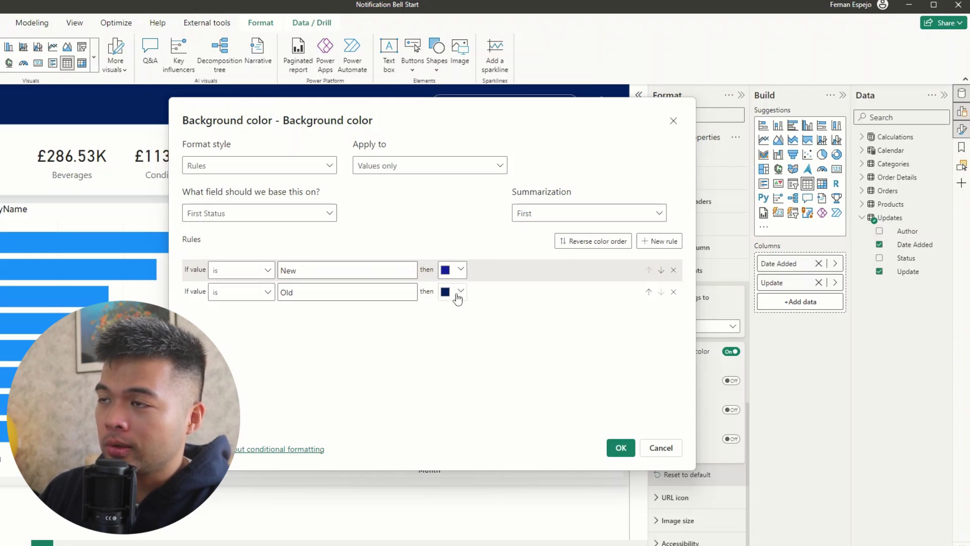
click(609, 451)
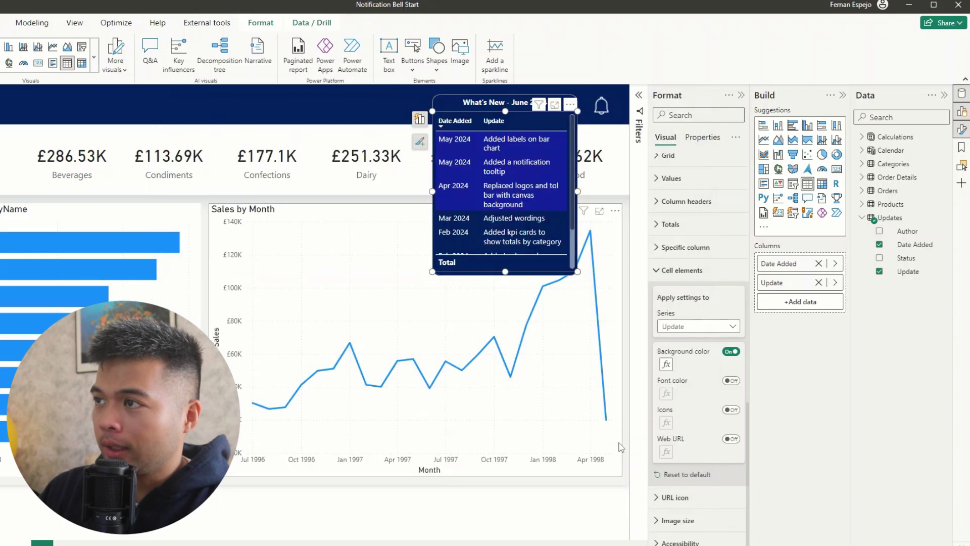
scroll(552, 218, down, 2)
scroll(554, 221, up, 2)
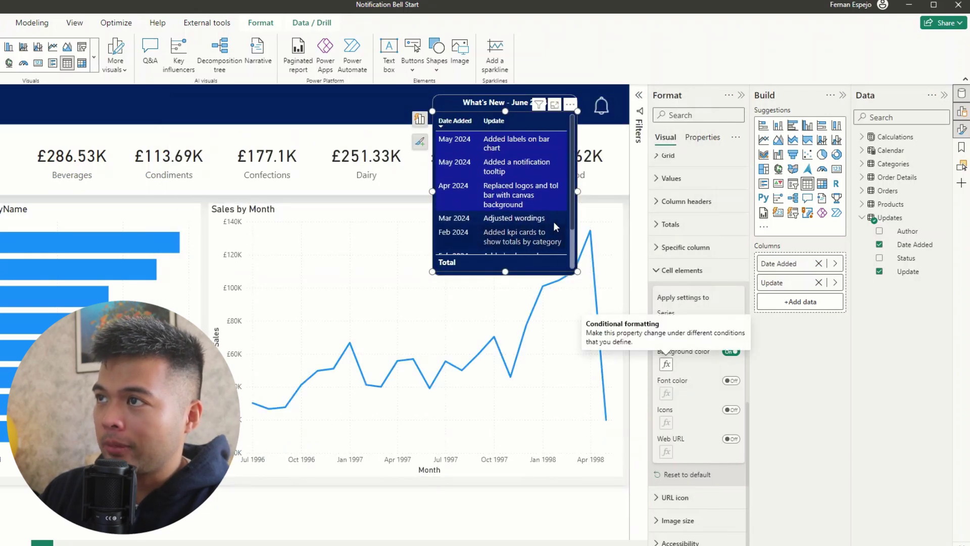
Step: Insert an oval shape and size it 20 × 20 px with locked proportions
click(623, 134)
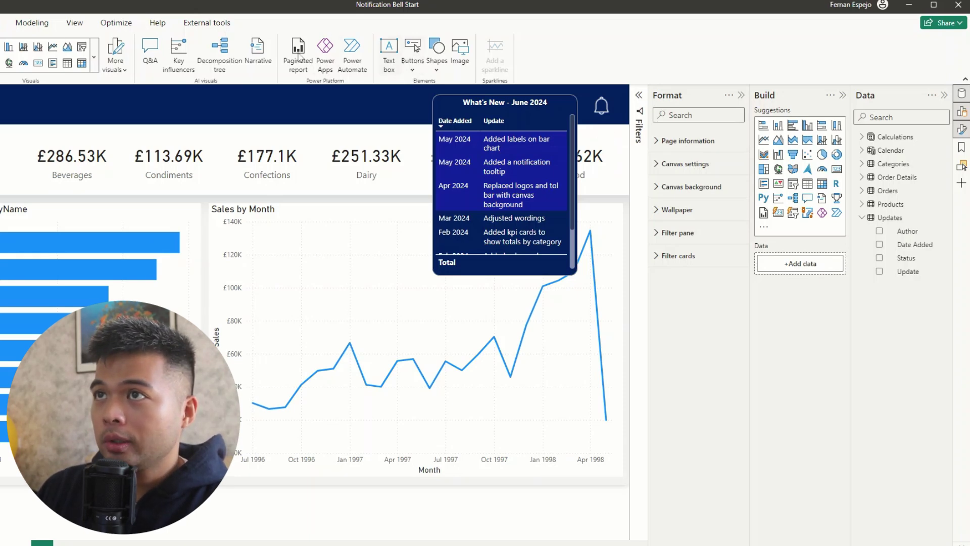
click(436, 60)
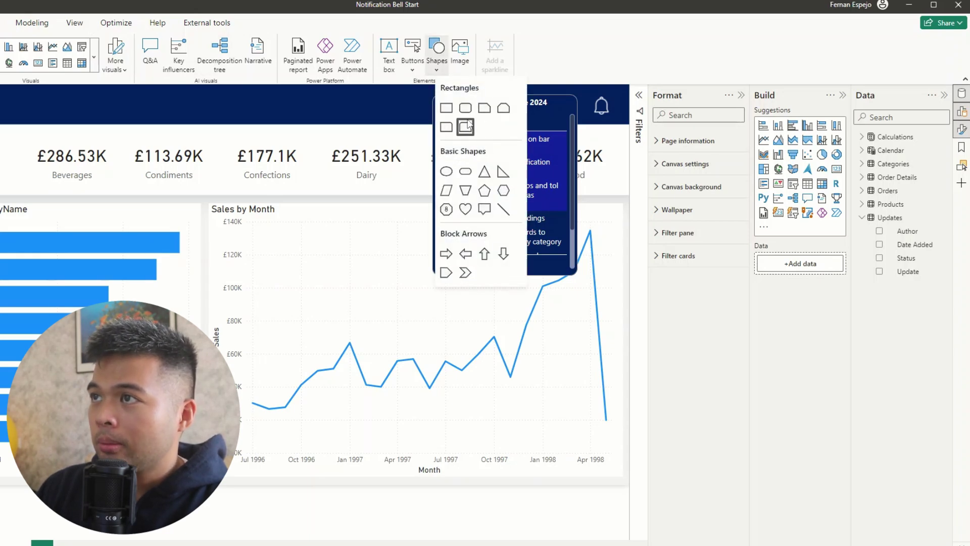
click(446, 172)
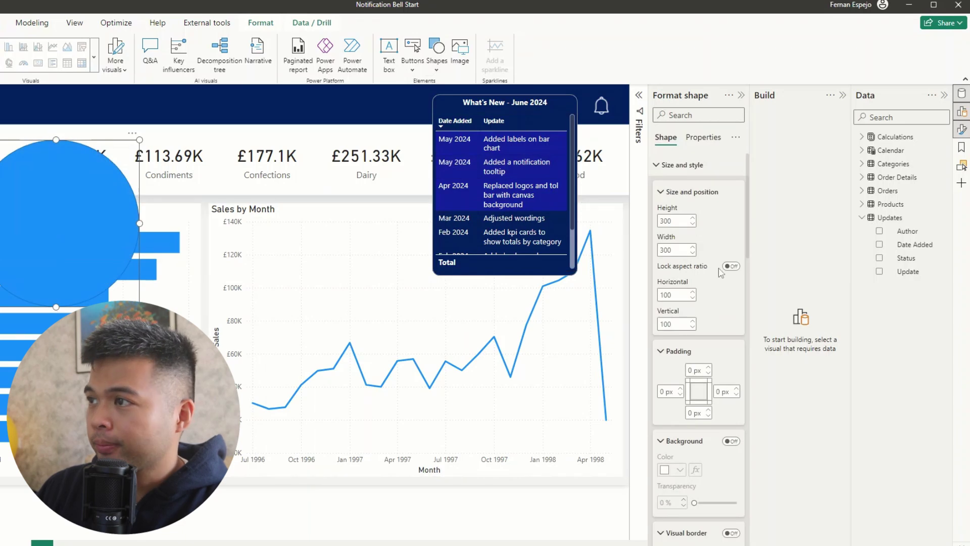
click(675, 220)
click(731, 266)
click(667, 221)
text(20)
key(Tab)
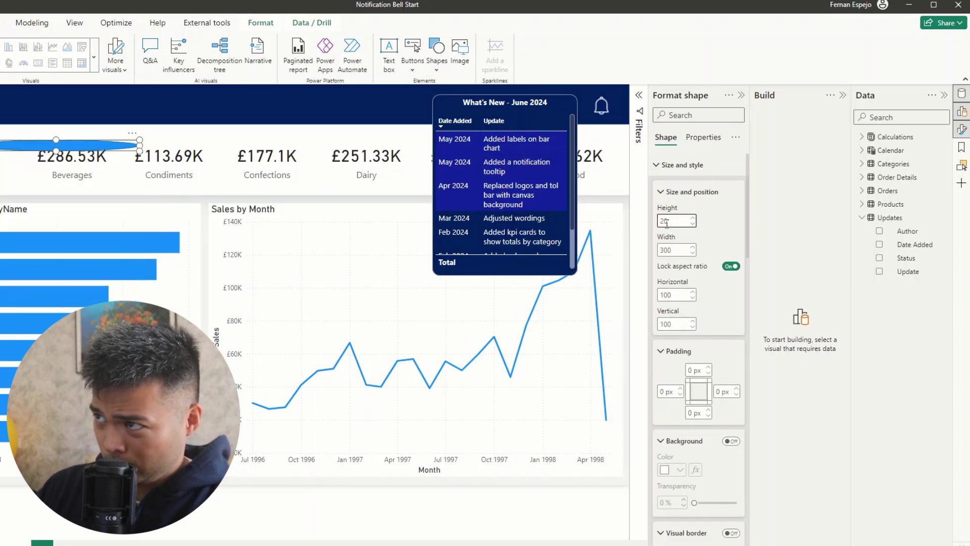
text(20)
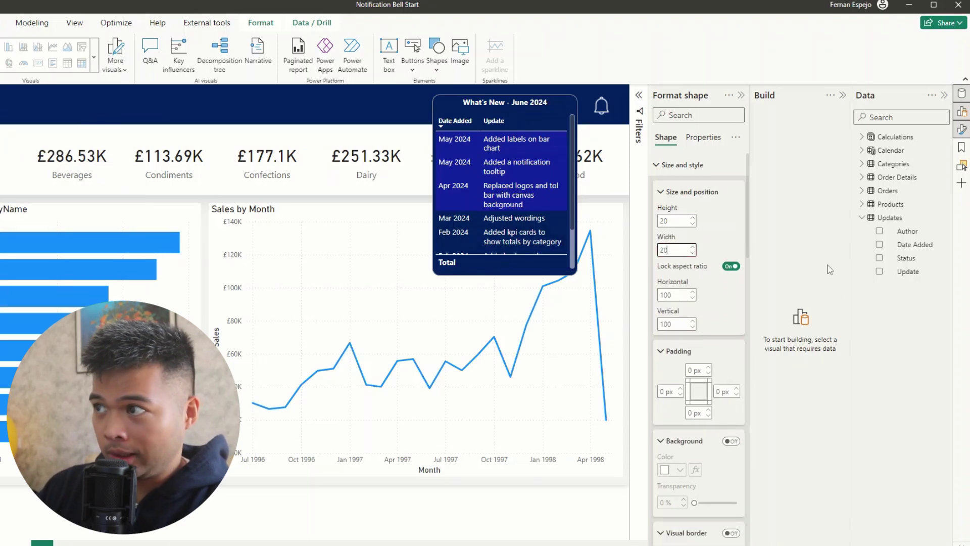
Step: Remove the oval's outline and fill it crimson red as the bell badge
scroll(720, 374, down, 10)
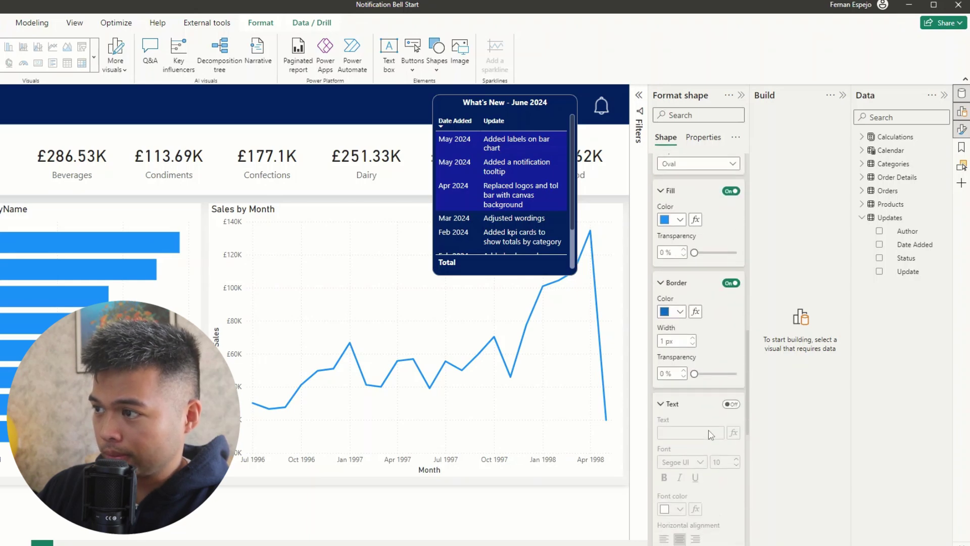
click(731, 283)
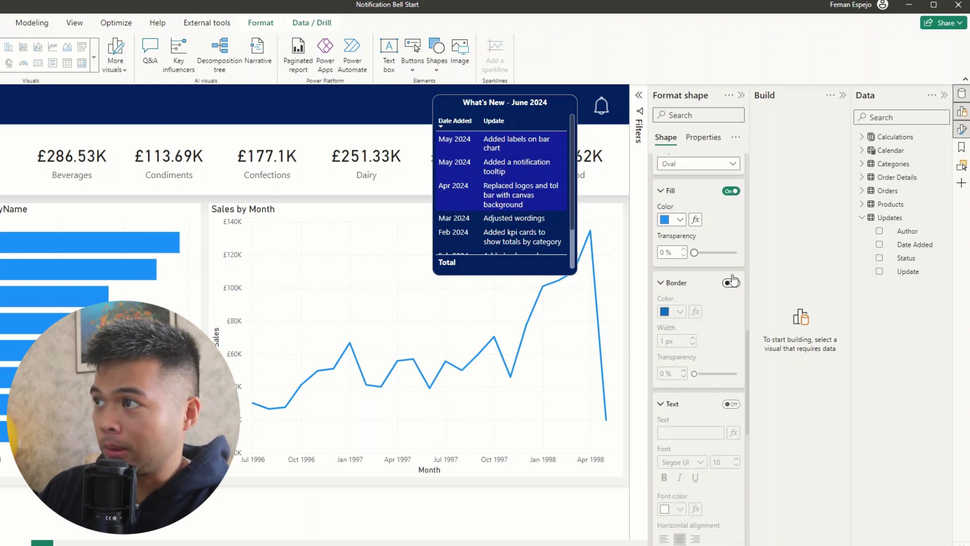
click(680, 219)
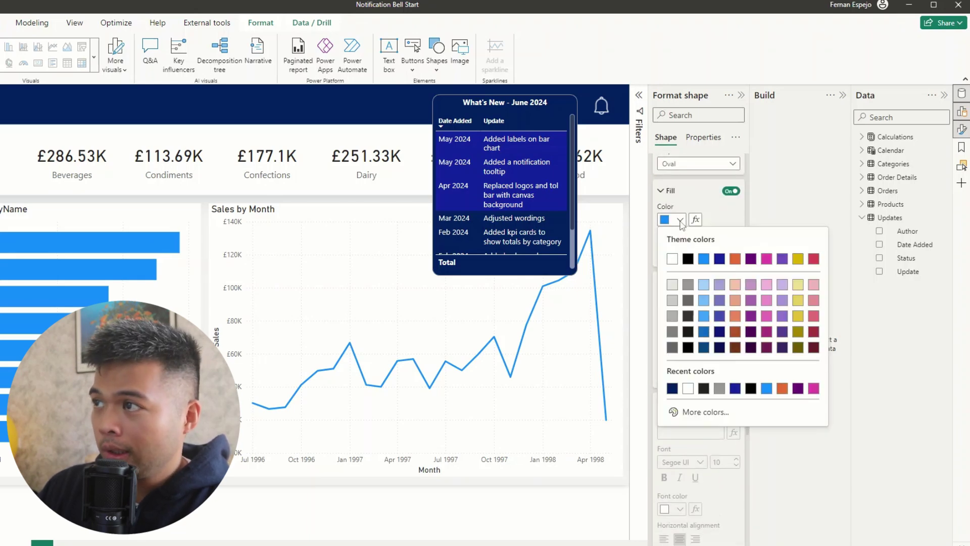
click(816, 265)
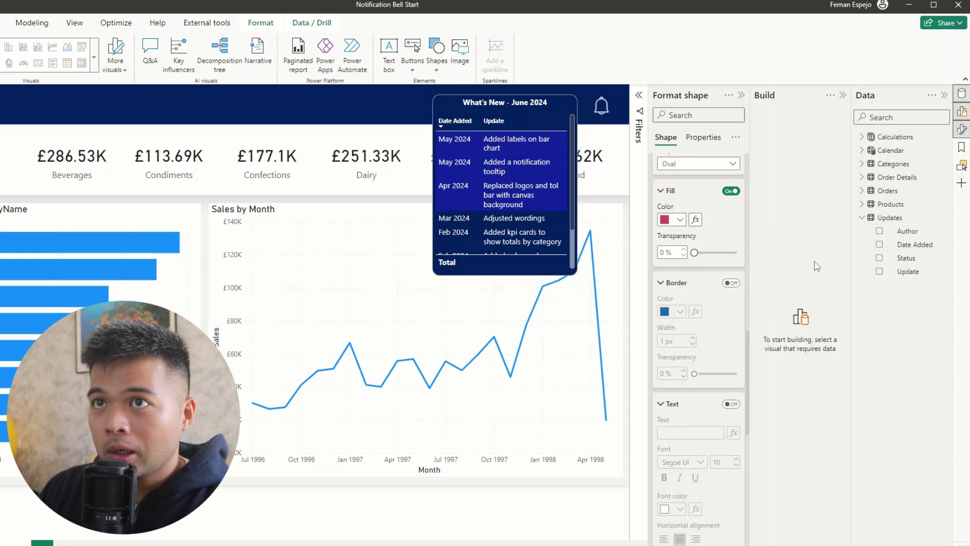
click(7, 132)
click(607, 101)
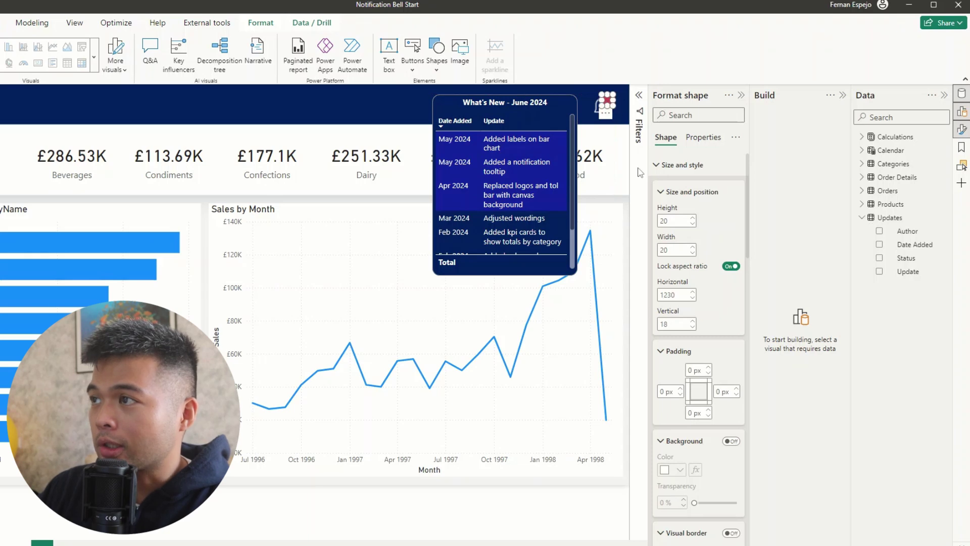
Step: Switch on the badge shape's text and set its font size to 8
scroll(404, 253, up, 3)
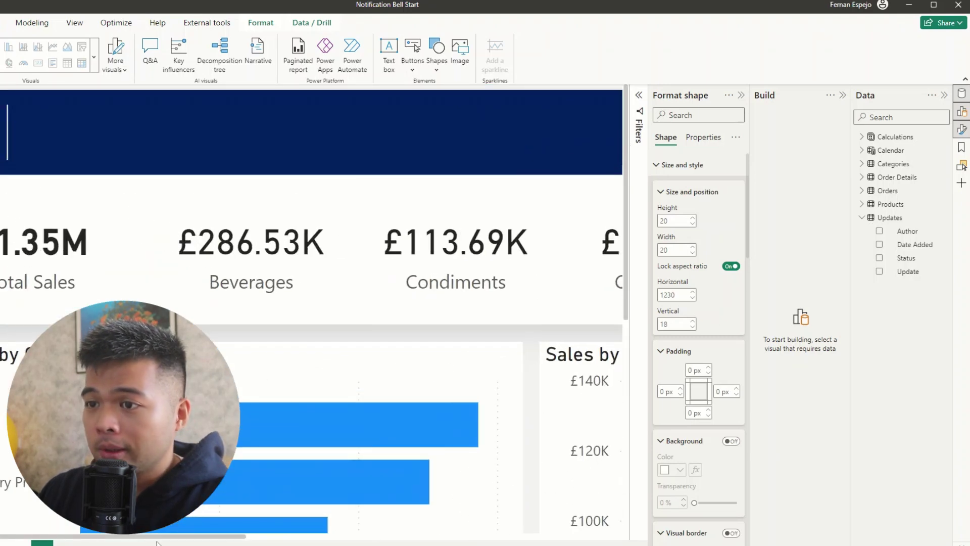
scroll(313, 529, right, 5)
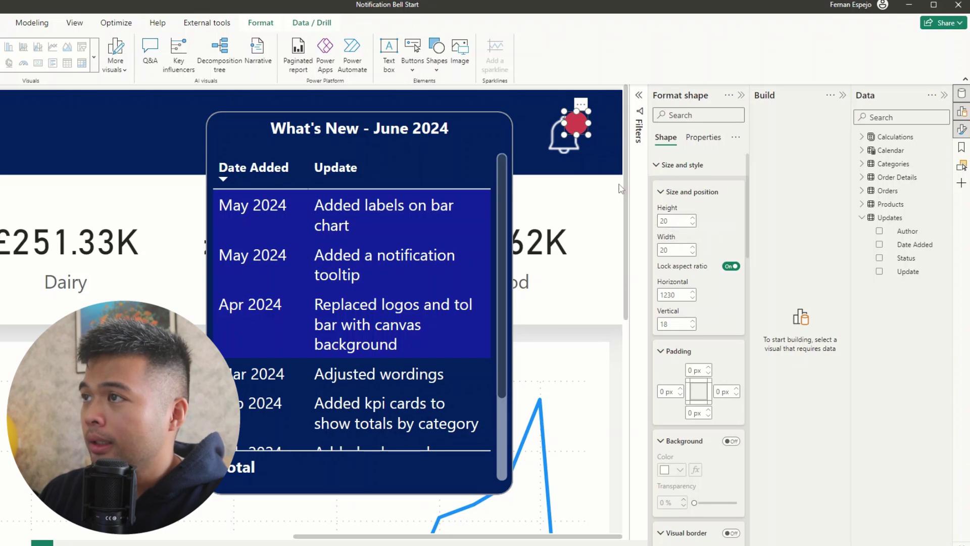
scroll(709, 329, down, 10)
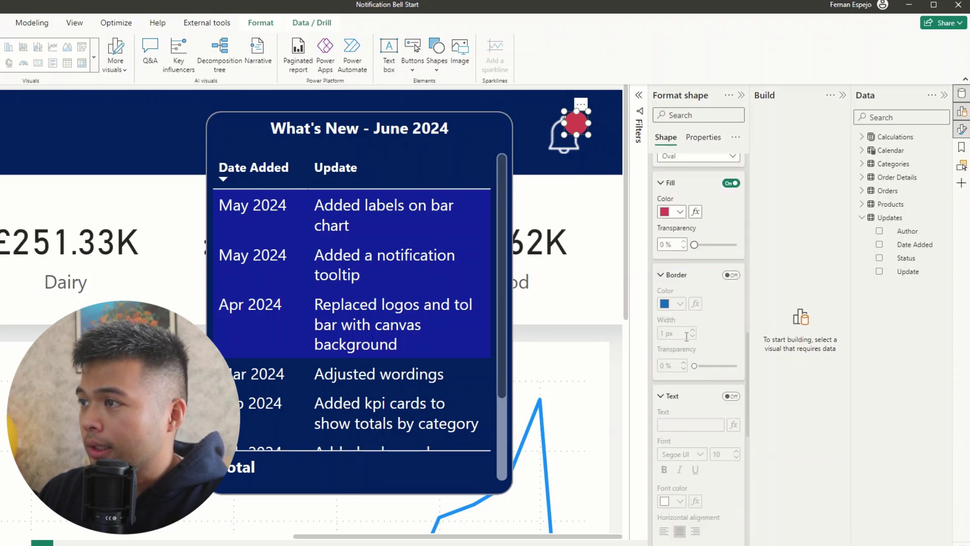
click(731, 292)
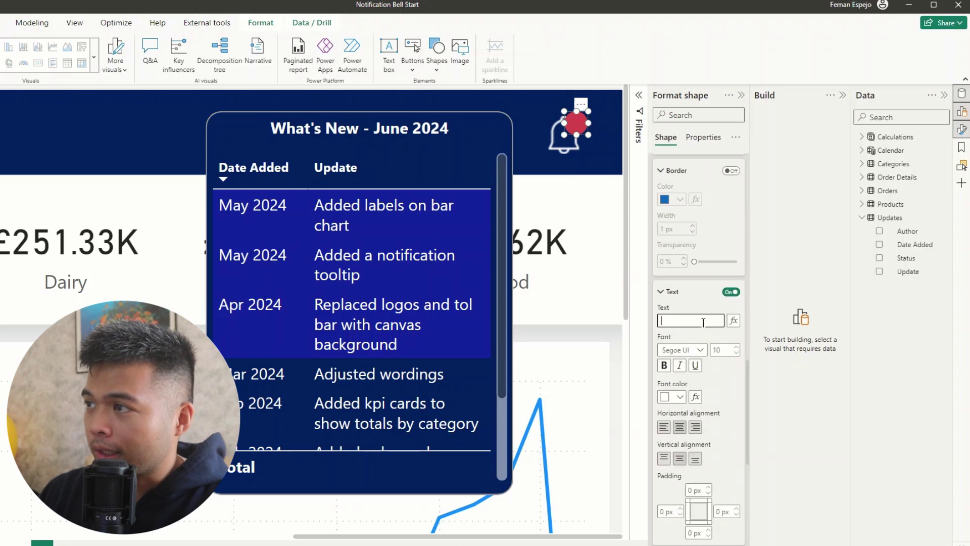
double_click(735, 353)
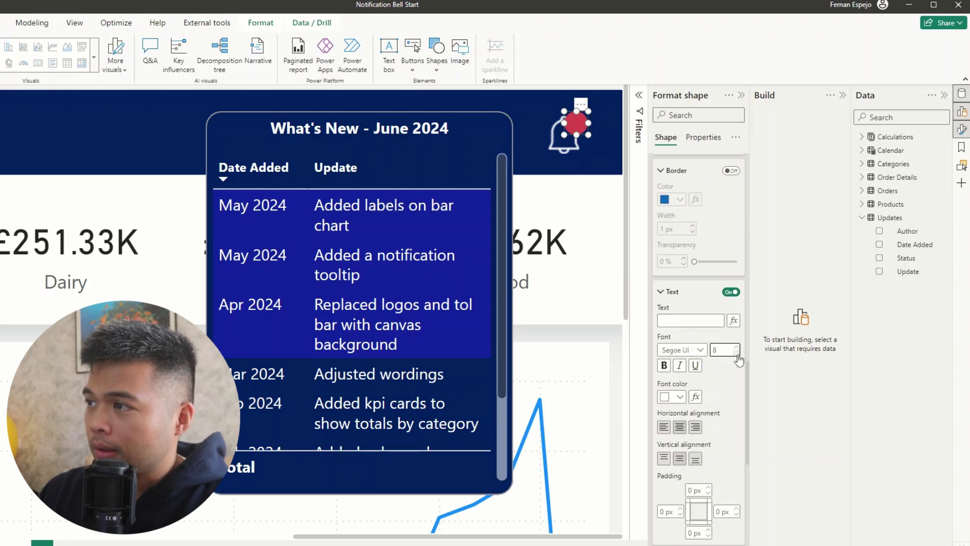
click(862, 217)
Step: Start a # New Updates measure in Calculations: CALCULATE(COUNT('Updates'[Date Added]), 'Updates'[Status] = "New")
click(863, 137)
right_click(893, 138)
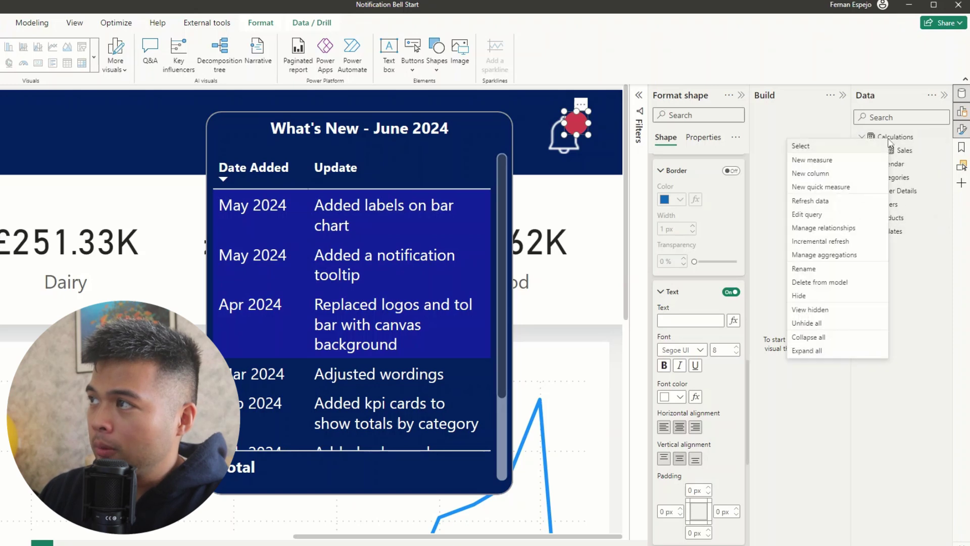
key(Escape)
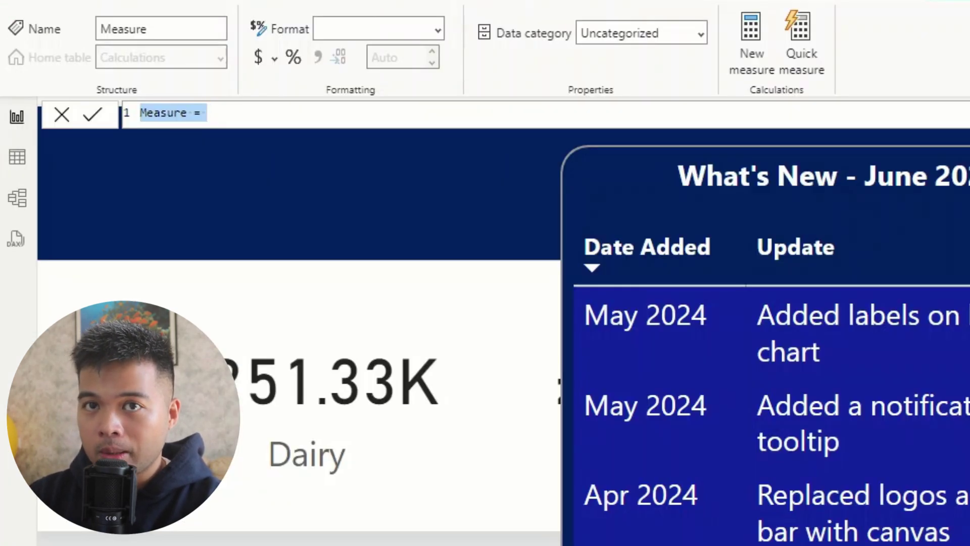
text(Calc)
key(BackSpace)
key(BackSpace)
key(BackSpace)
key(BackSpace)
text(# New Updates)
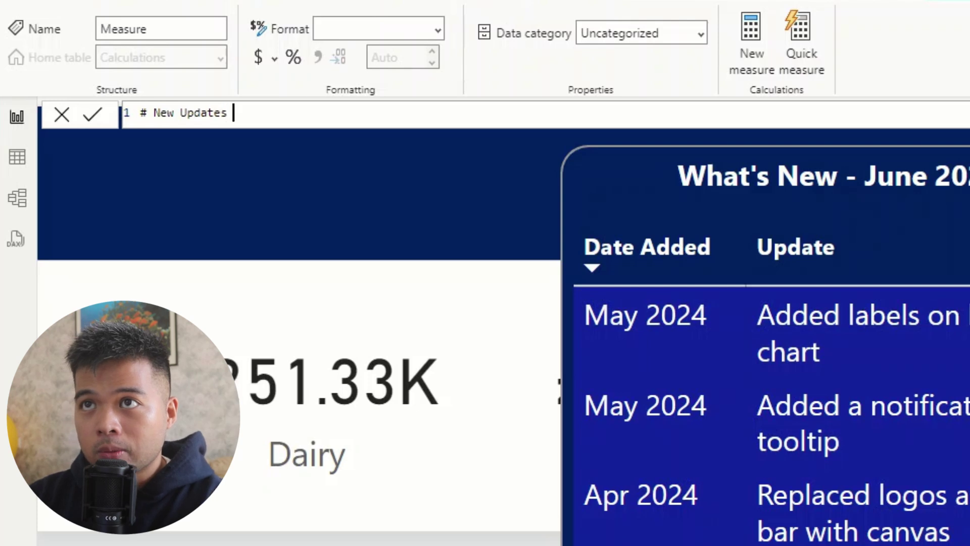
text( =)
key(shift+Return)
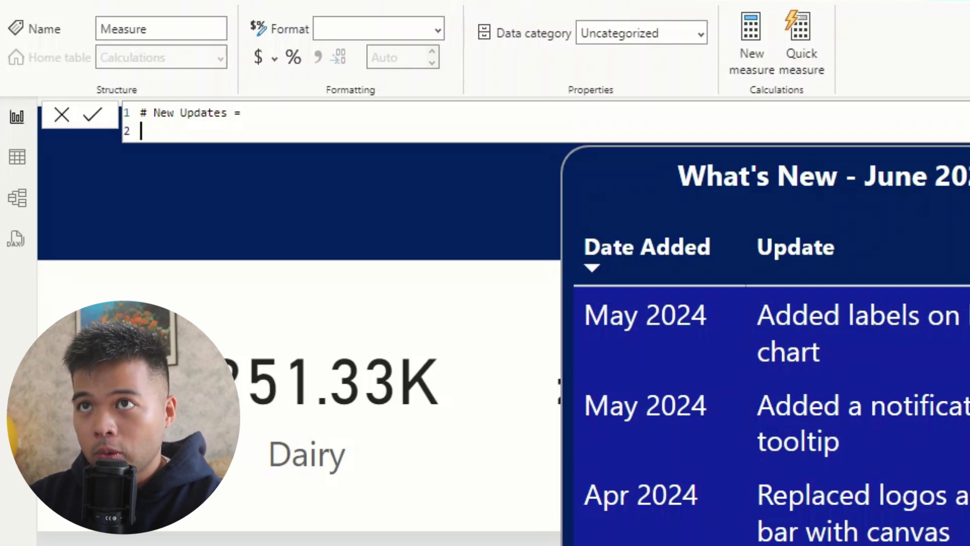
text(CAL)
key(Tab)
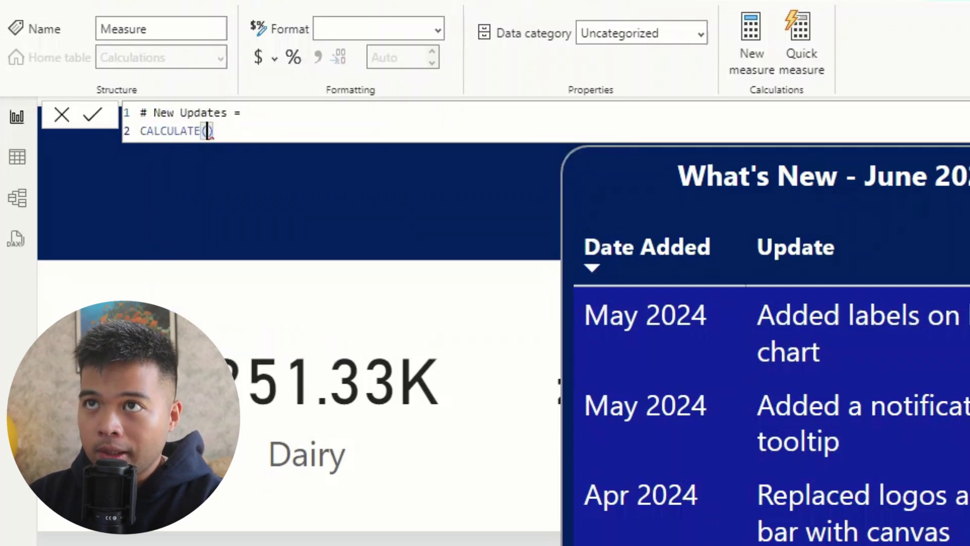
key(shift+Return)
text(COUNT()
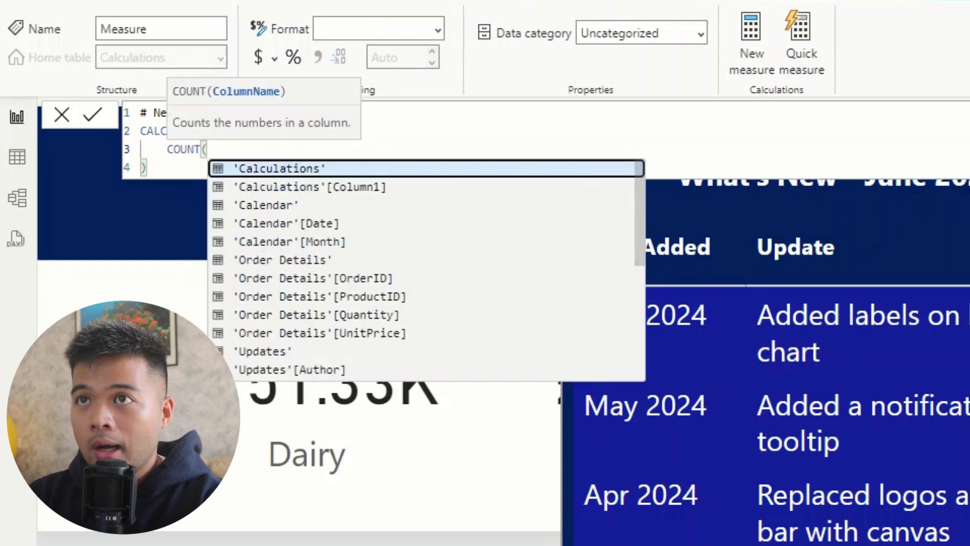
text(up)
key(Down)
key(Down)
key(Tab)
text())
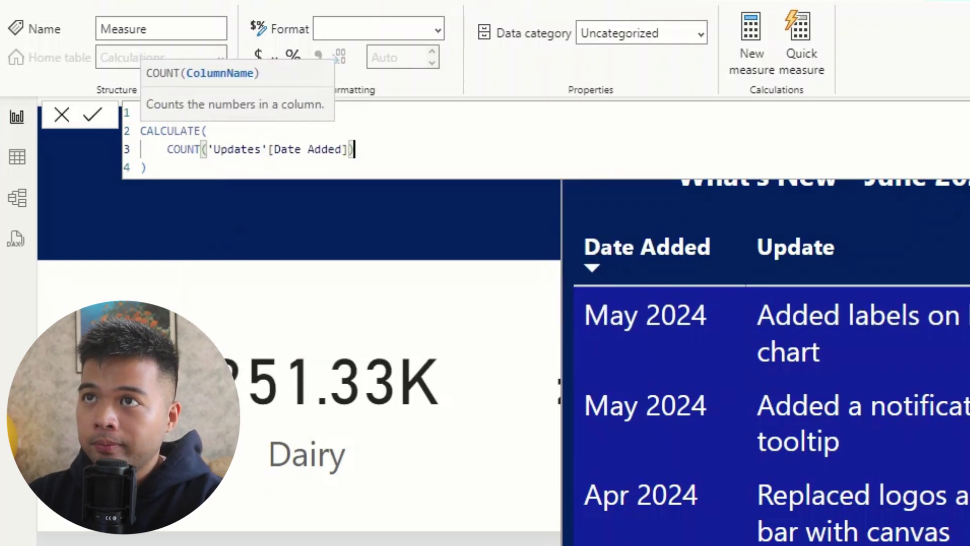
key(shift+Return)
text(, U)
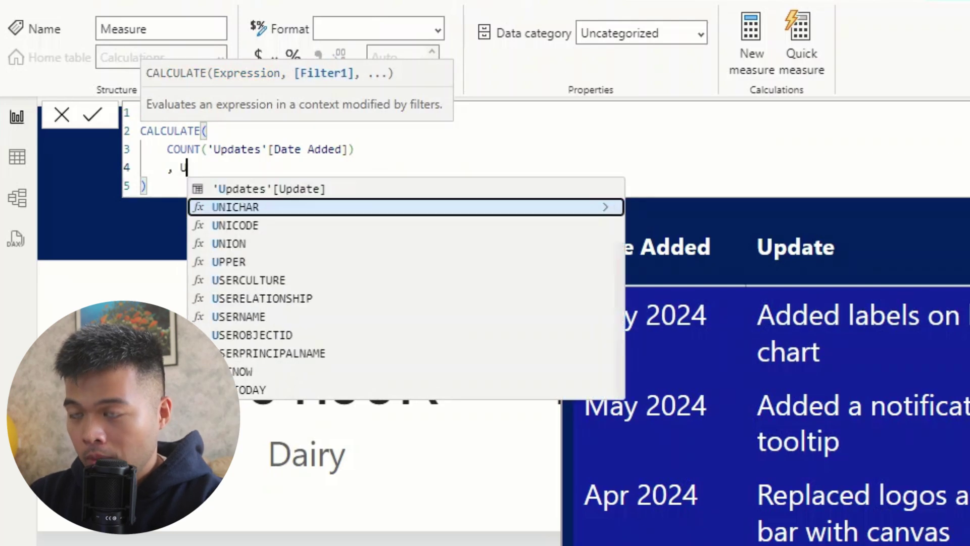
key(BackSpace)
text(Stat)
key(Tab)
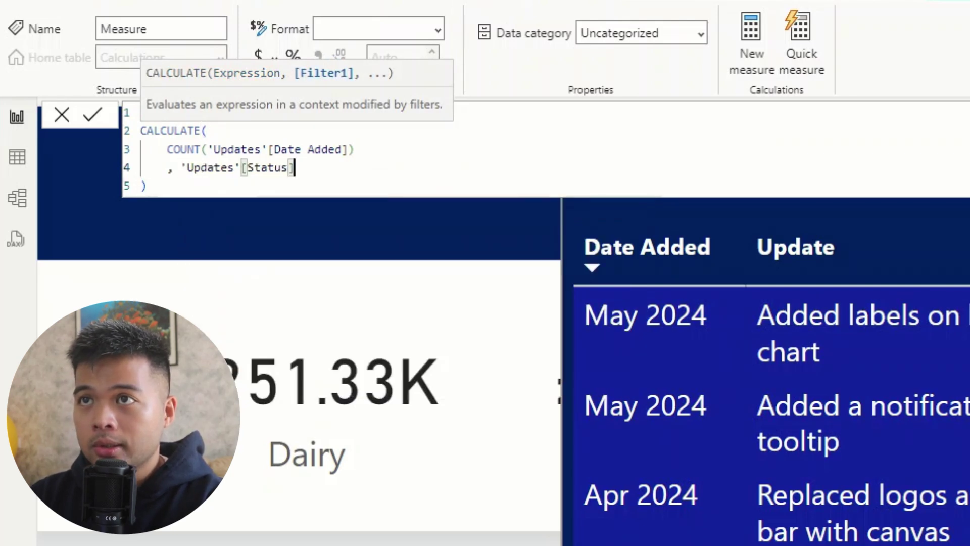
text(= ")
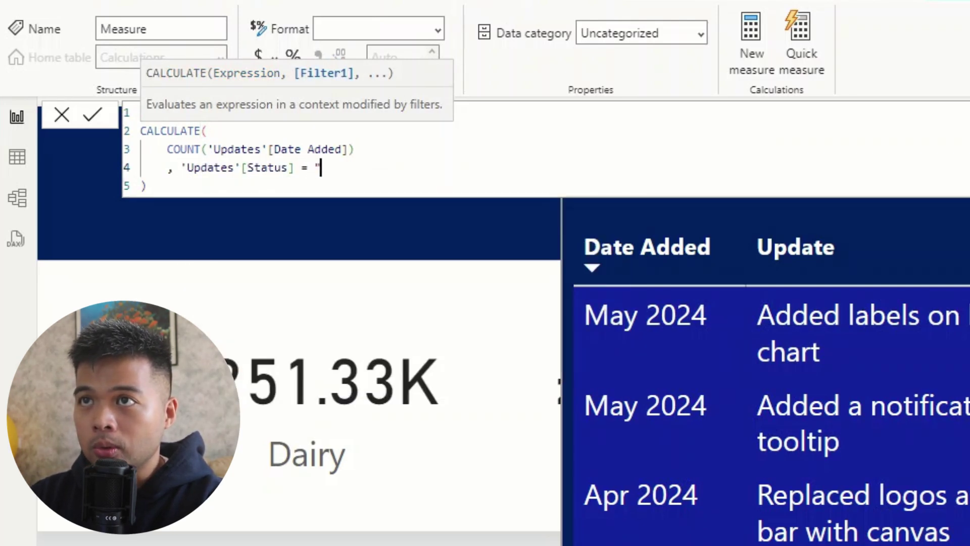
text(New")
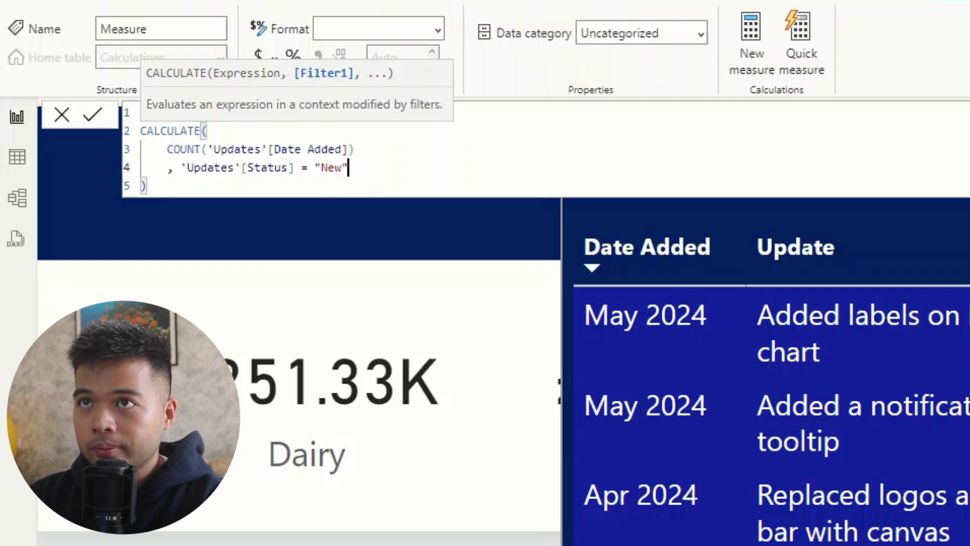
Step: Wrap the CALCULATE expression in CONVERT(... + 0, STRING) and commit the measure
click(173, 186)
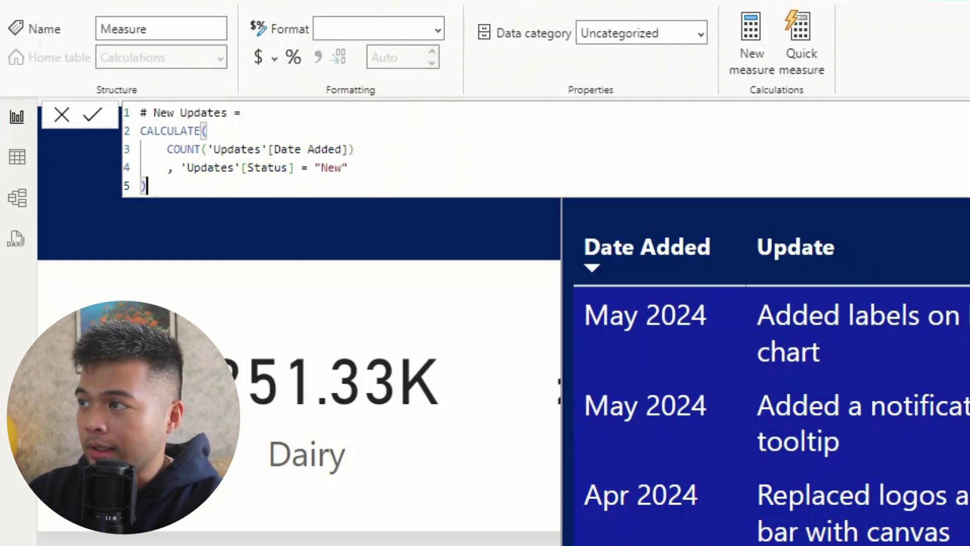
drag(192, 189, 126, 137)
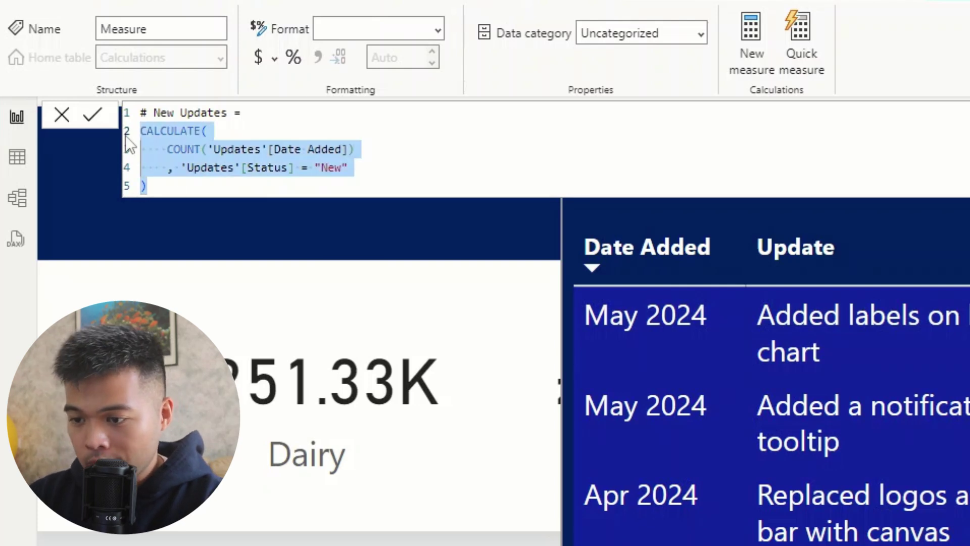
click(127, 138)
text(CONVERT)
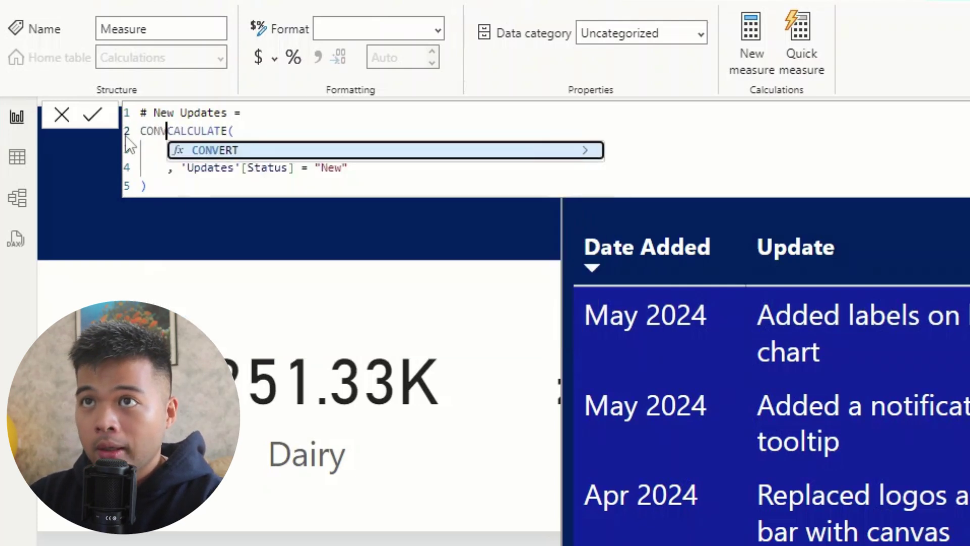
key(Tab)
key(shift+Return)
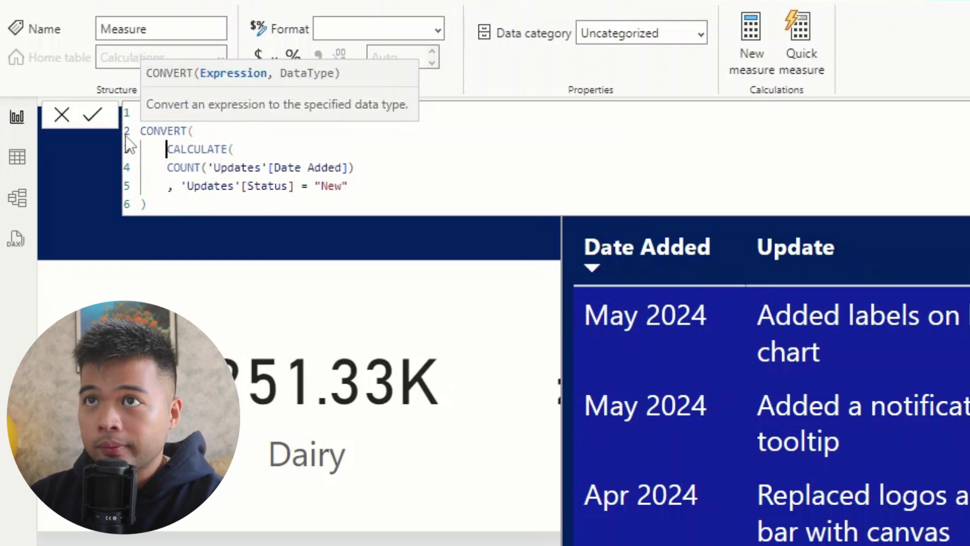
click(194, 207)
text(+ 0)
key(shift+Return)
text(,)
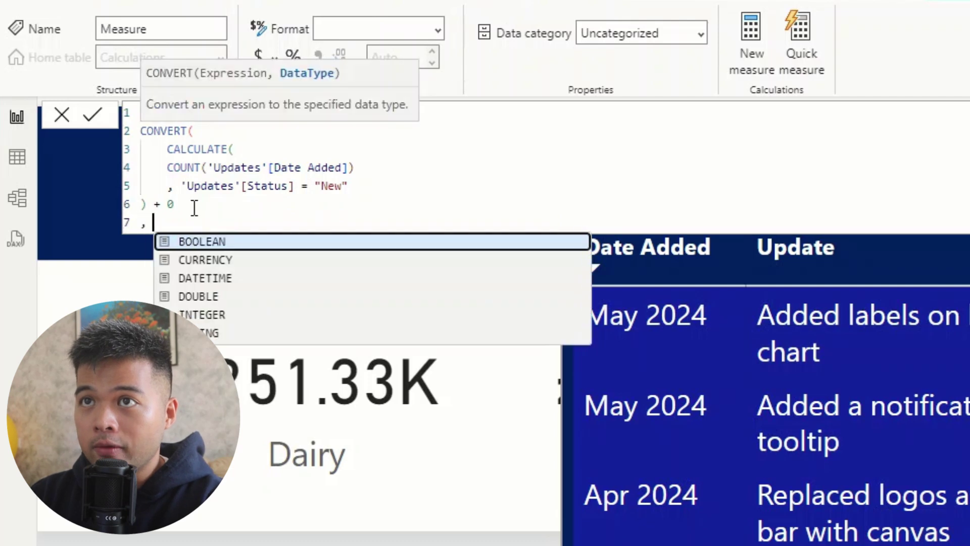
key(Down)
key(Down)
key(Down)
key(Down)
key(Down)
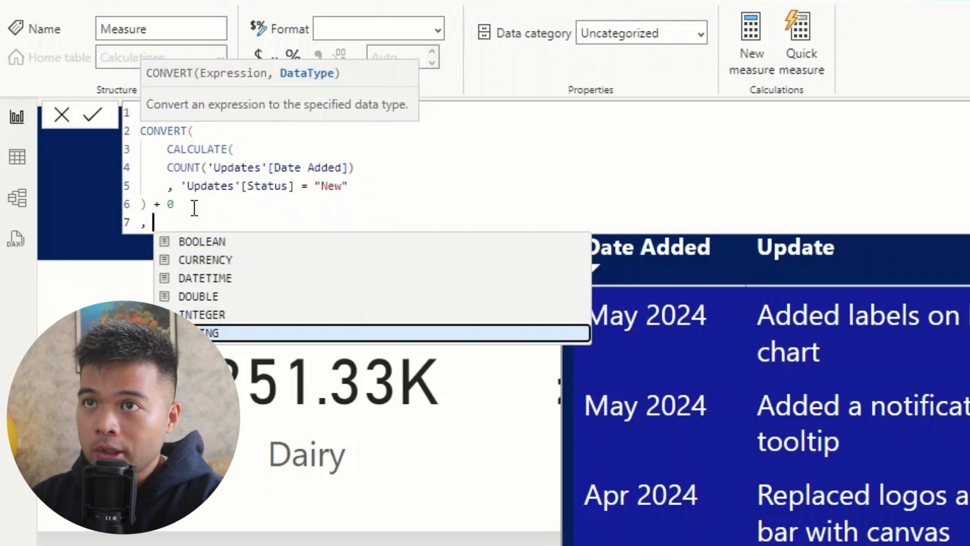
key(Up)
key(Down)
key(Tab)
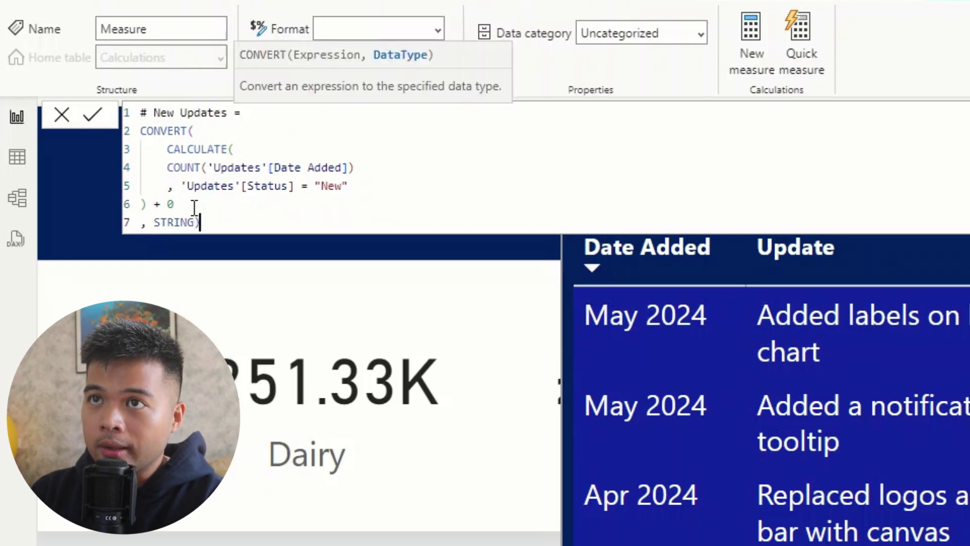
text())
key(Return)
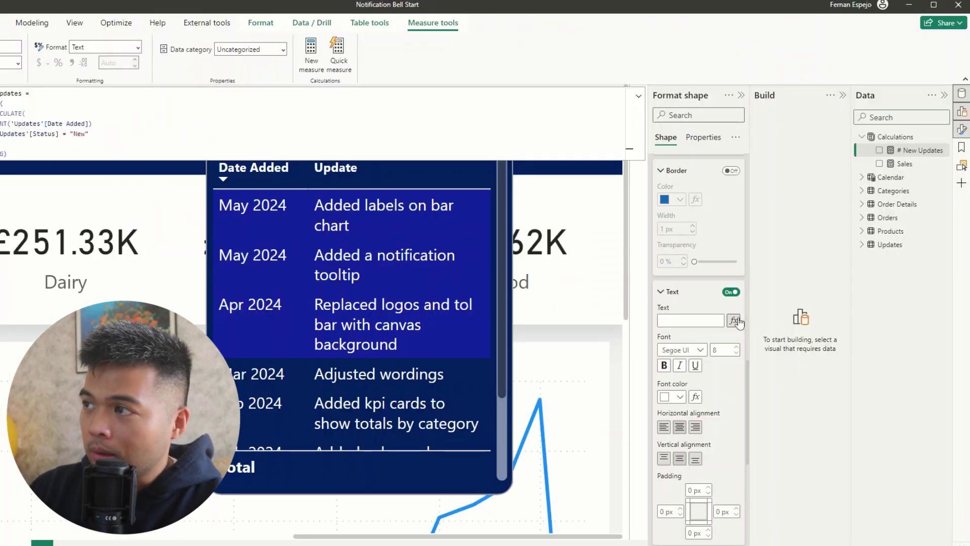
Step: Set the badge text to the # New Updates field value so it reads 3
click(734, 320)
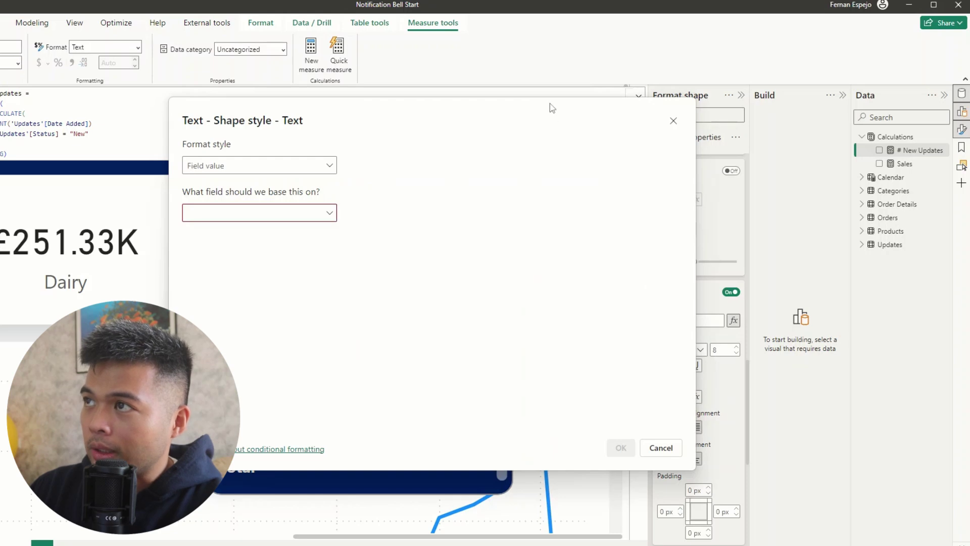
click(279, 213)
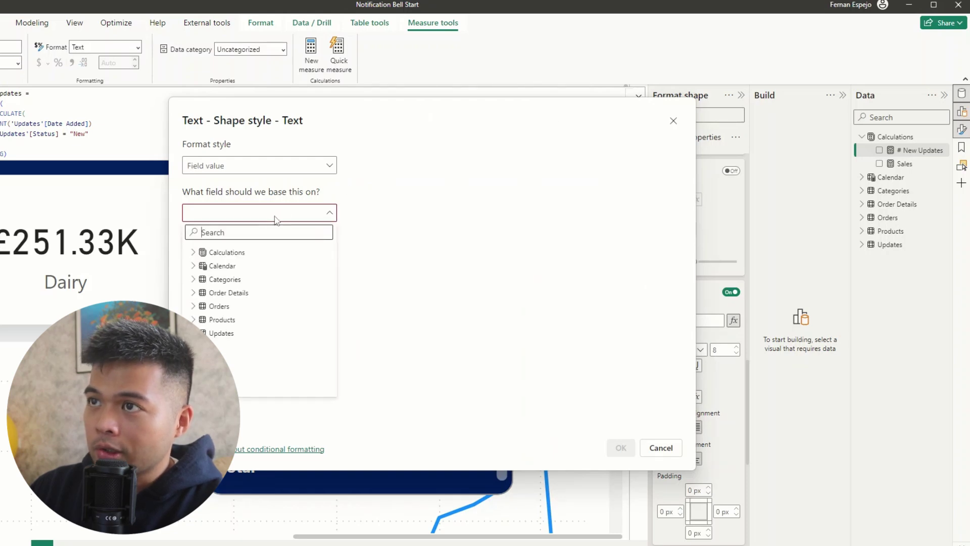
click(193, 252)
click(241, 266)
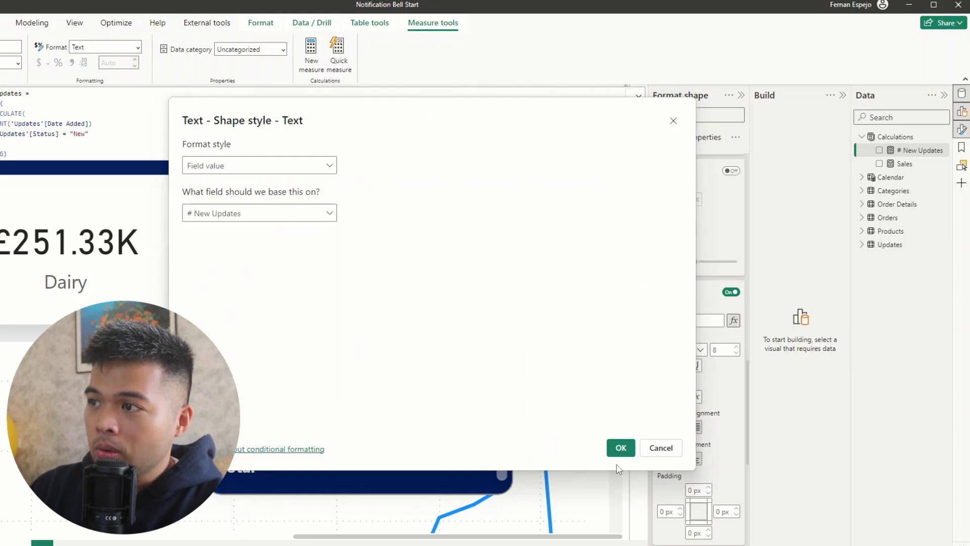
click(621, 447)
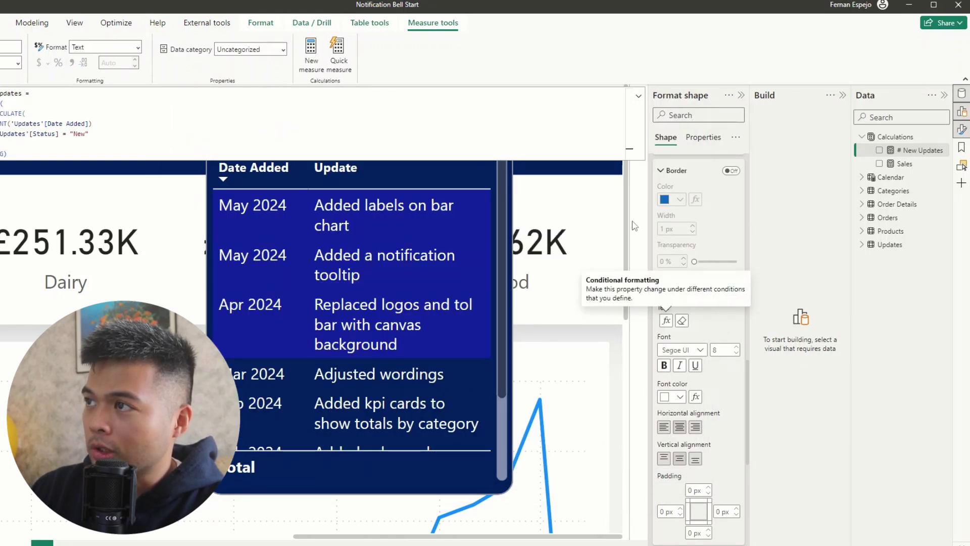
click(591, 332)
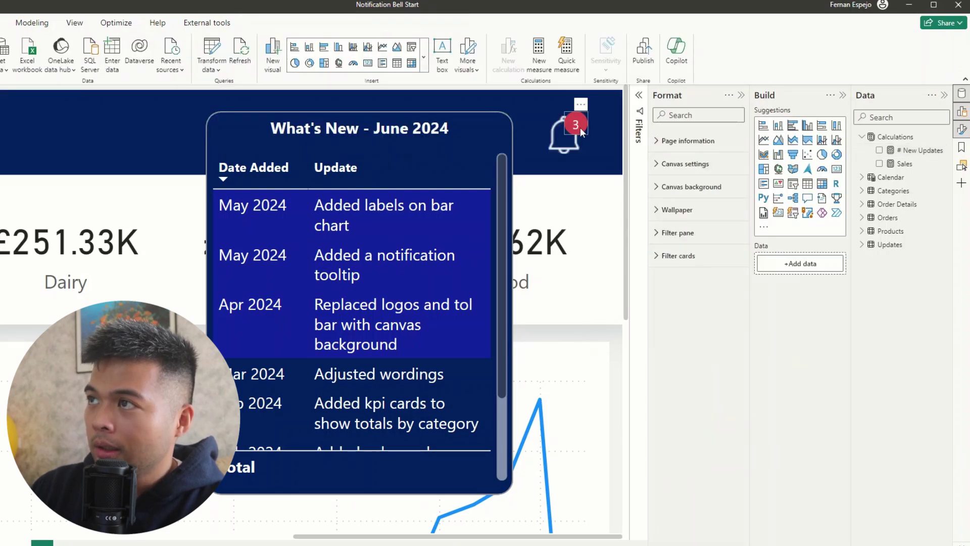
click(580, 128)
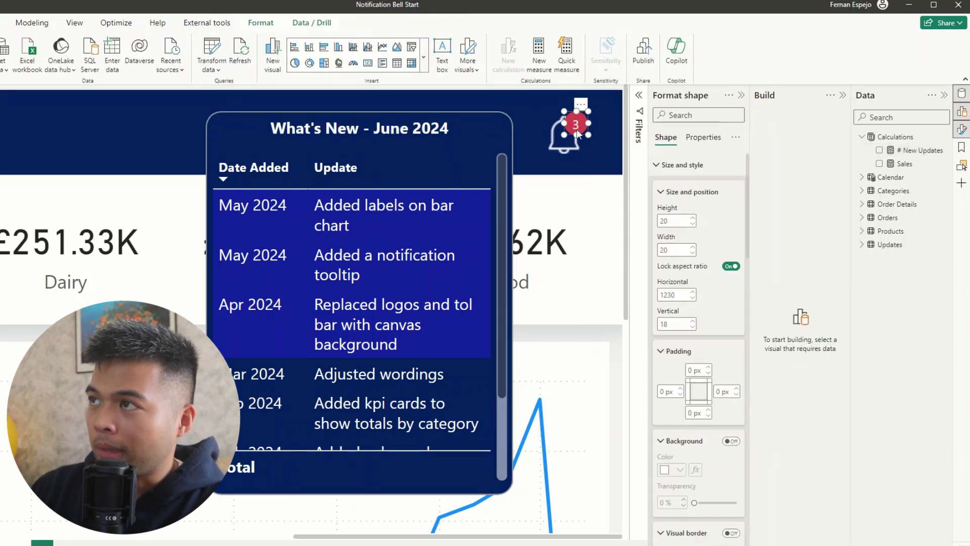
click(590, 334)
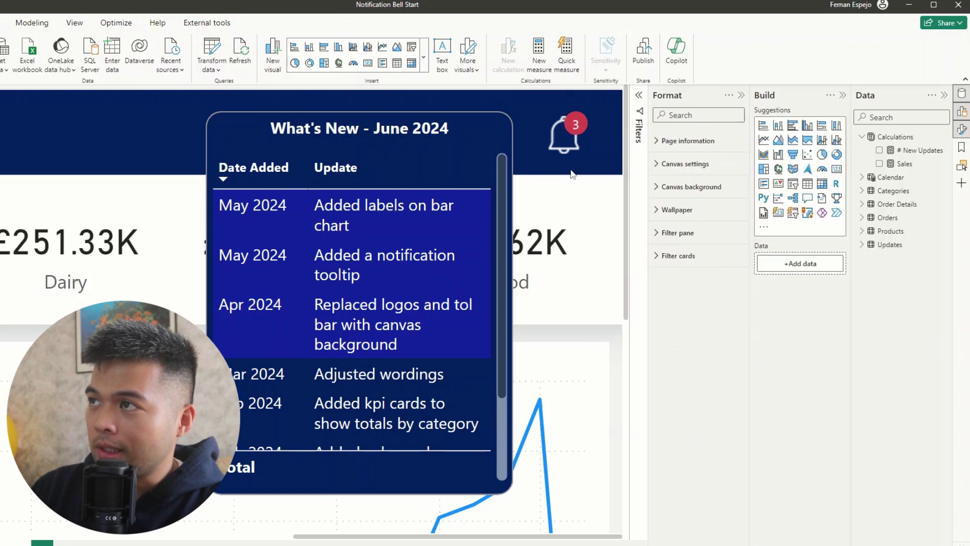
click(581, 130)
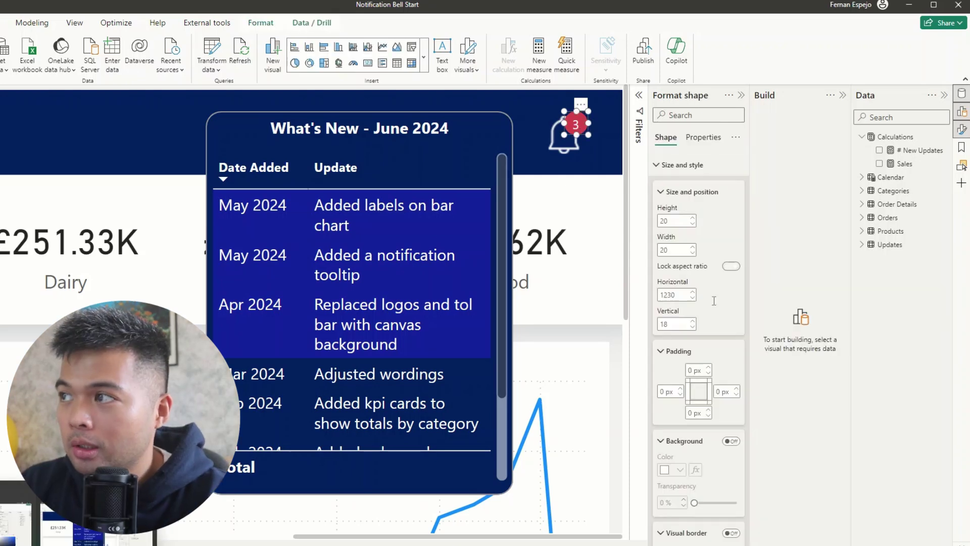
scroll(724, 344, down, 10)
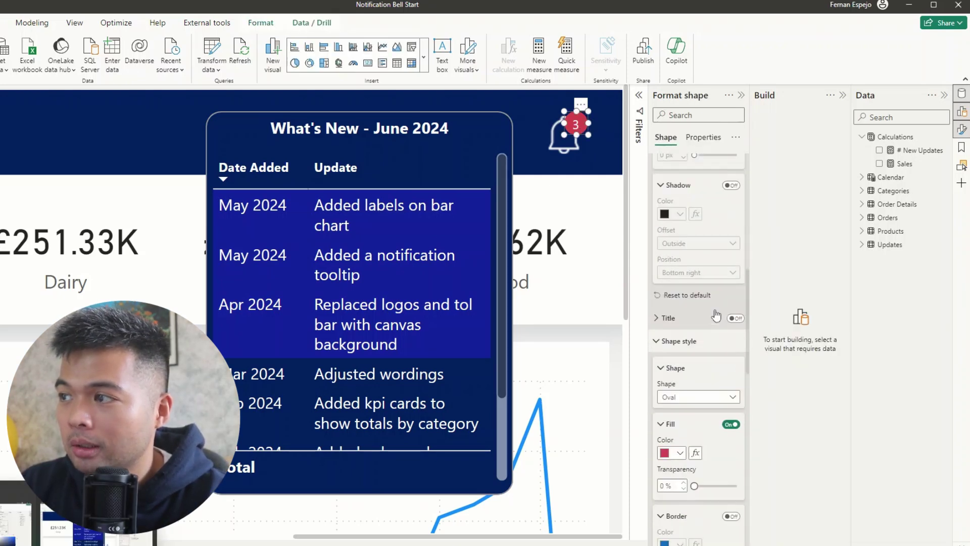
scroll(708, 399, down, 1)
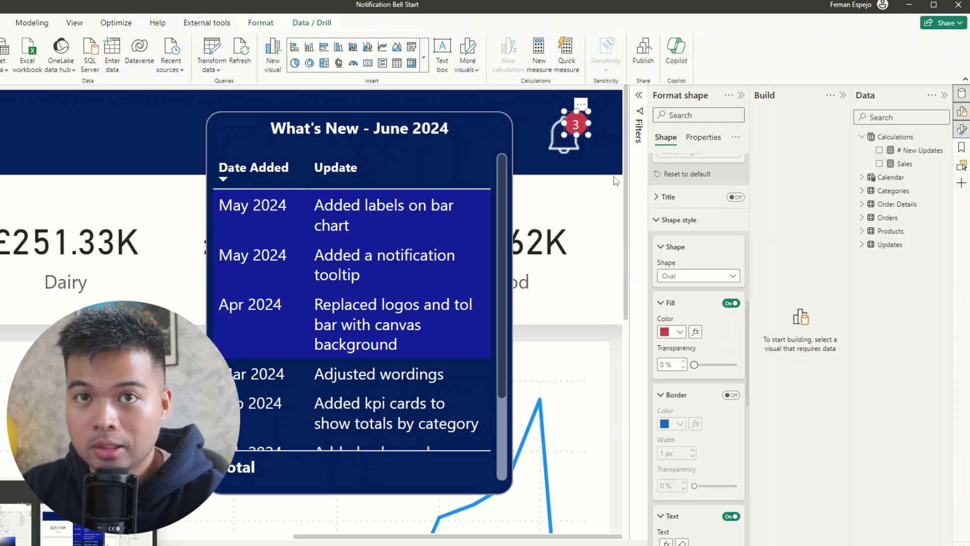
Step: Duplicate the bell button and place the copy left of the What's New table
click(600, 199)
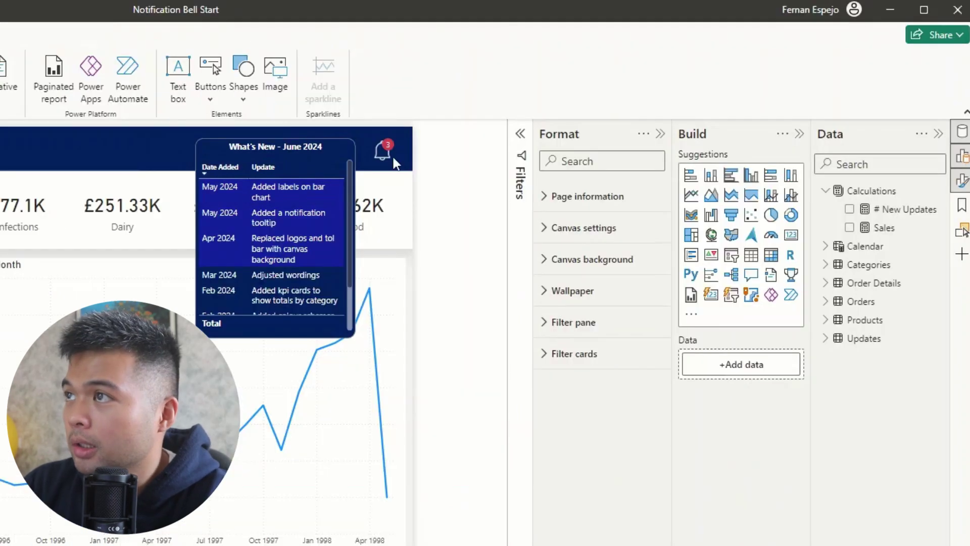
click(566, 147)
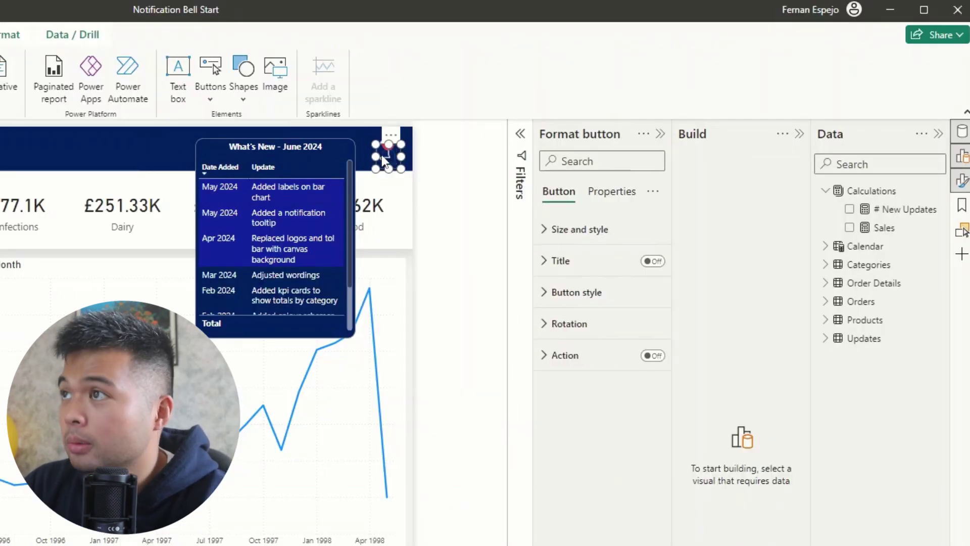
drag(384, 160, 167, 156)
Step: Replace the copy's bell.png icon with bell clicked.png and fine-tune its position
click(548, 295)
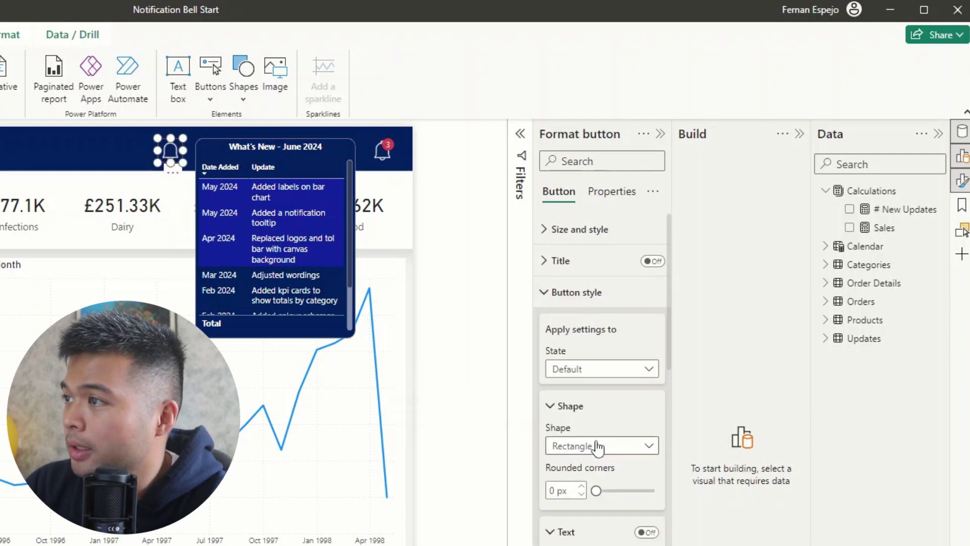
scroll(599, 469, down, 10)
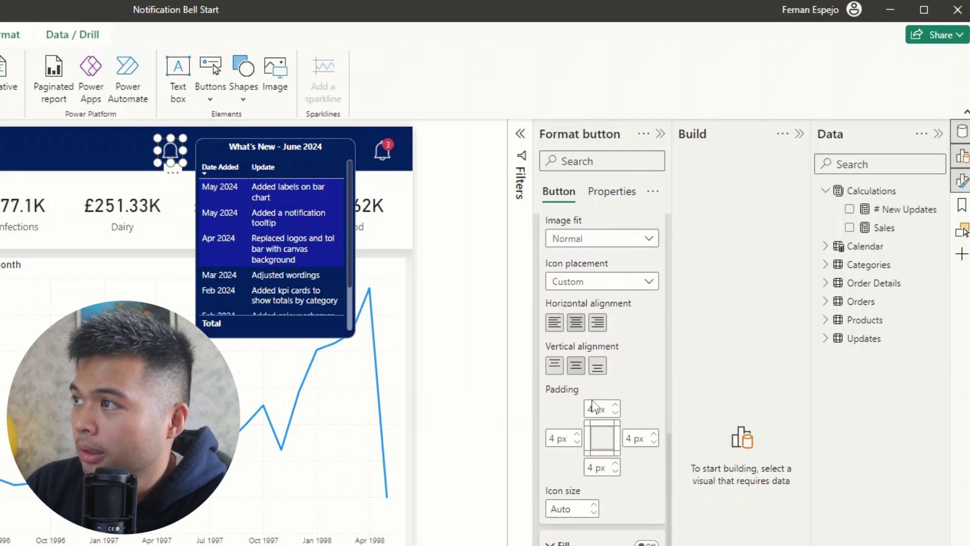
scroll(652, 353, up, 3)
click(651, 350)
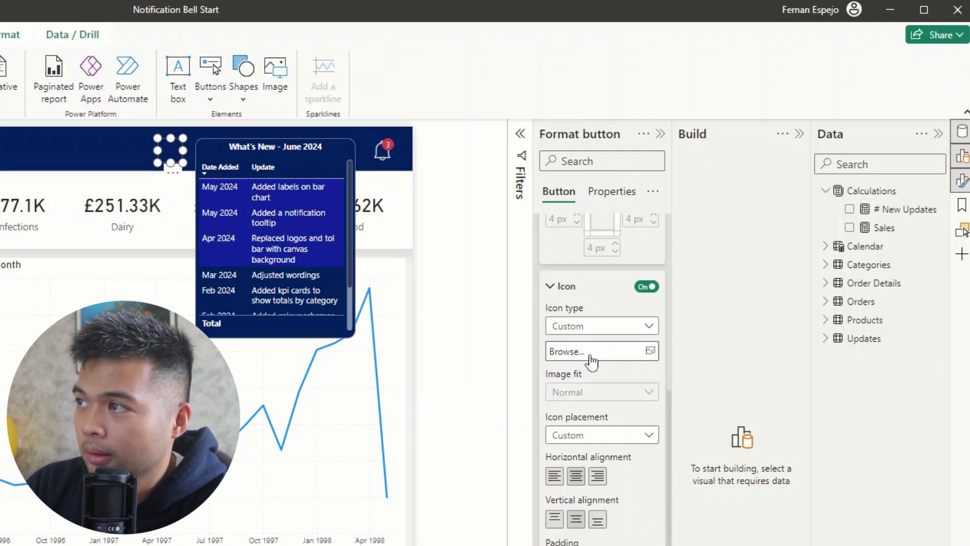
click(587, 353)
double_click(17, 131)
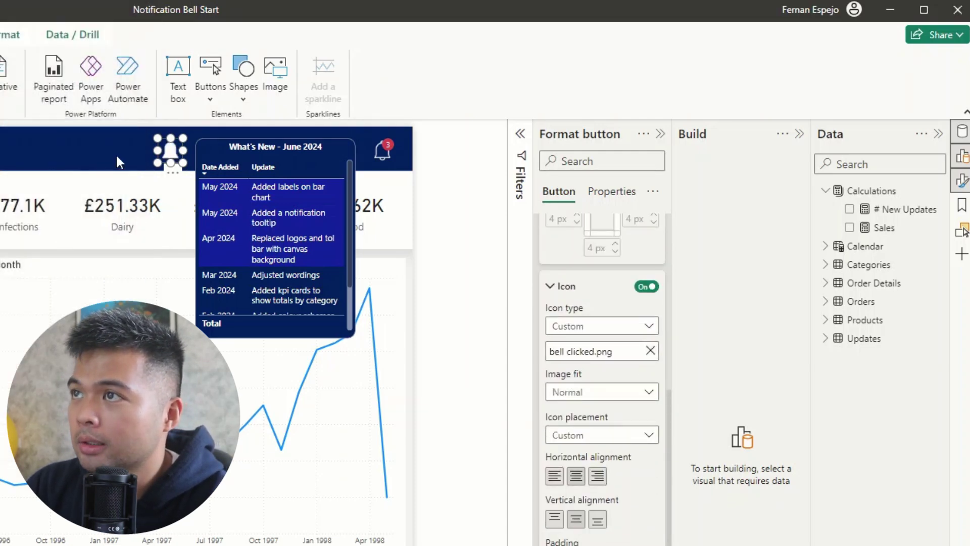
drag(327, 157, 156, 152)
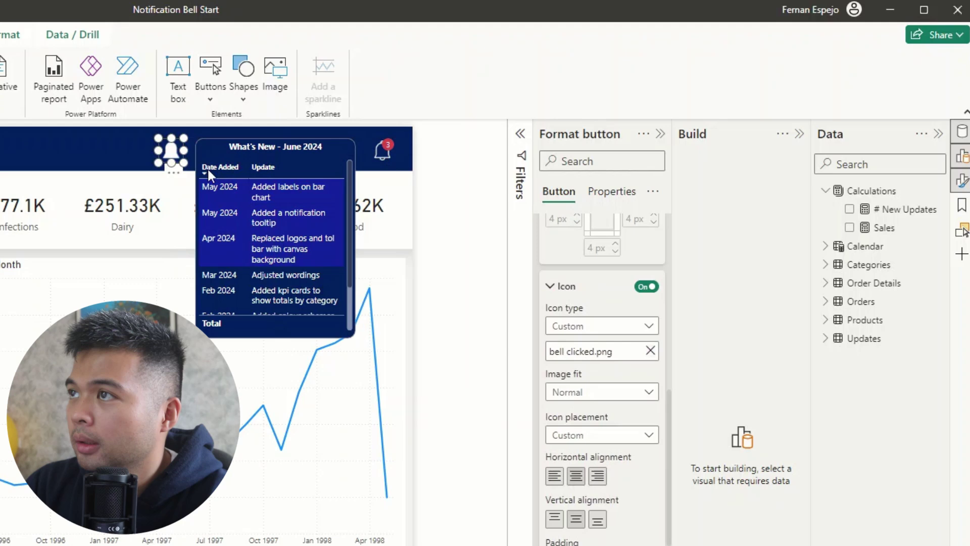
Step: Open the Selection pane and rename the top Button layer to 'Button Clicked'
click(660, 134)
click(961, 230)
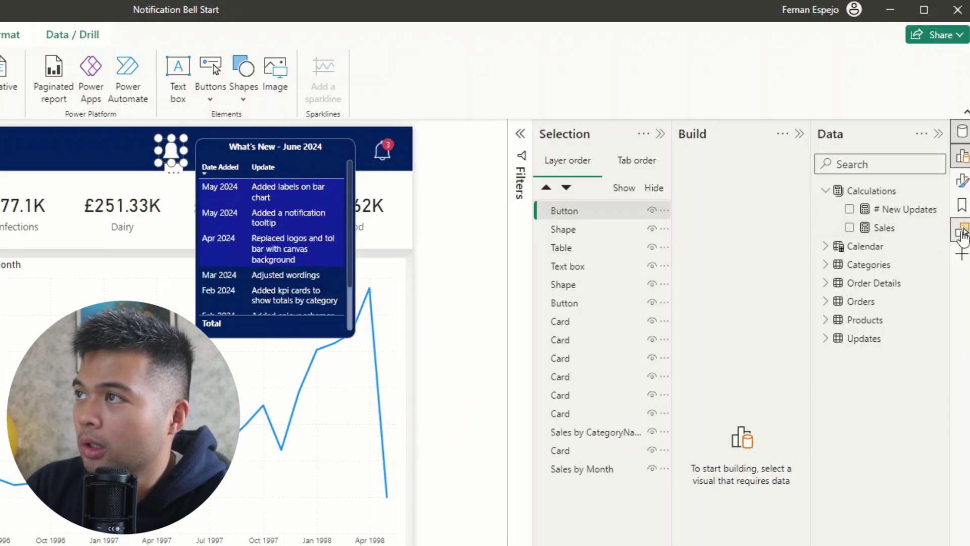
click(799, 135)
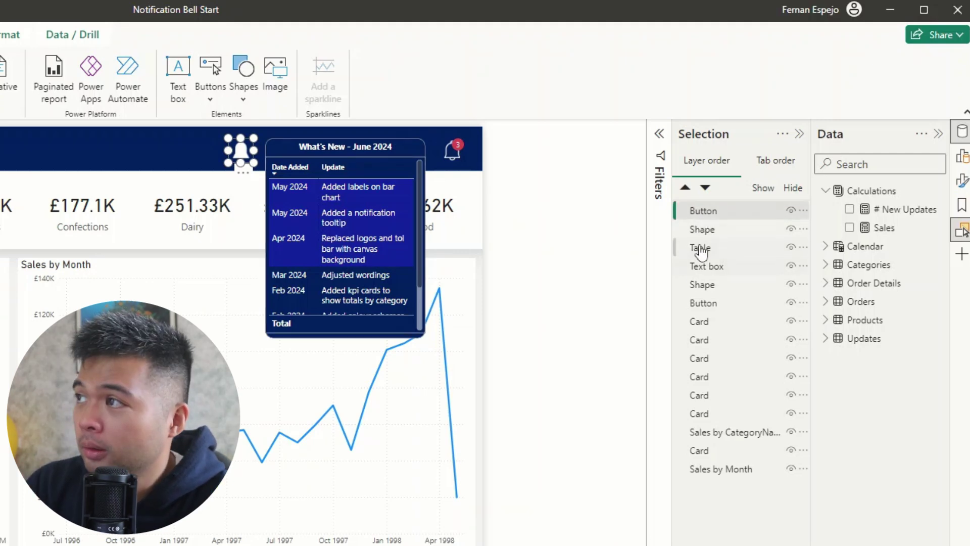
click(712, 227)
click(706, 211)
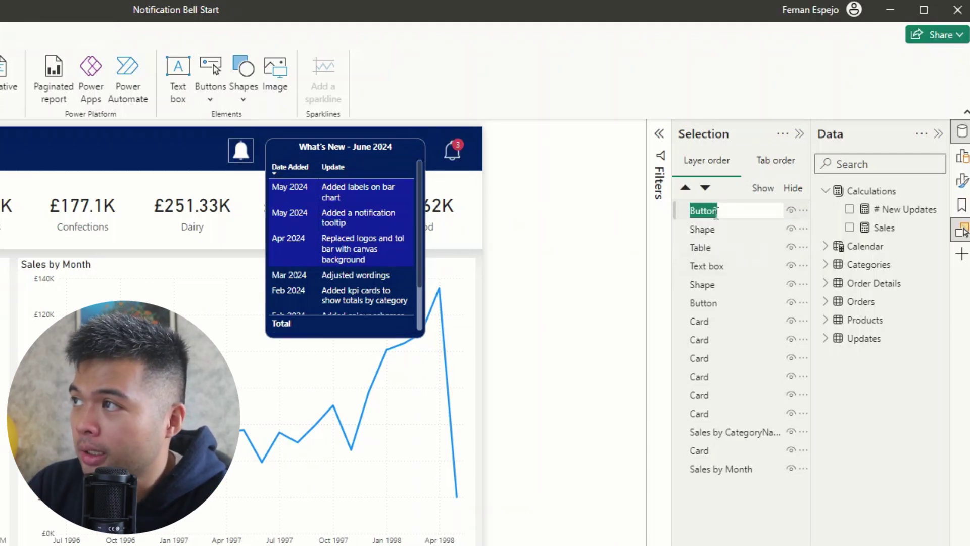
double_click(723, 211)
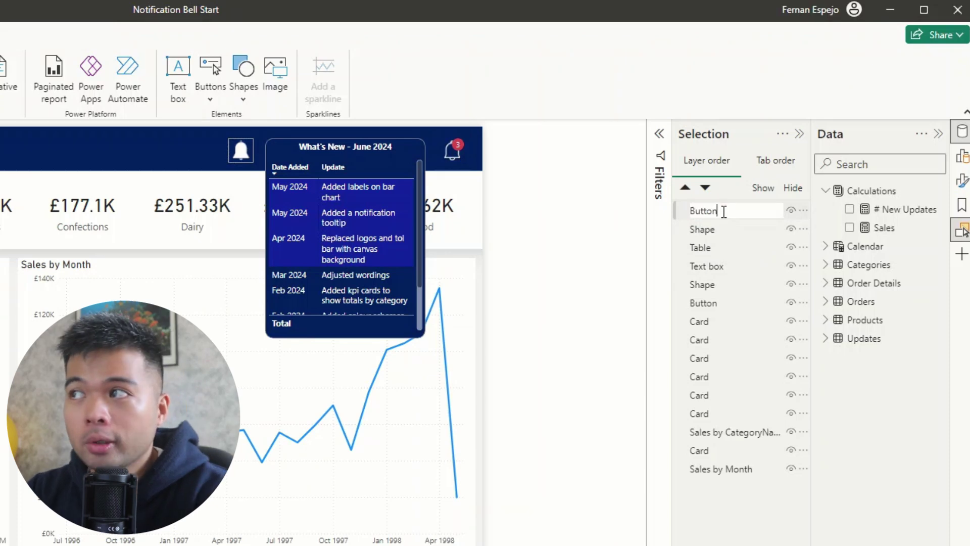
text(Clicked)
click(717, 230)
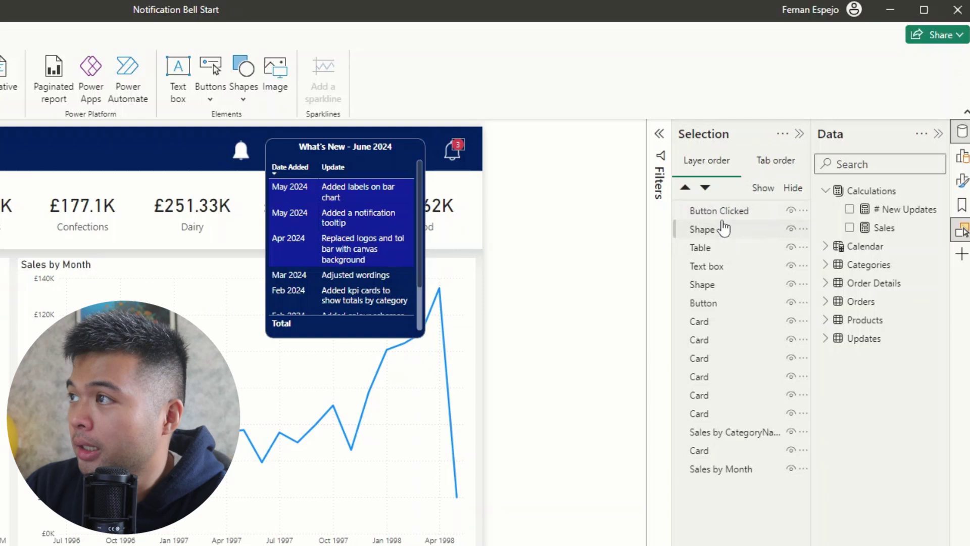
Step: Group the badge Shape with the other Button layer and name the group 'Bell'
drag(719, 304, 726, 234)
ctrl+click(726, 250)
right_click(726, 253)
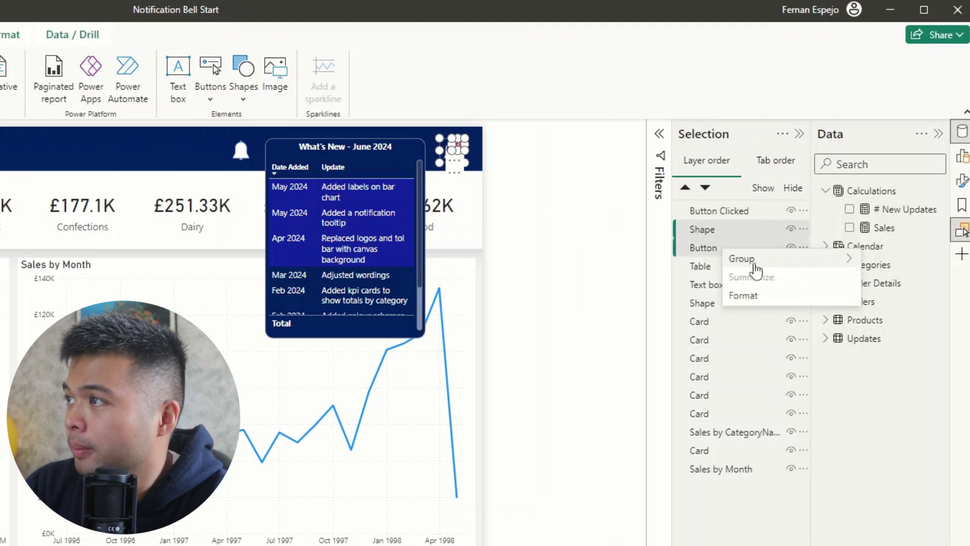
mouse_move(741, 259)
click(601, 259)
double_click(712, 210)
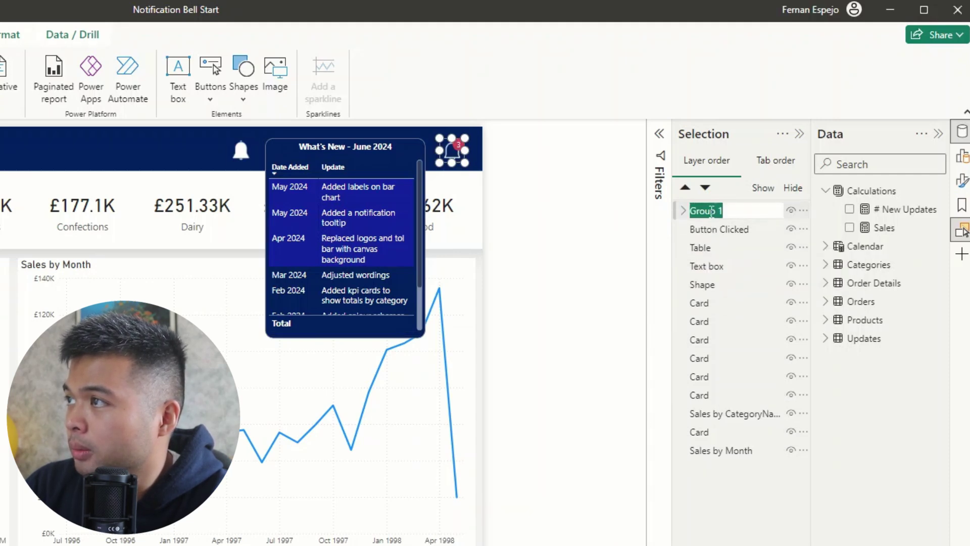
text(But)
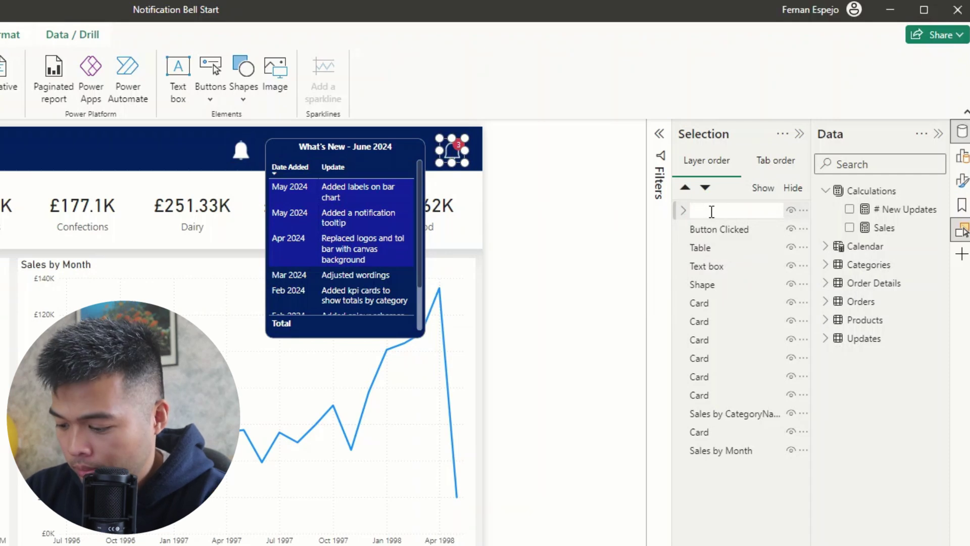
text(l)
key(Return)
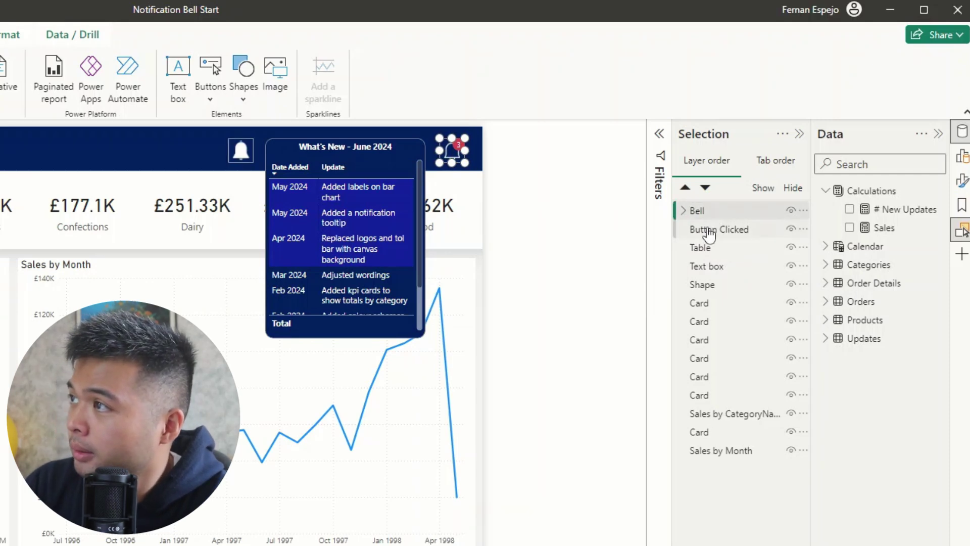
Step: Rename the 'Button Clicked' layer to 'Bell Clicked'
double_click(700, 229)
key(Escape)
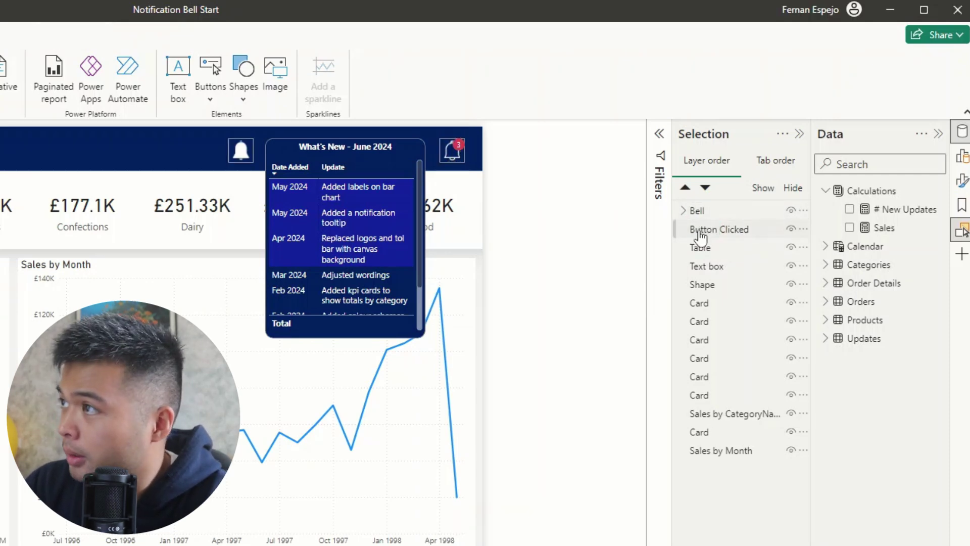
double_click(700, 233)
key(Escape)
double_click(701, 233)
key(ctrl+Left)
double_click(701, 231)
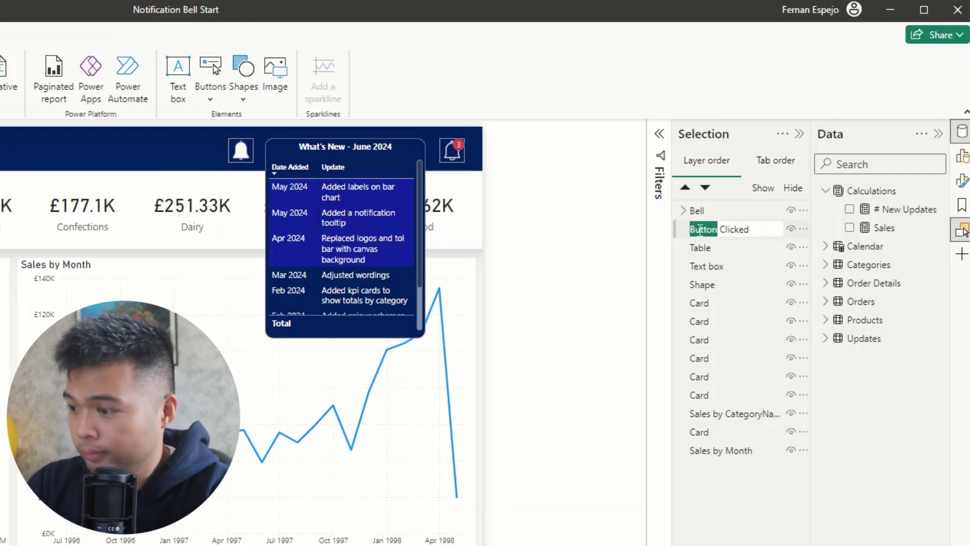
text(Bell)
key(Return)
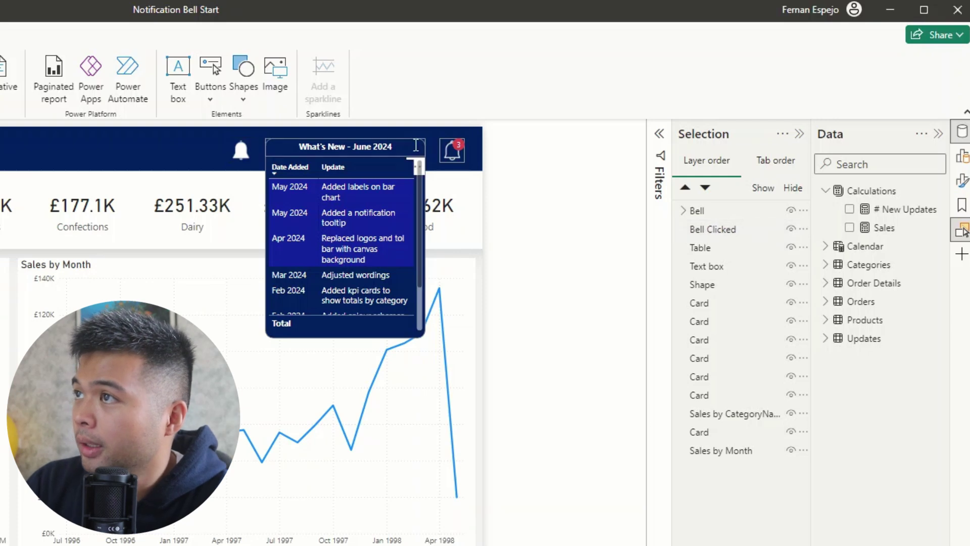
Step: Group the What's New table and its title text box as 'Notification Box'
click(722, 247)
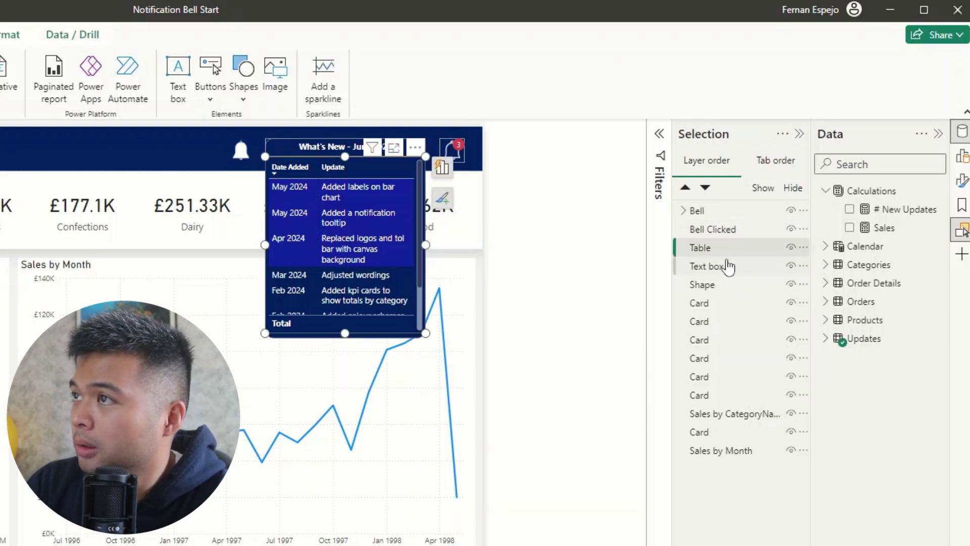
ctrl+click(728, 265)
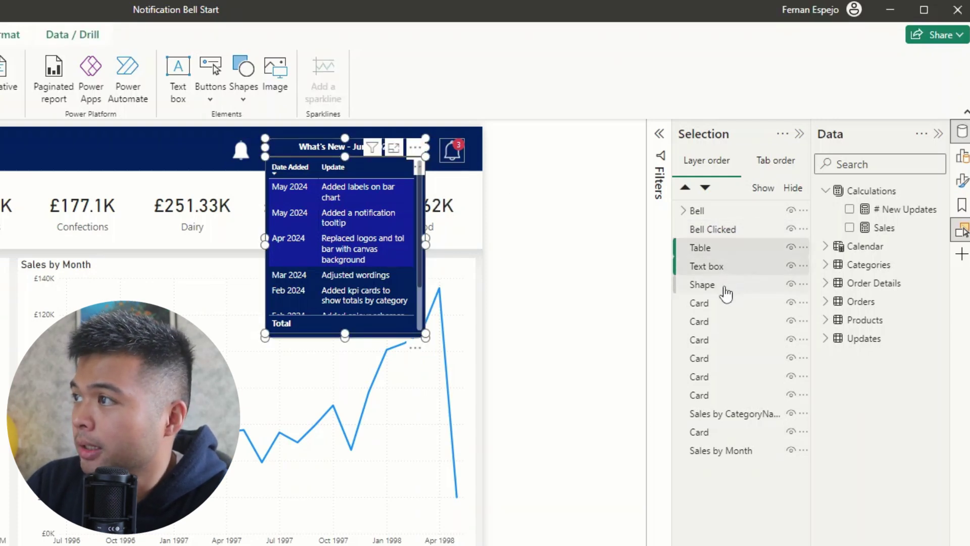
right_click(720, 248)
mouse_move(809, 262)
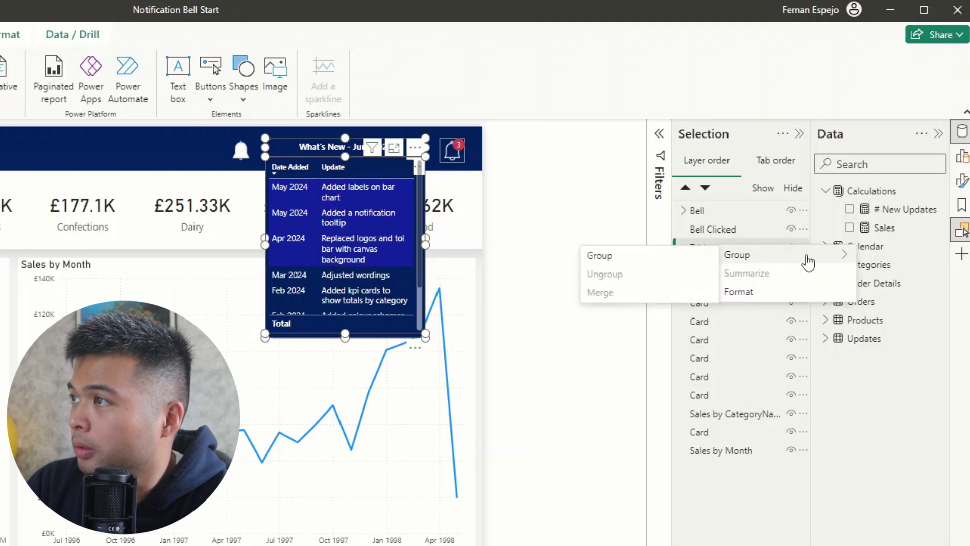
click(600, 255)
double_click(713, 211)
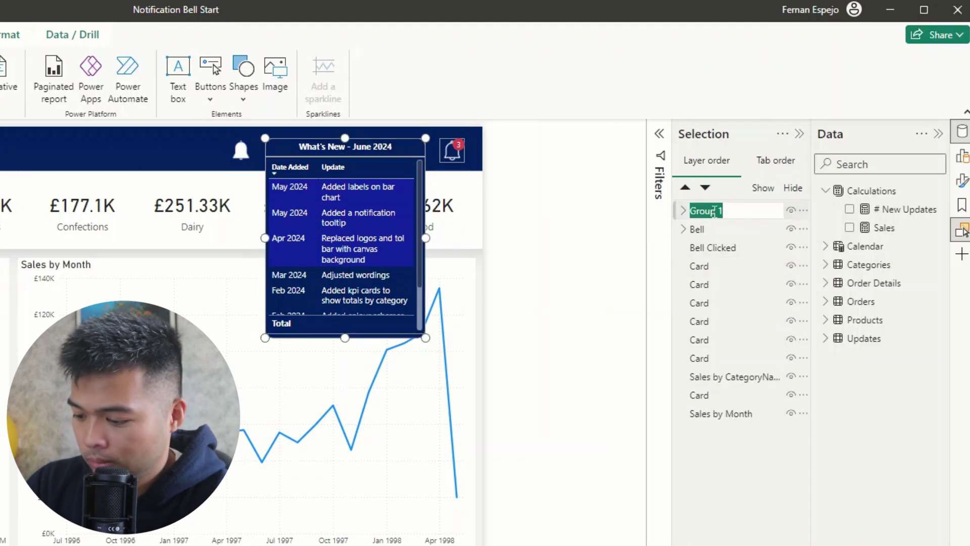
text(Notification Box)
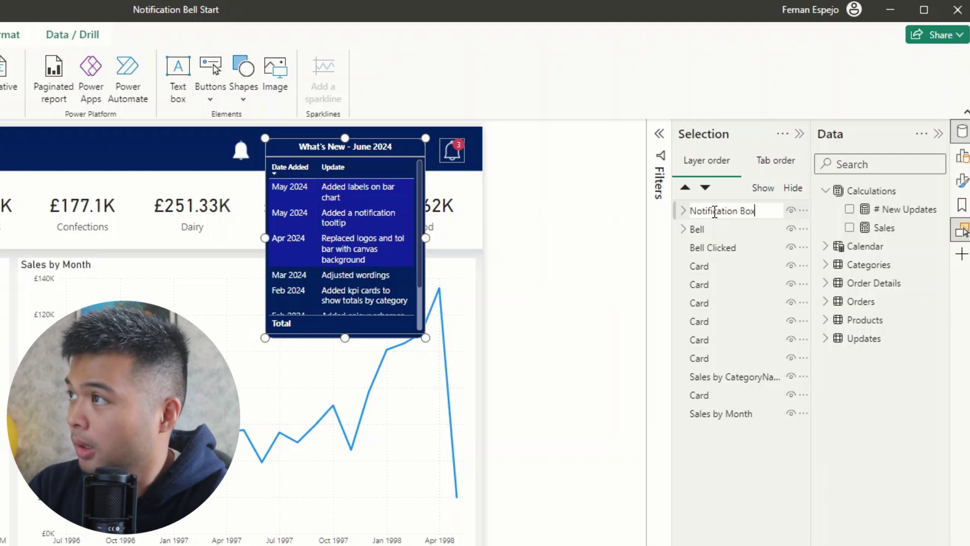
key(Return)
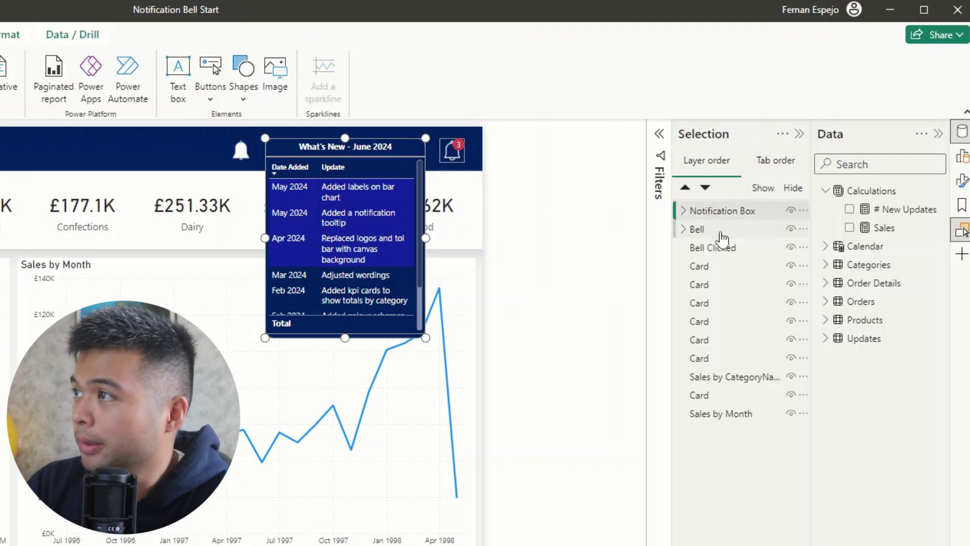
click(723, 233)
click(730, 249)
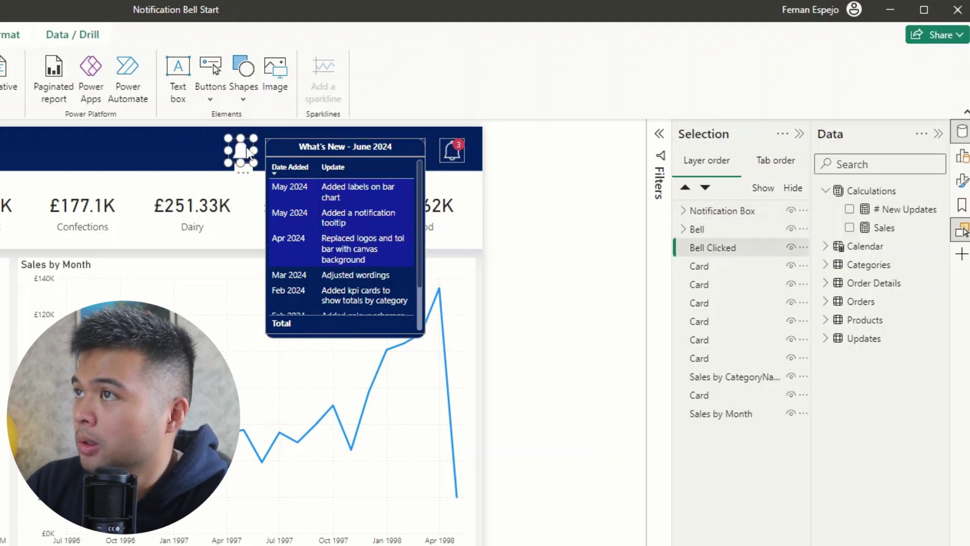
Step: Move the Bell Clicked icon over the badged bell and hide the Bell layer
drag(244, 155, 456, 150)
scroll(531, 180, up, 2)
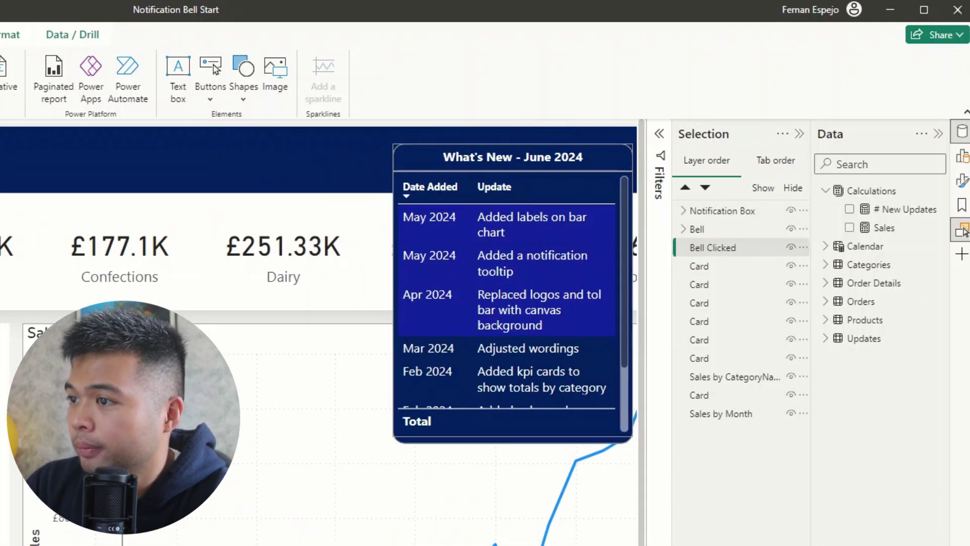
scroll(566, 202, right, 2)
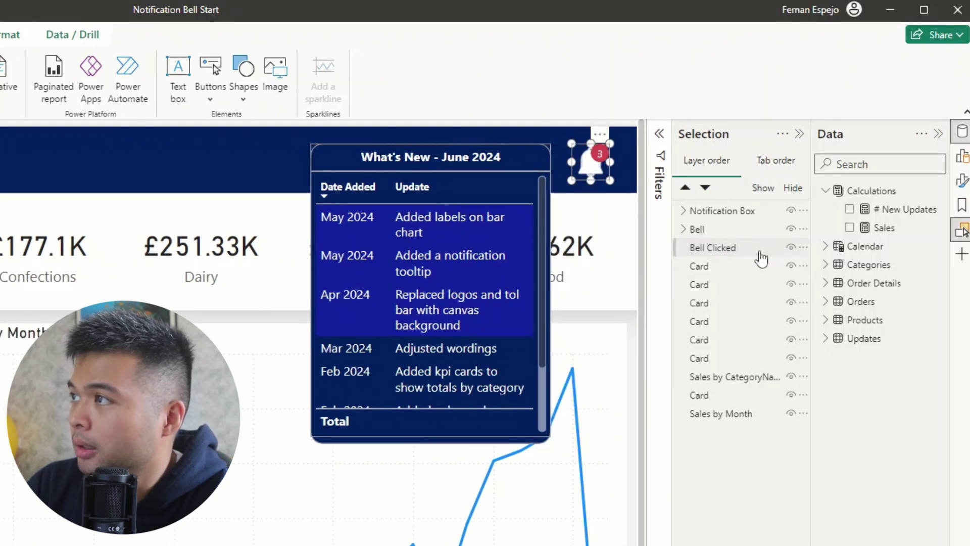
click(792, 248)
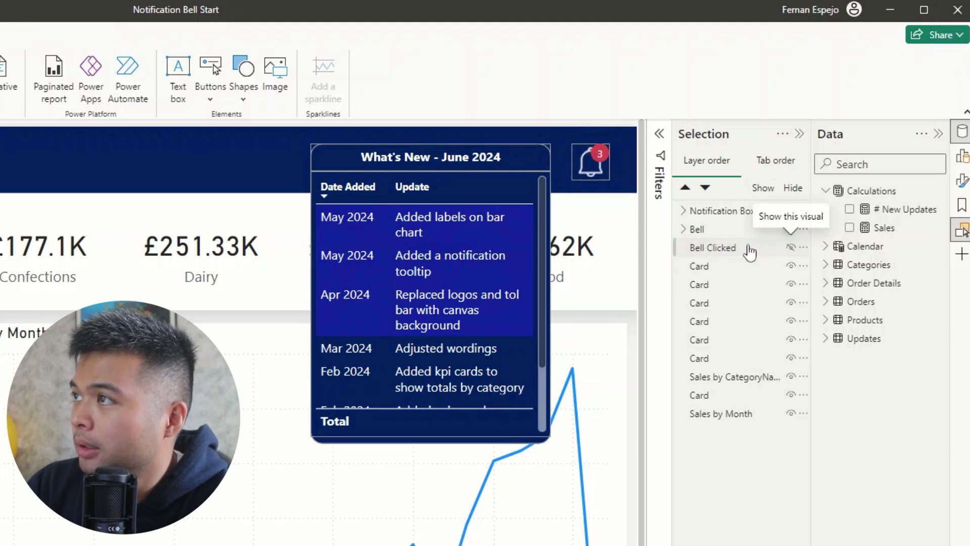
click(791, 247)
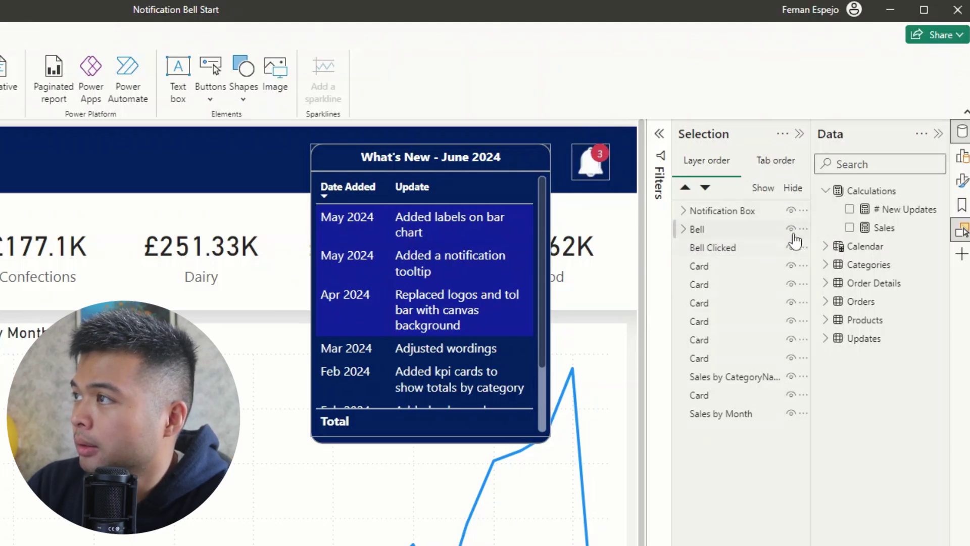
click(792, 229)
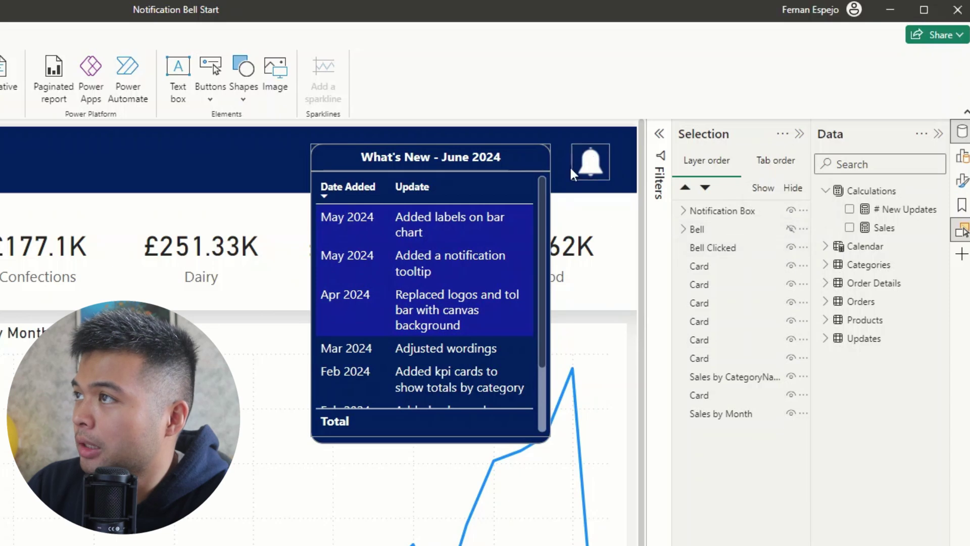
Step: Select the Notification Box, Bell and Bell Clicked layers together
click(703, 211)
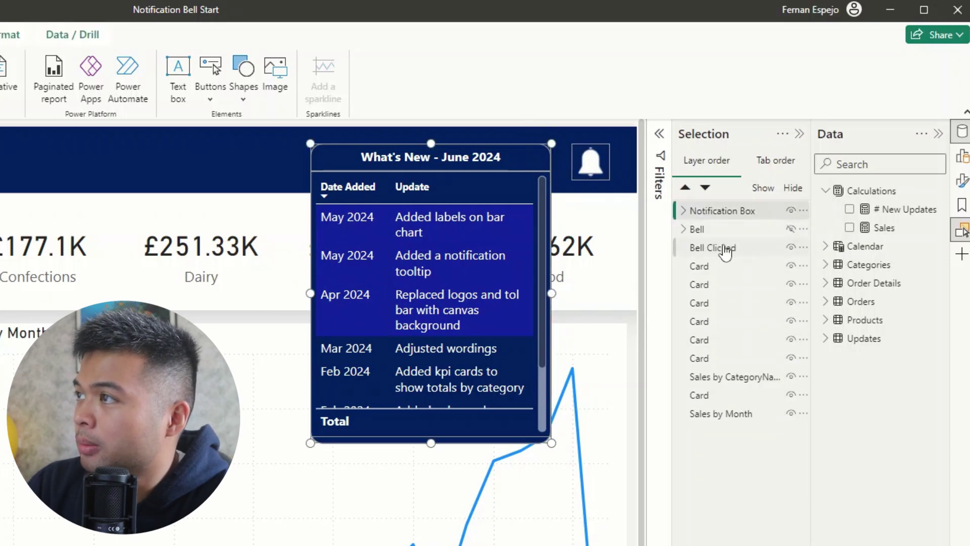
ctrl+click(718, 235)
ctrl+click(722, 250)
Step: Add a new bookmark in the Bookmarks pane and name it 'clicked'
click(961, 206)
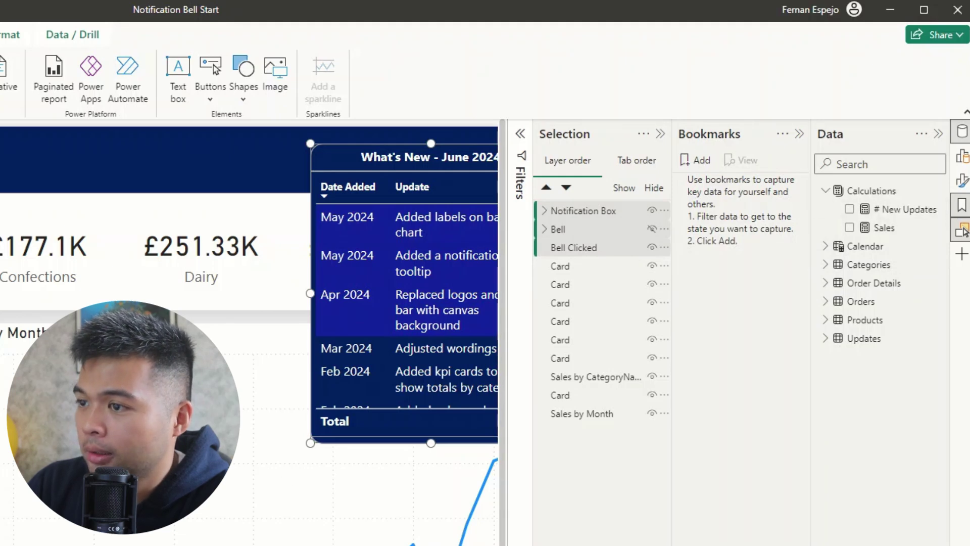
scroll(303, 303, right, 3)
scroll(459, 336, up, 2)
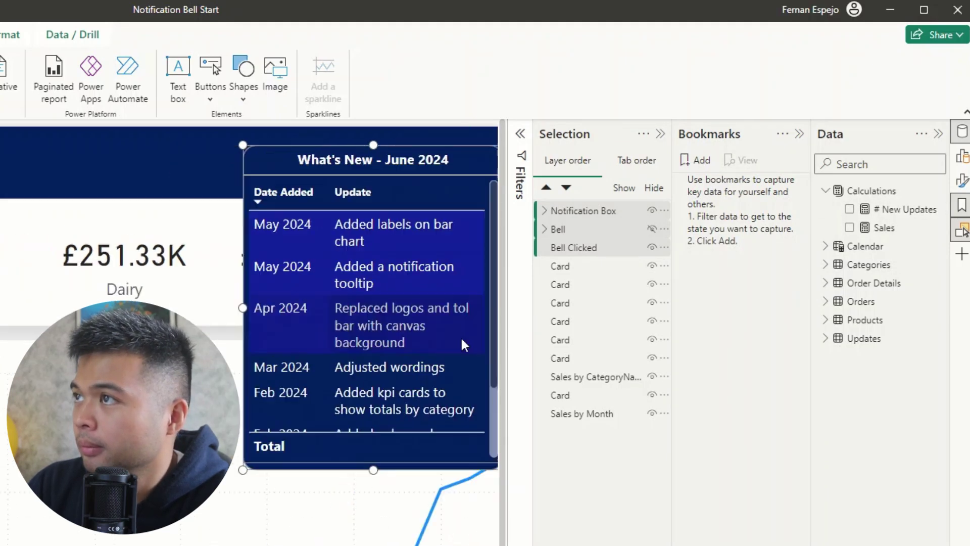
scroll(459, 335, right, 4)
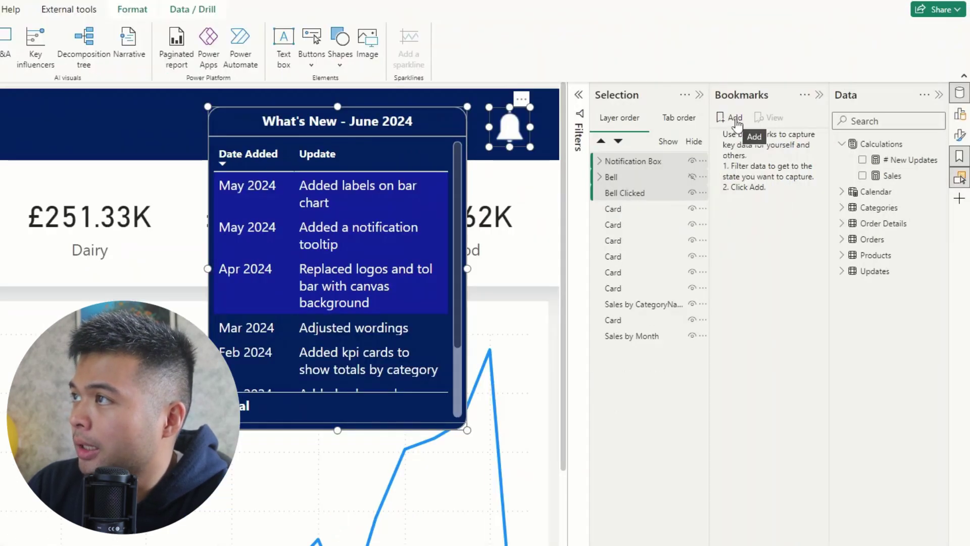
click(735, 119)
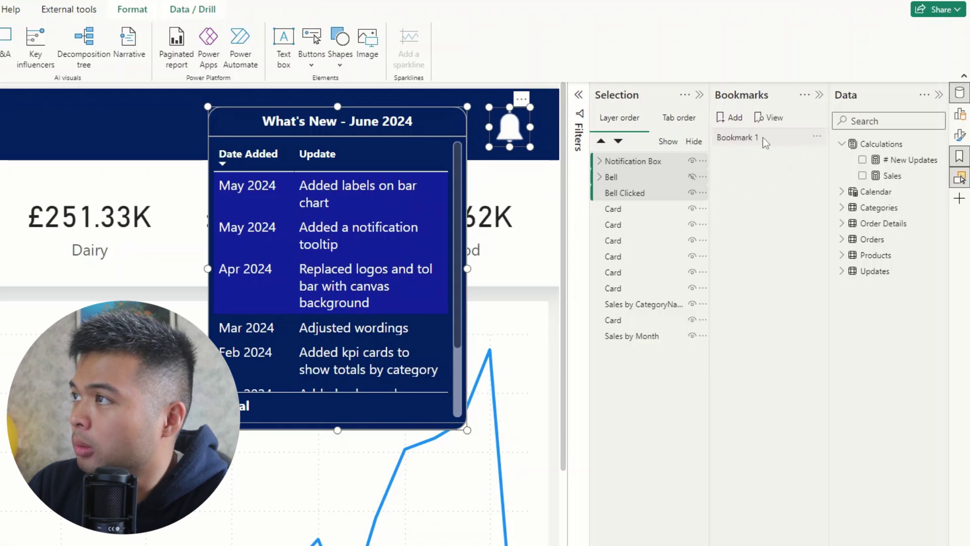
double_click(738, 138)
key(ctrl+a)
text(c)
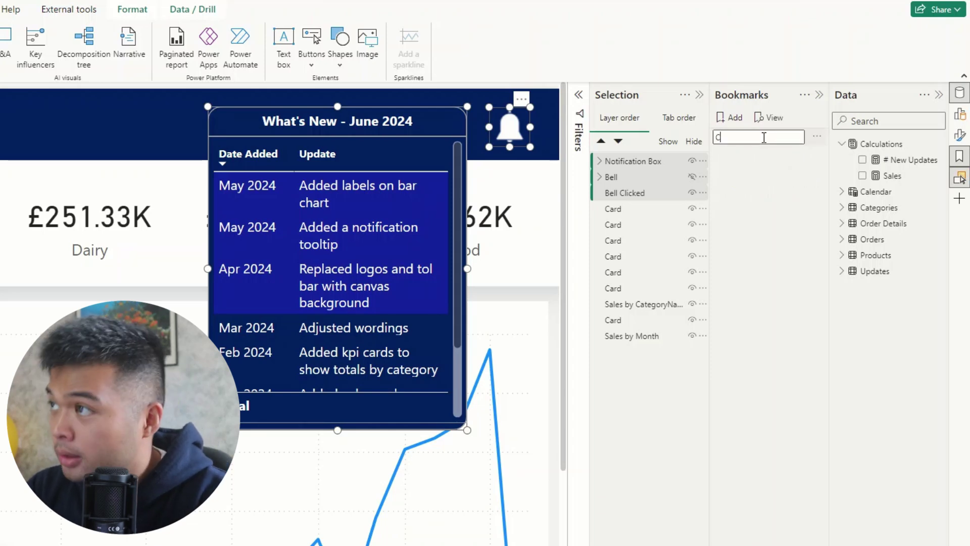
text(licked)
key(Return)
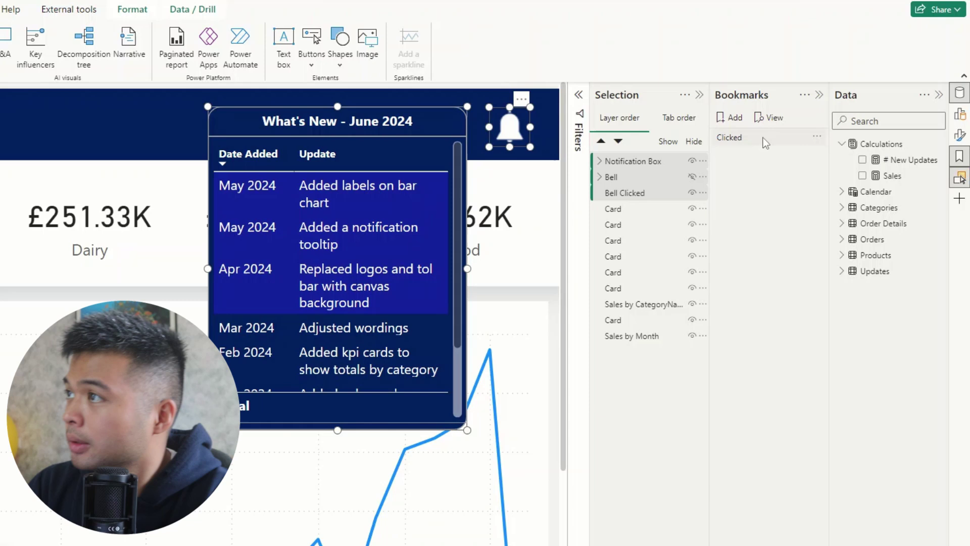
Step: Set the Clicked bookmark to apply only to selected visuals
click(818, 140)
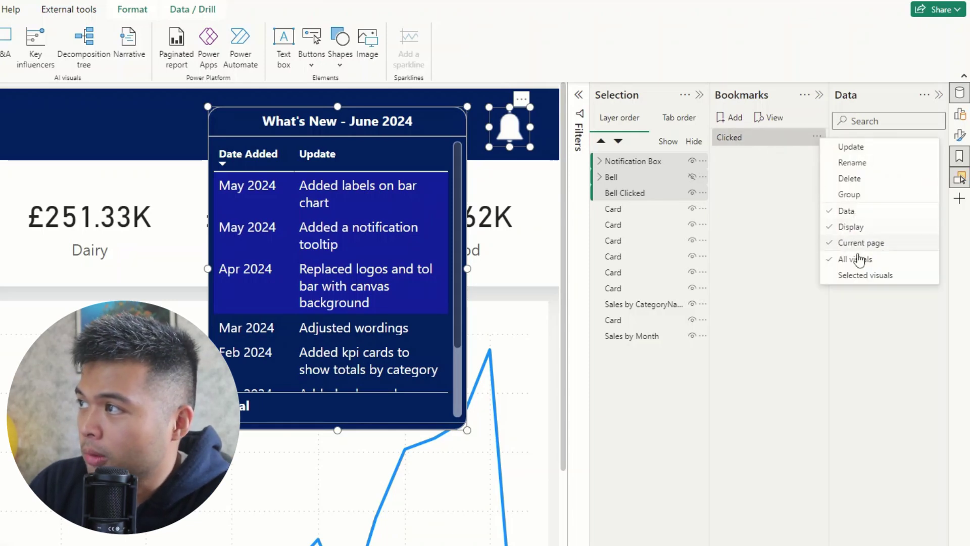
click(861, 276)
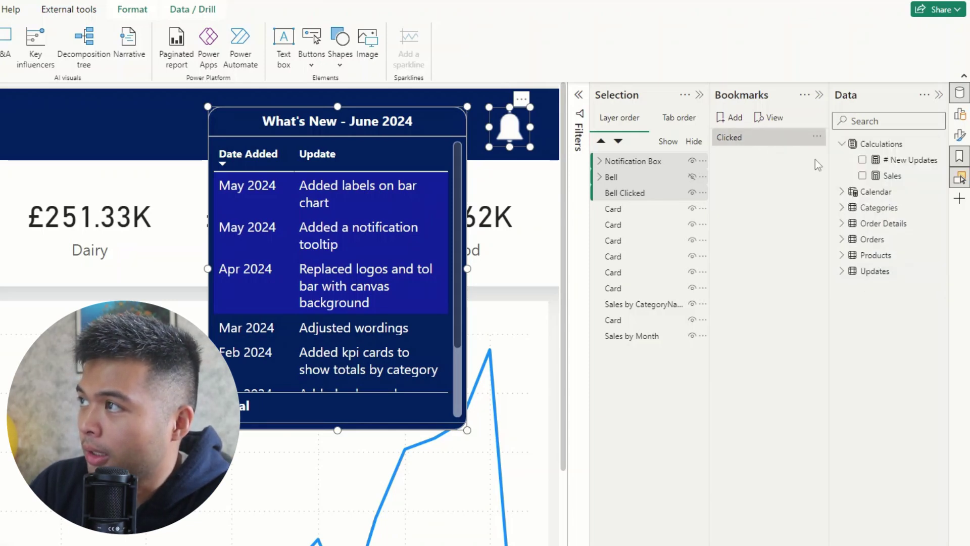
click(817, 136)
click(847, 149)
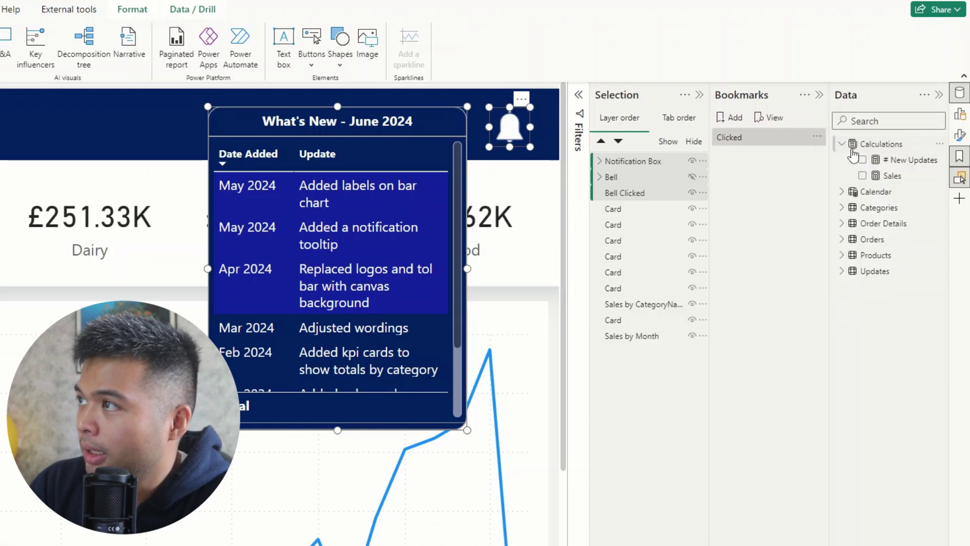
Step: Show the badged Bell, hide Bell Clicked and Notification Box, and select all three layers
click(691, 177)
click(693, 192)
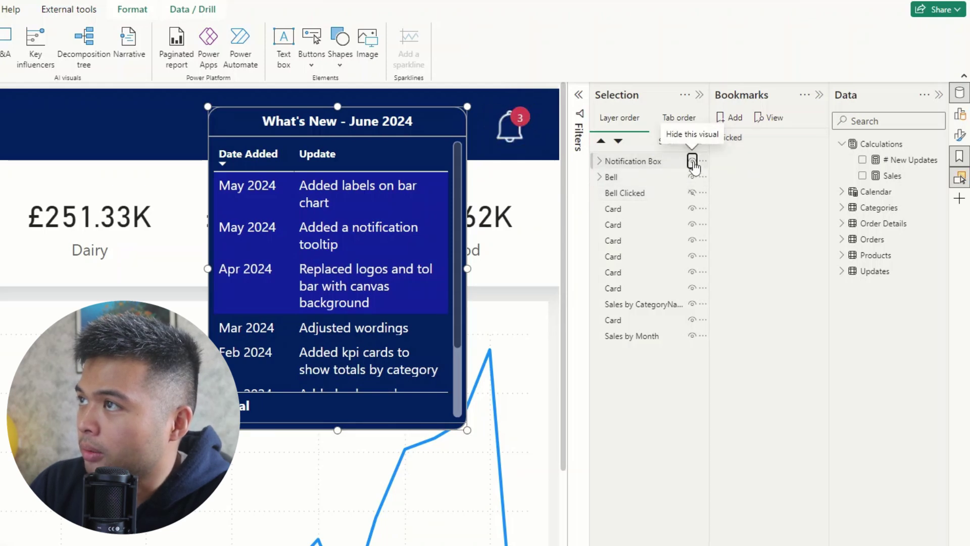
click(692, 161)
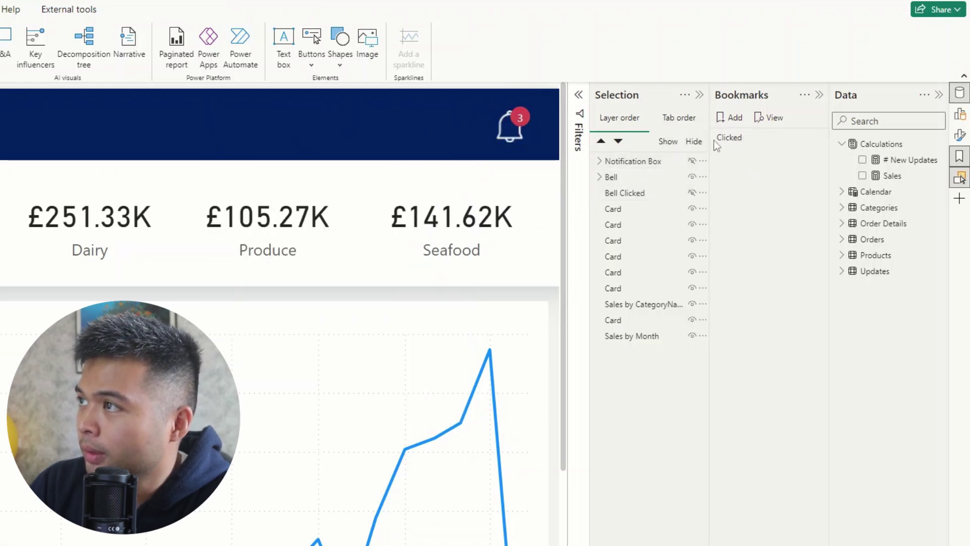
click(663, 162)
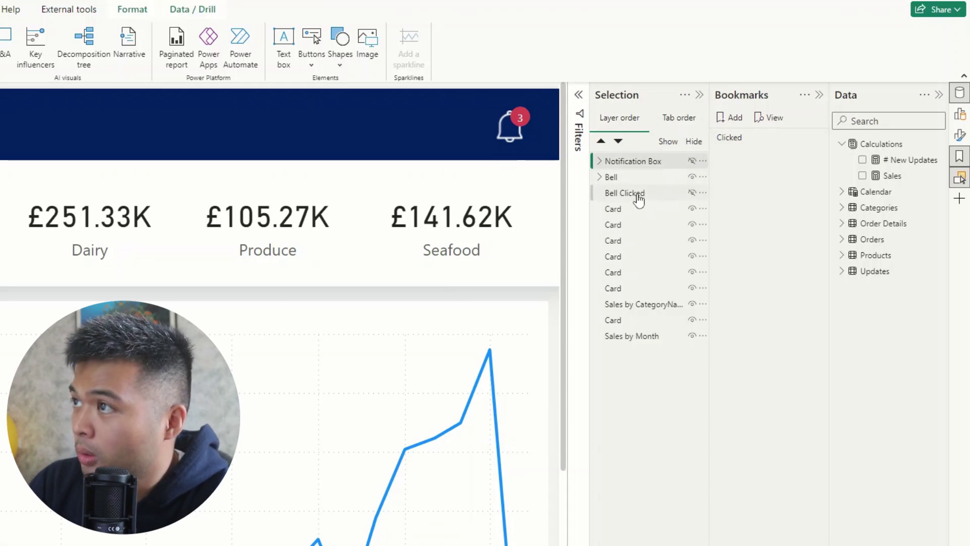
shift+click(635, 196)
Step: Add a bookmark limited to selected visuals and name it 'Default'
click(737, 120)
click(818, 153)
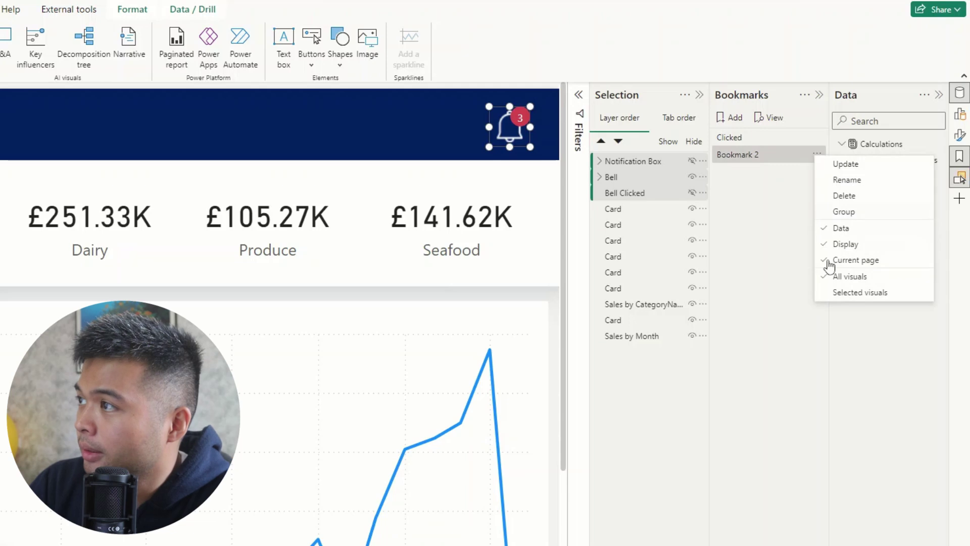
click(850, 294)
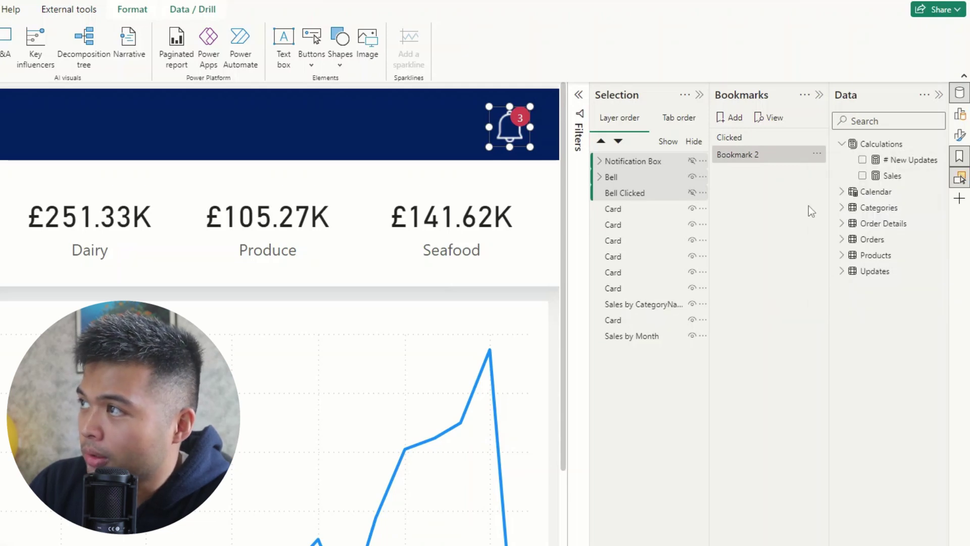
click(819, 156)
click(850, 178)
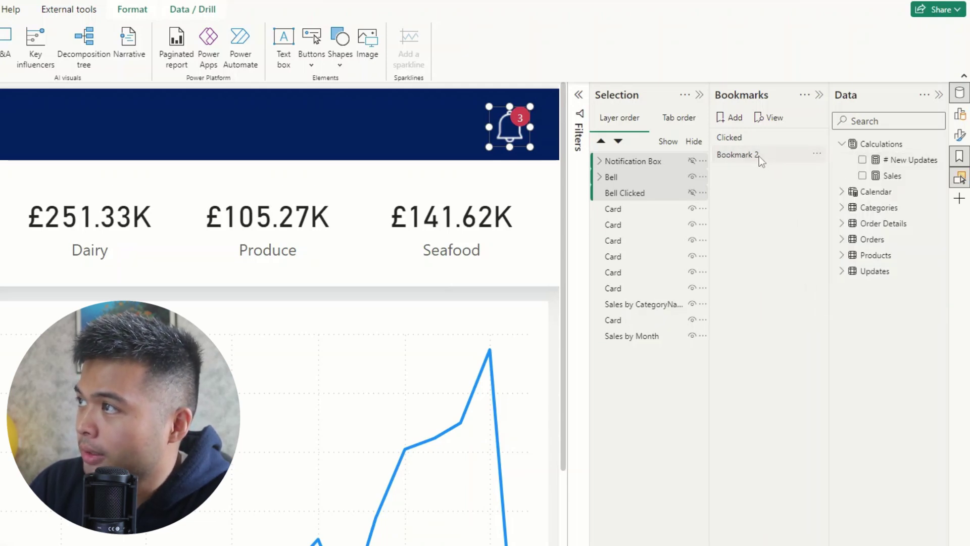
key(ctrl+a)
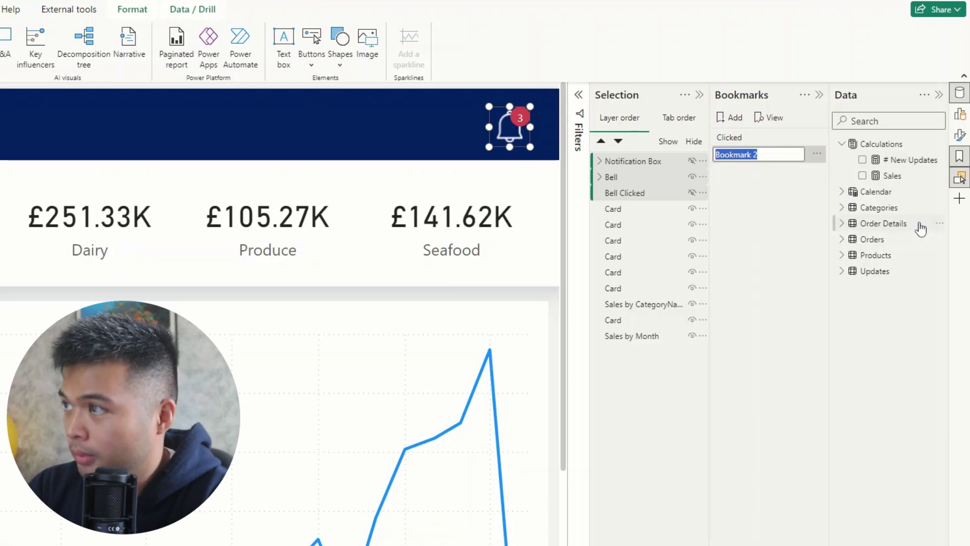
text(Default)
key(Return)
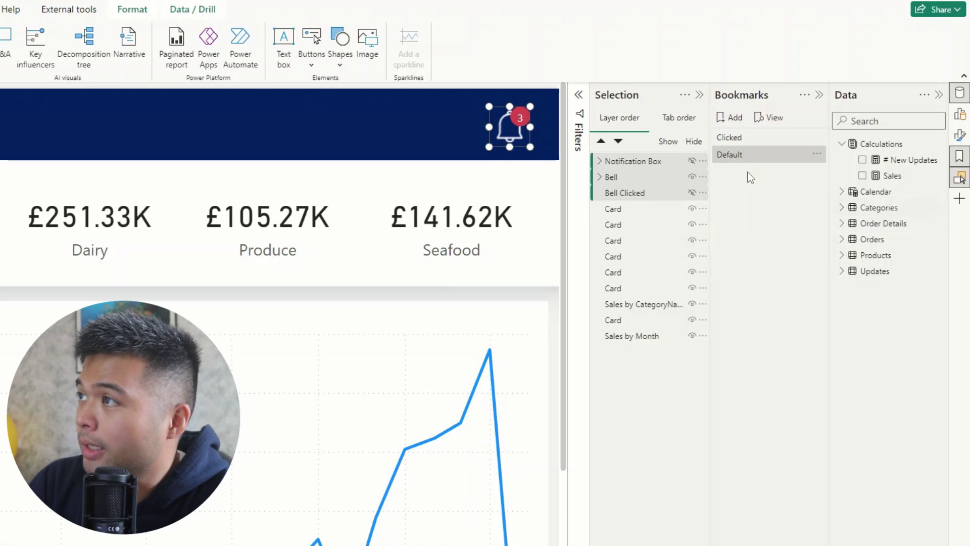
Step: Apply Clicked, unhide Notification Box, and update the Clicked bookmark with this view
click(746, 139)
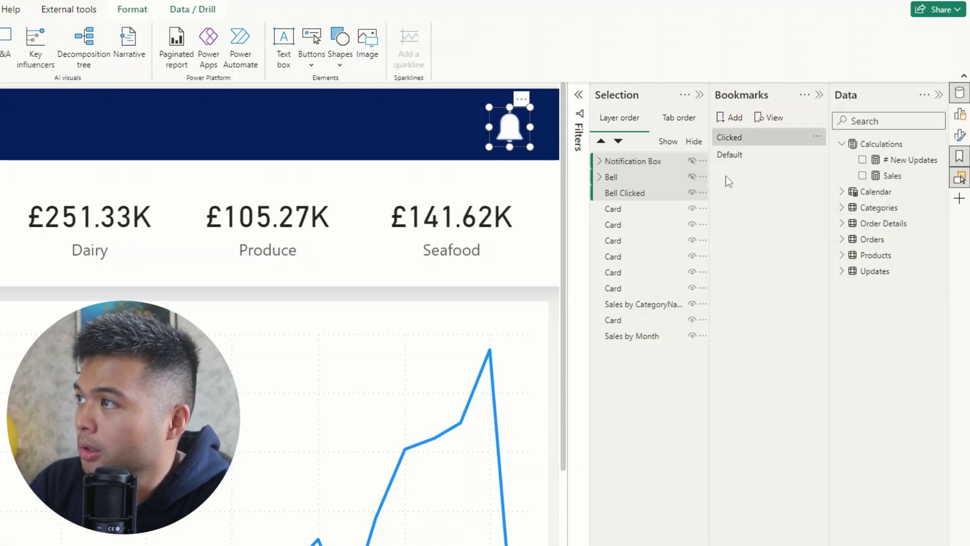
click(734, 154)
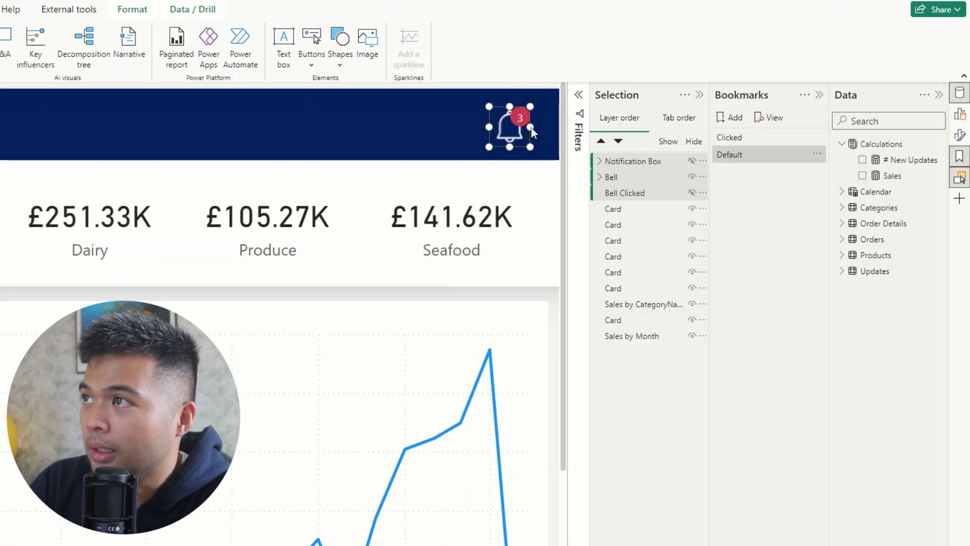
click(736, 136)
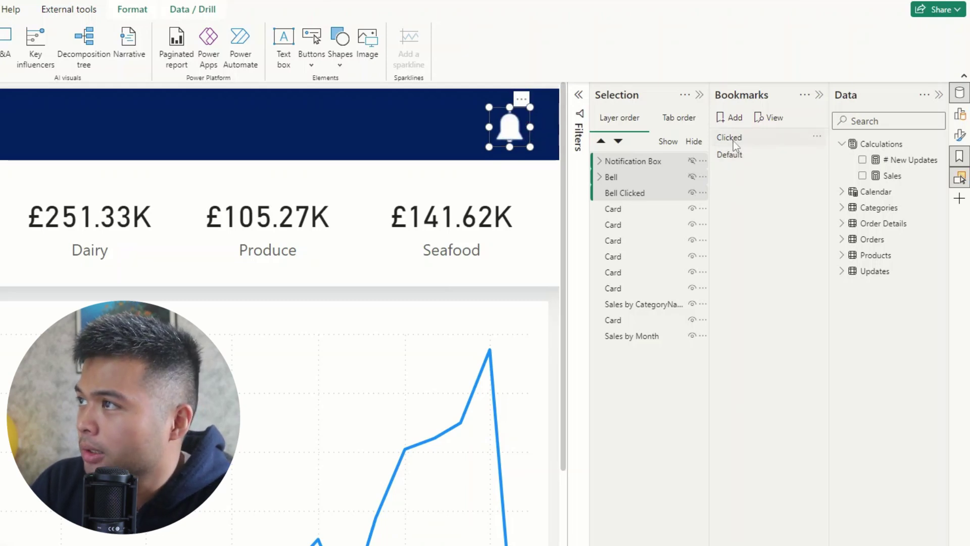
click(692, 161)
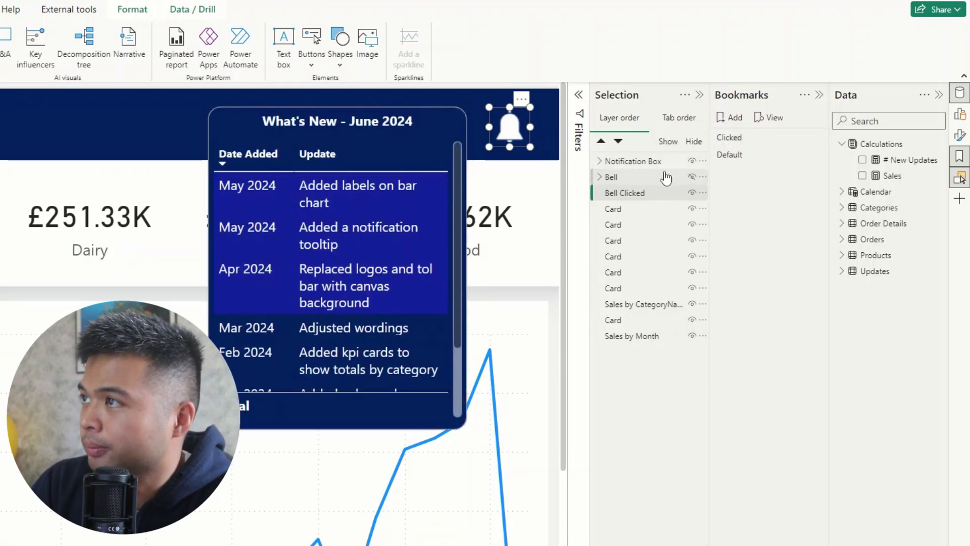
ctrl+click(659, 160)
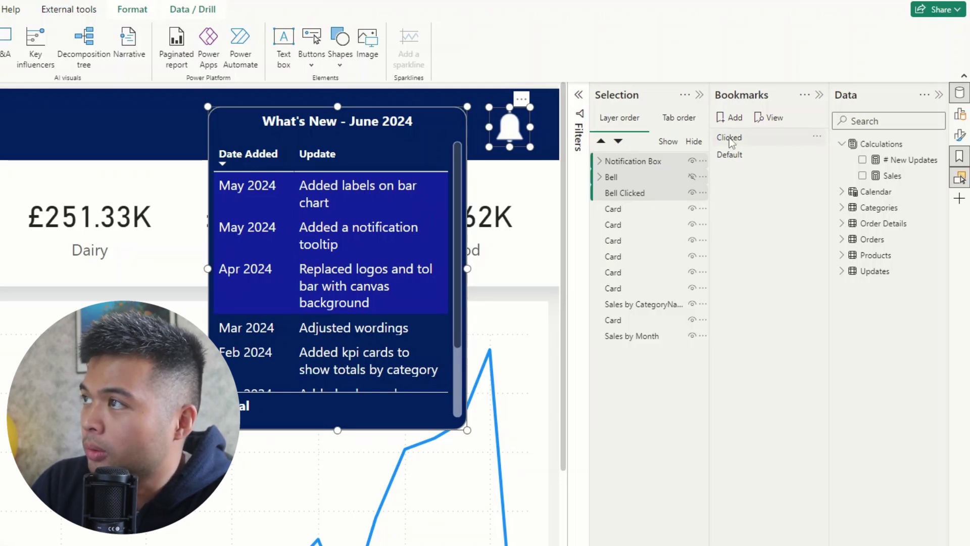
click(816, 137)
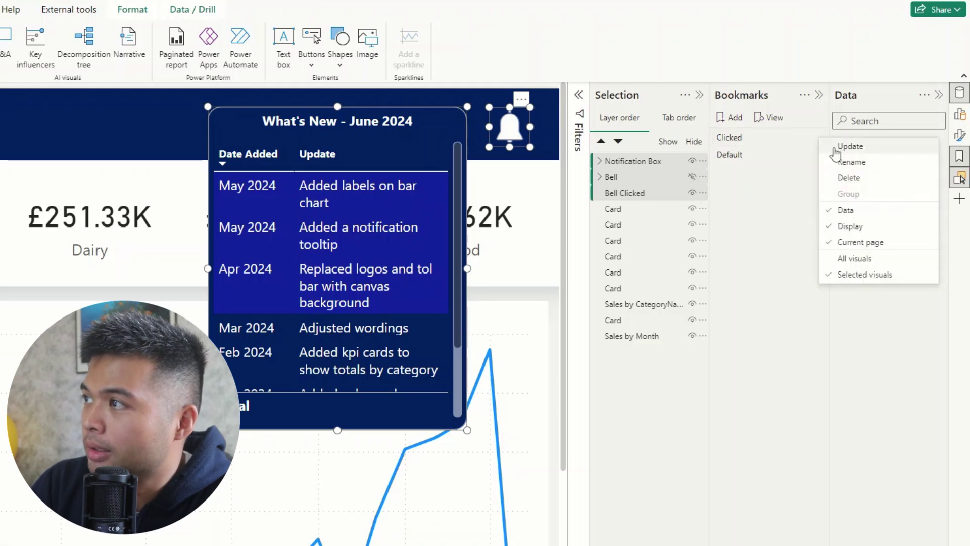
click(837, 148)
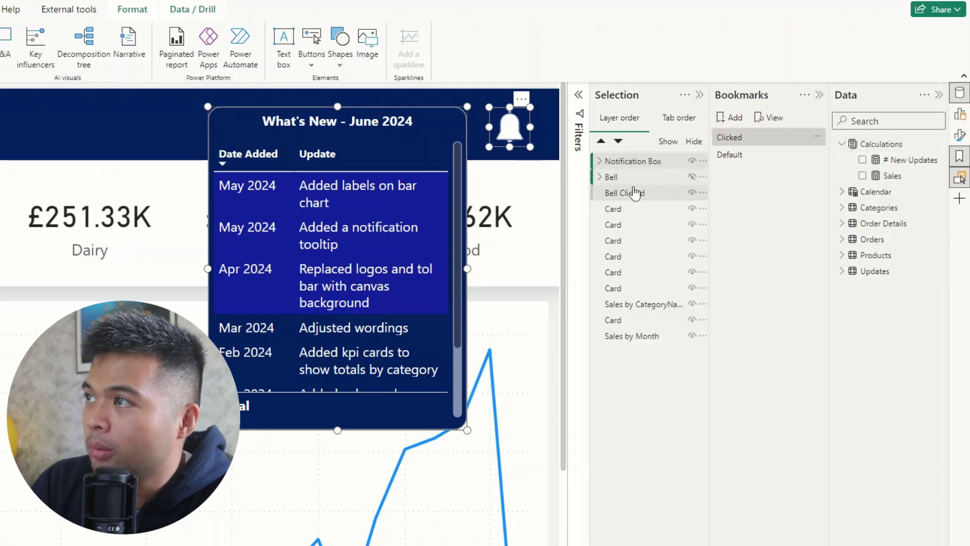
Step: Reselect the notification layers and test switching between the Default and Clicked bookmarks
click(636, 161)
ctrl+click(613, 177)
ctrl+click(646, 196)
click(749, 154)
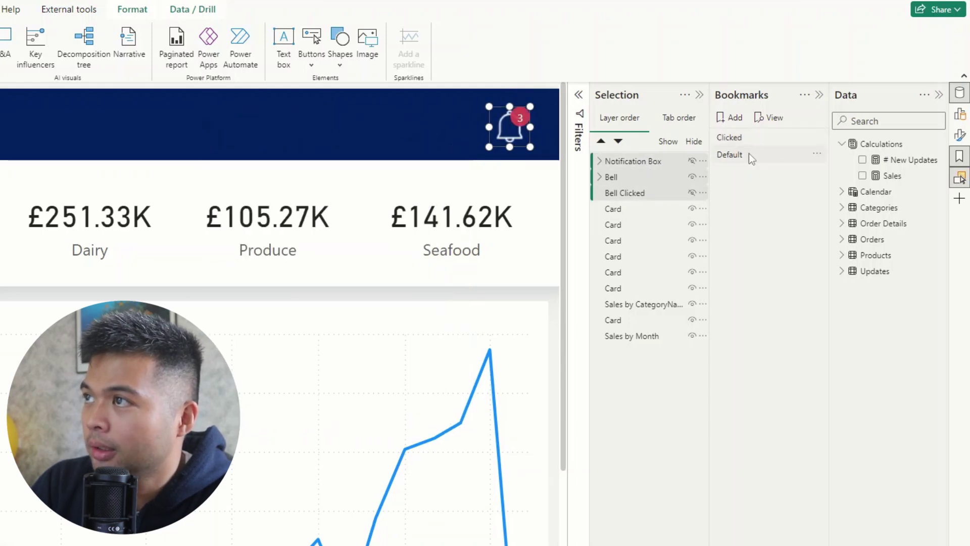
click(747, 138)
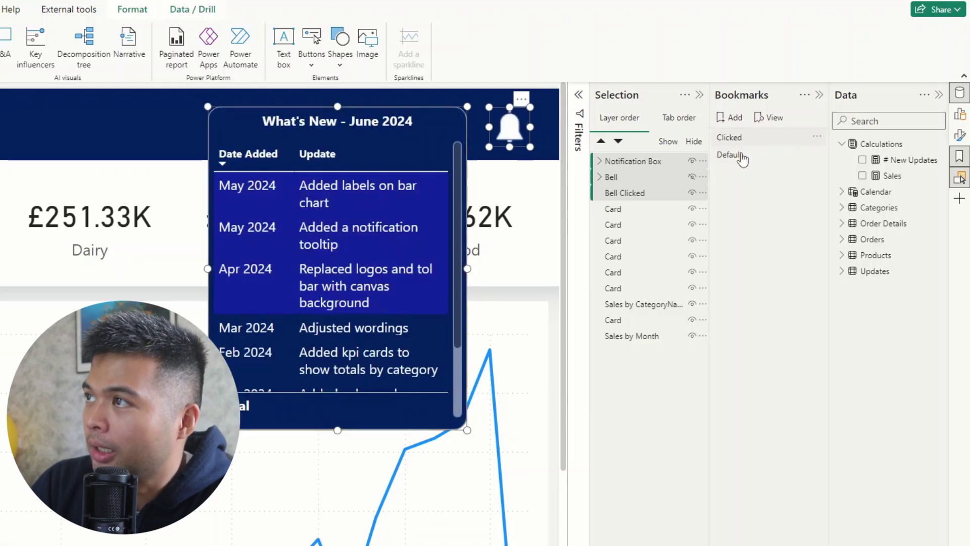
click(740, 157)
click(747, 141)
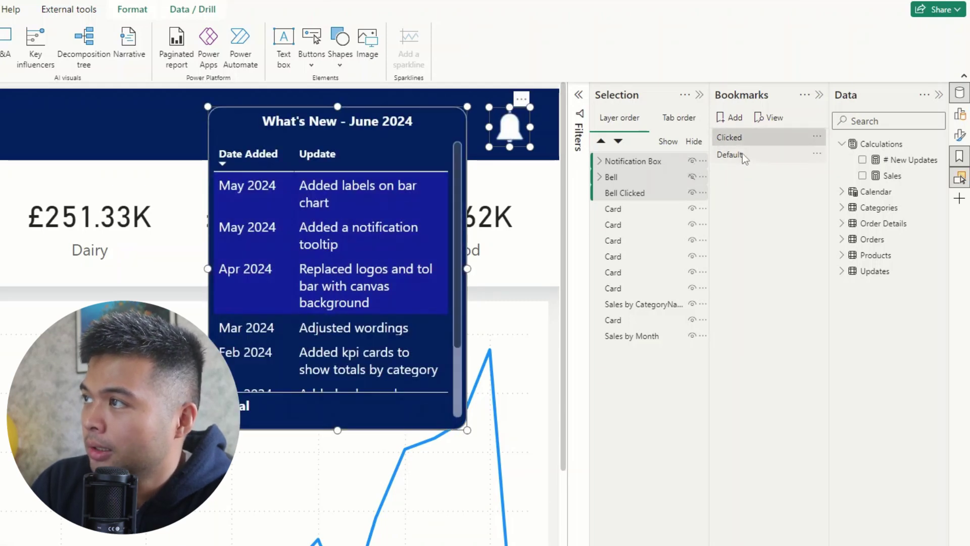
Step: Give the badged bell button a Bookmark action applying 'Clicked' and test it
click(741, 154)
click(551, 166)
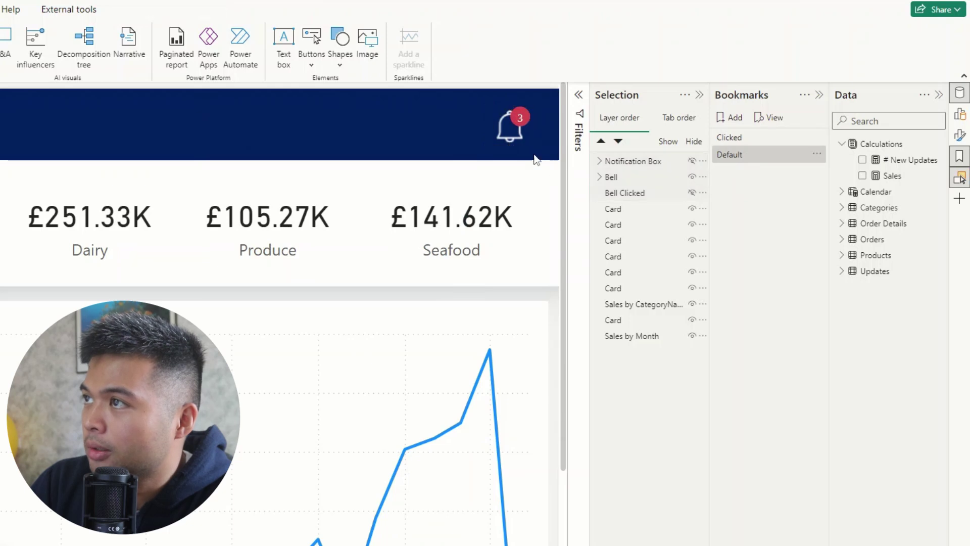
click(508, 142)
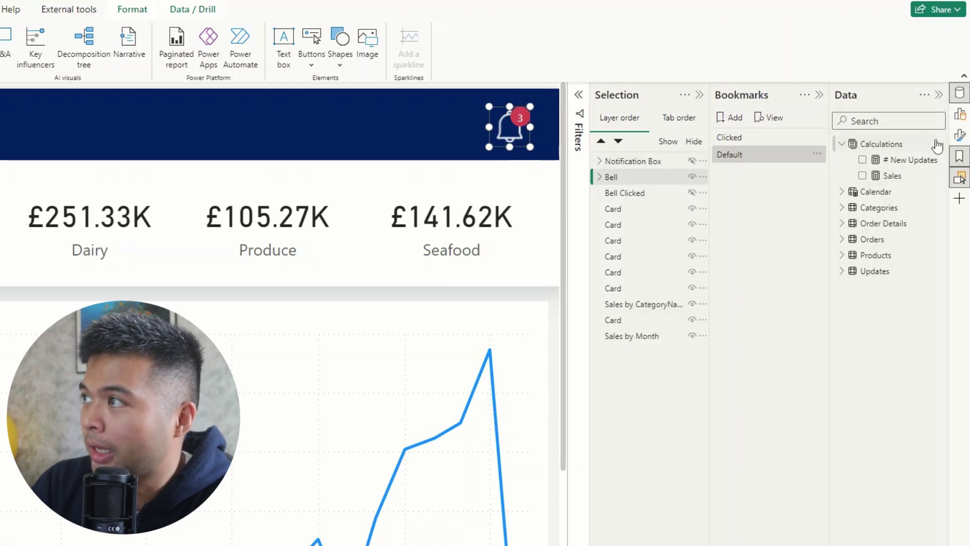
click(959, 136)
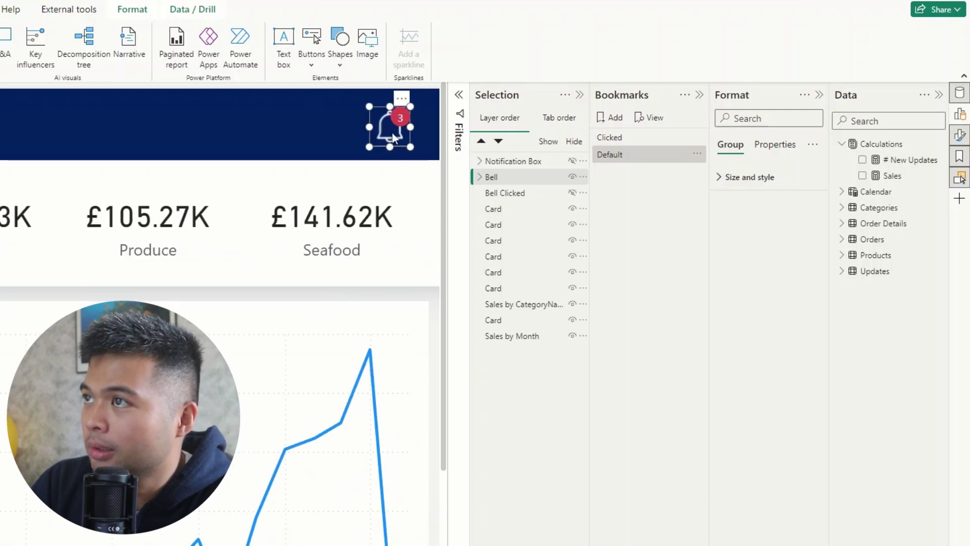
click(392, 132)
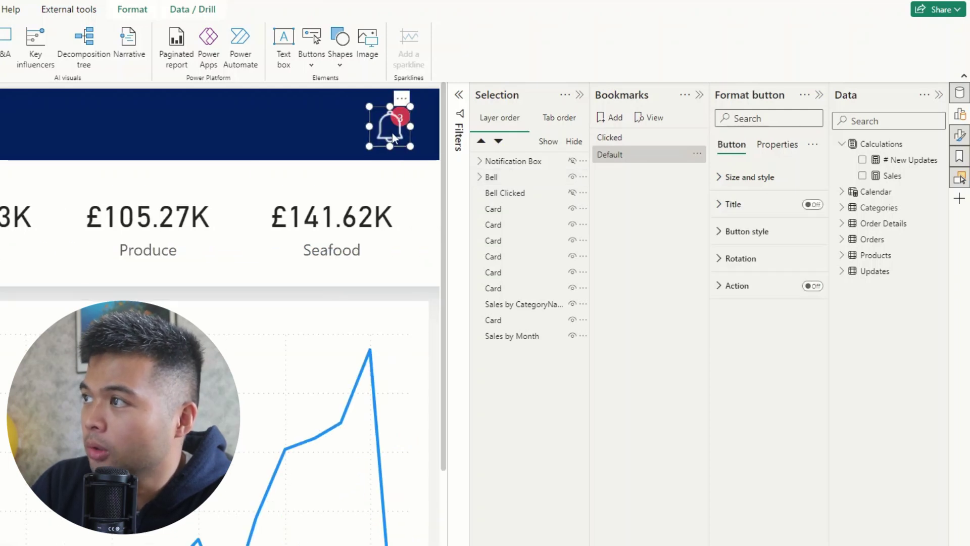
click(812, 286)
click(767, 354)
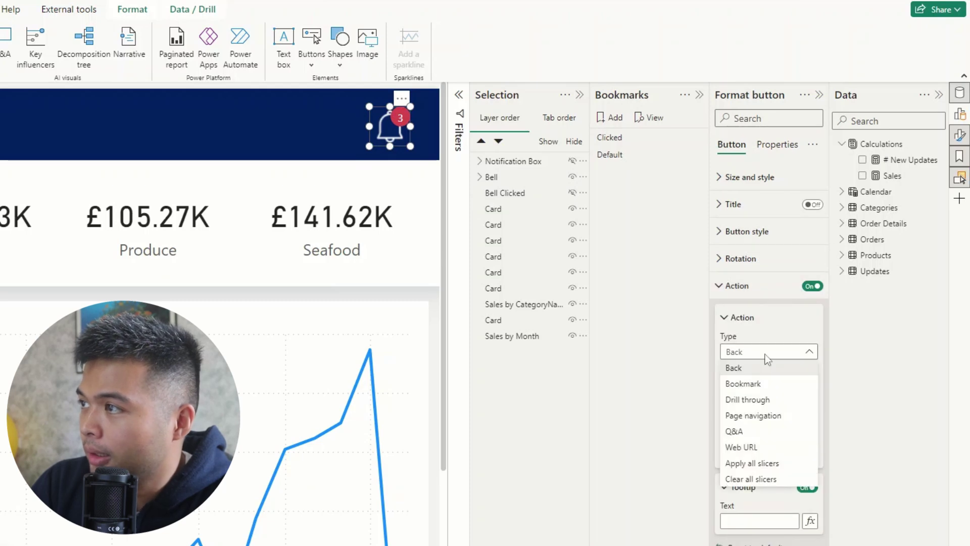
click(744, 384)
click(756, 389)
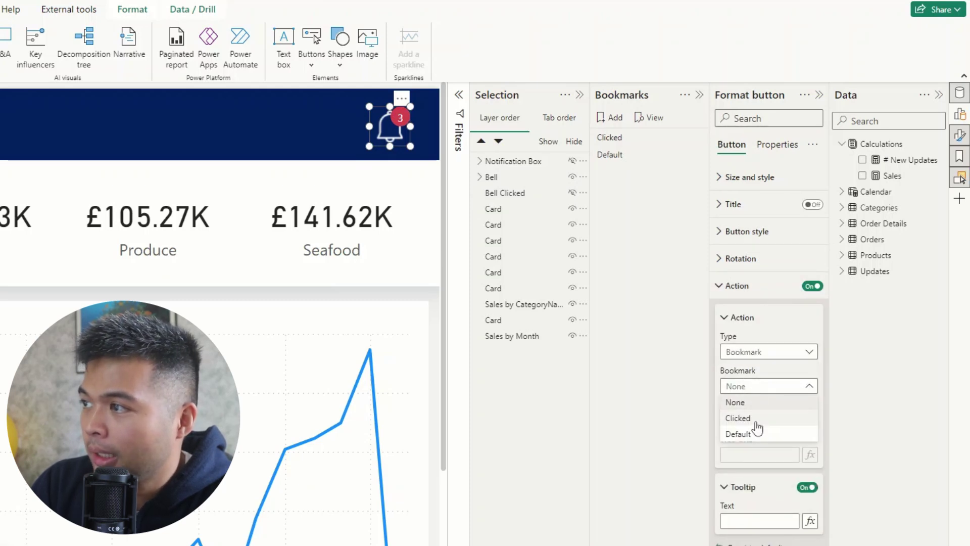
click(756, 419)
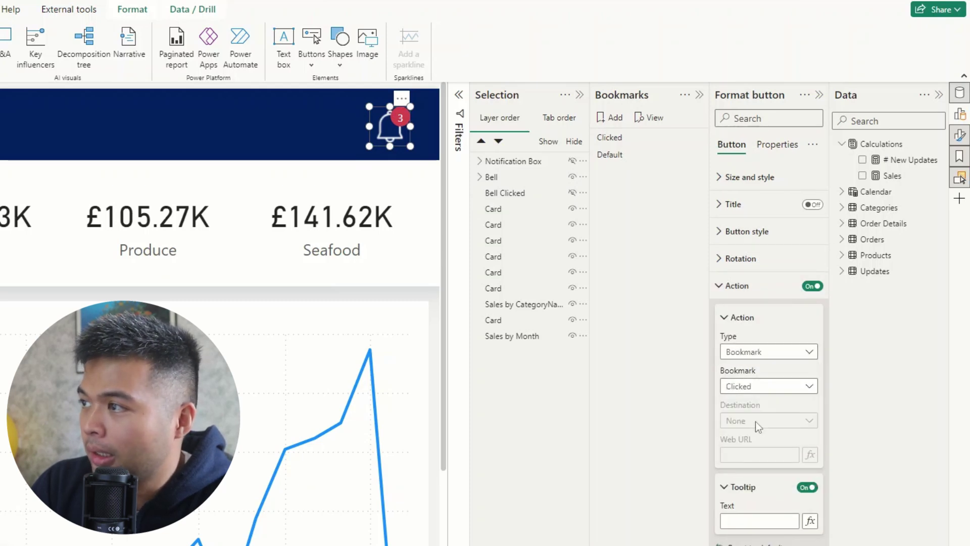
ctrl+click(387, 143)
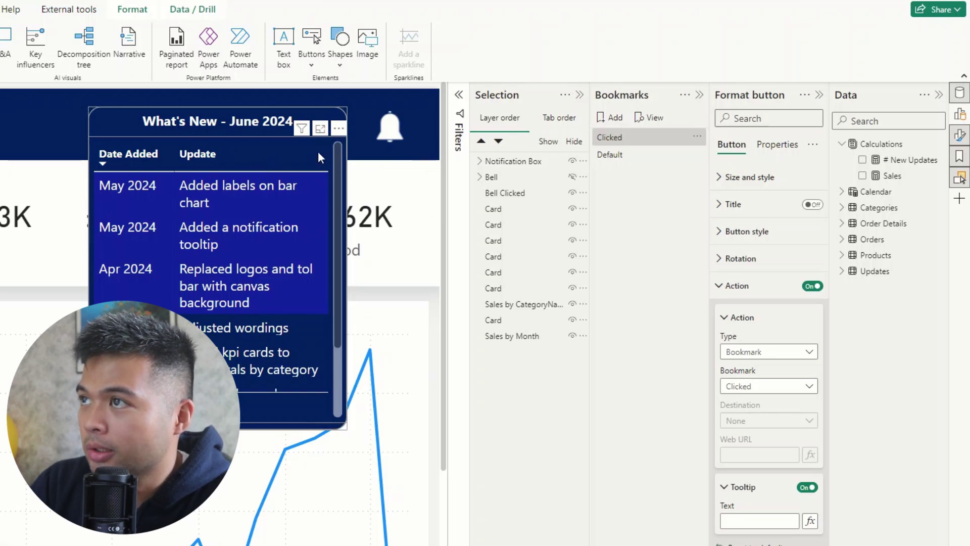
Step: Give the Bell Clicked button a Bookmark action applying 'Default' and test it
click(383, 135)
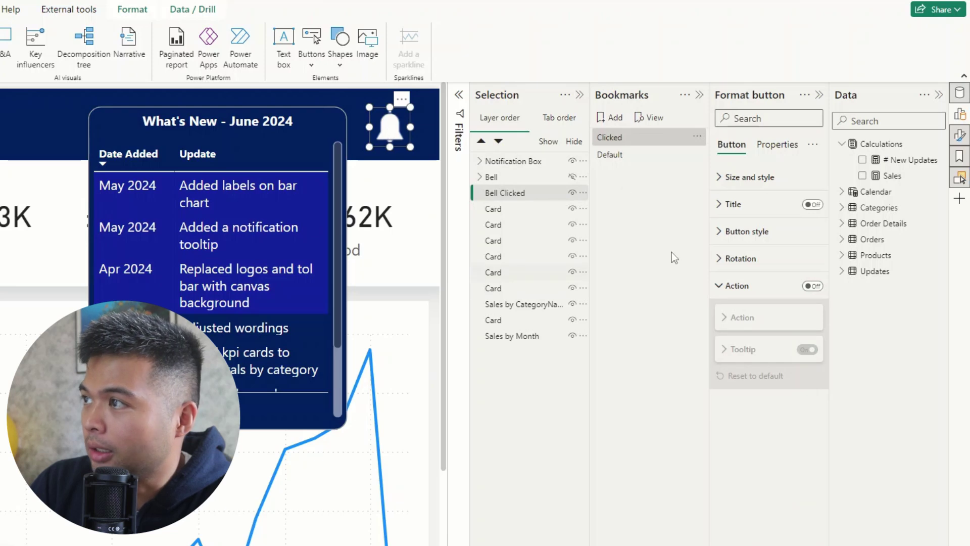
click(812, 286)
click(792, 352)
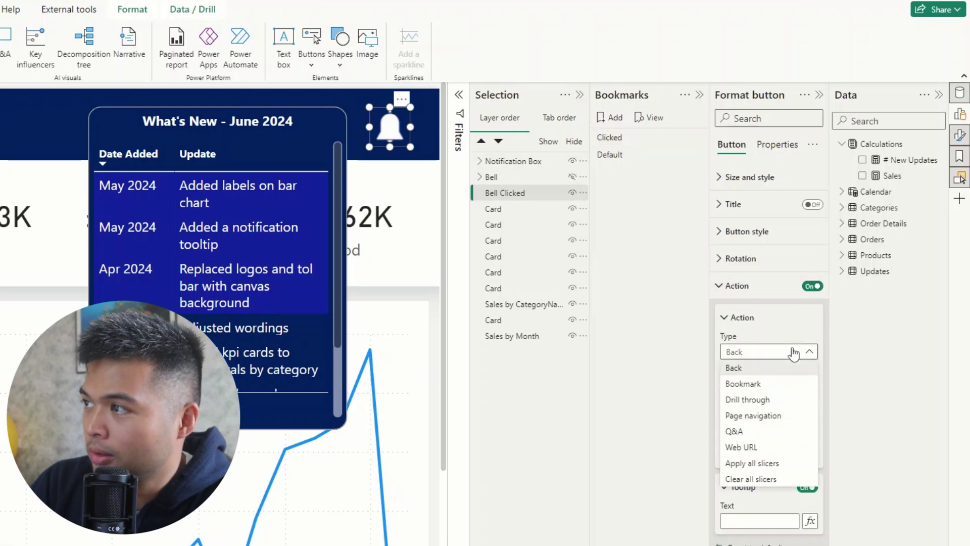
click(757, 384)
click(784, 388)
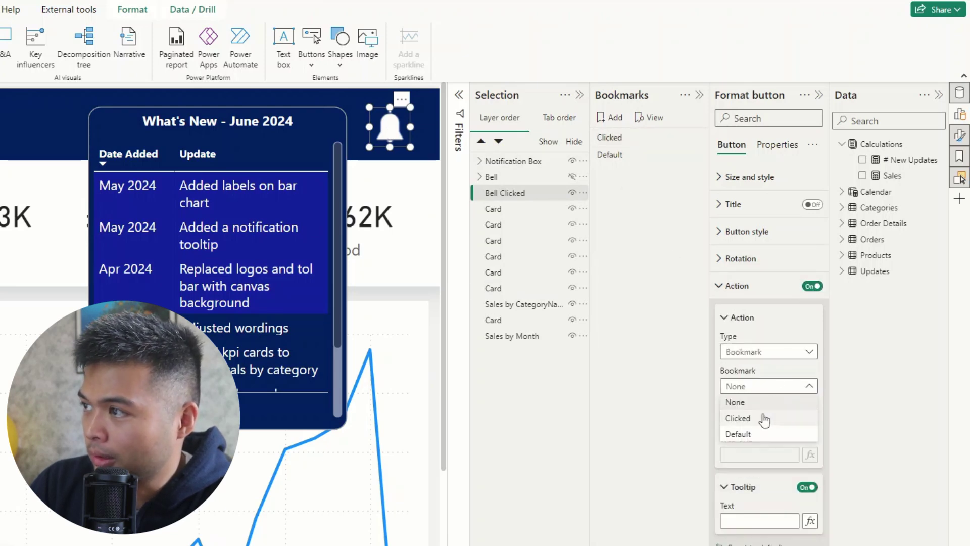
click(739, 434)
ctrl+click(392, 134)
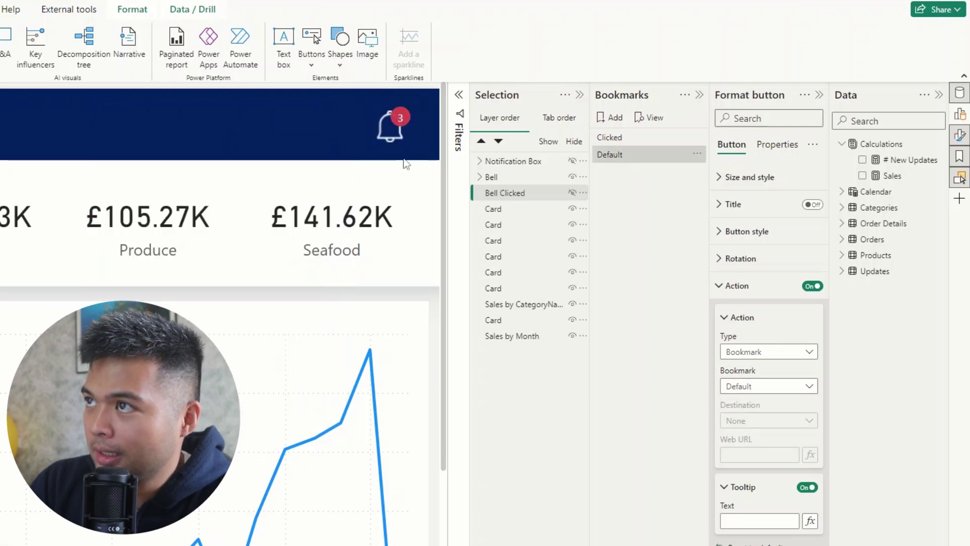
click(294, 168)
scroll(293, 168, down, 2)
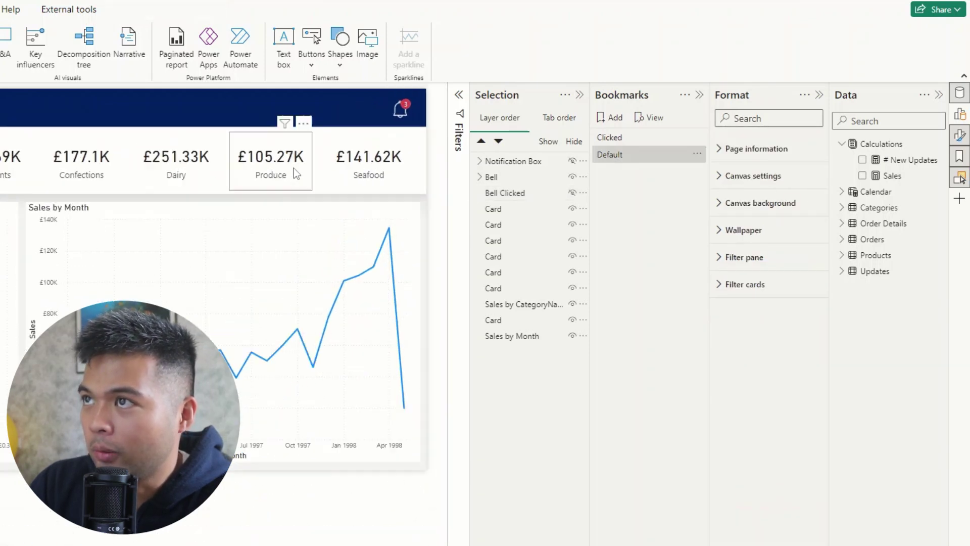
click(405, 110)
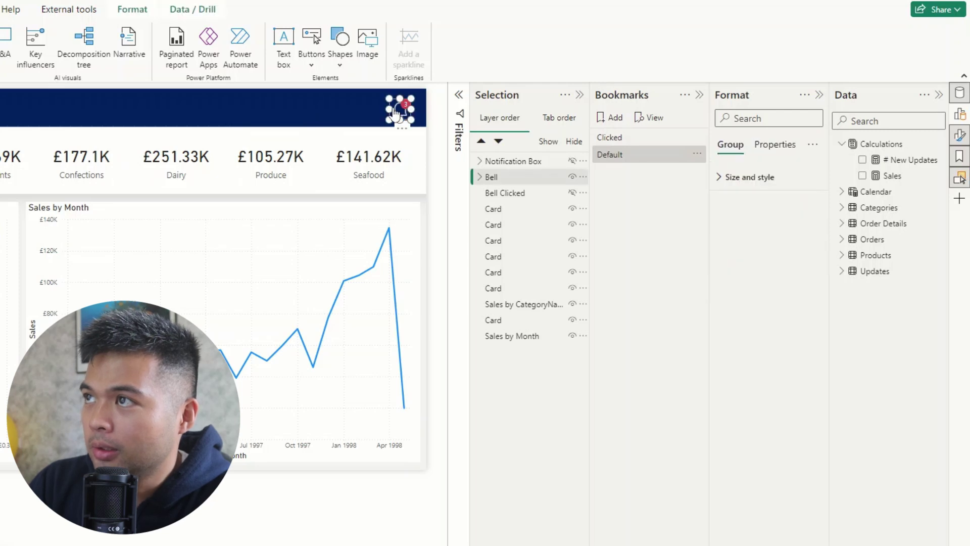
ctrl+click(404, 110)
scroll(335, 210, down, 3)
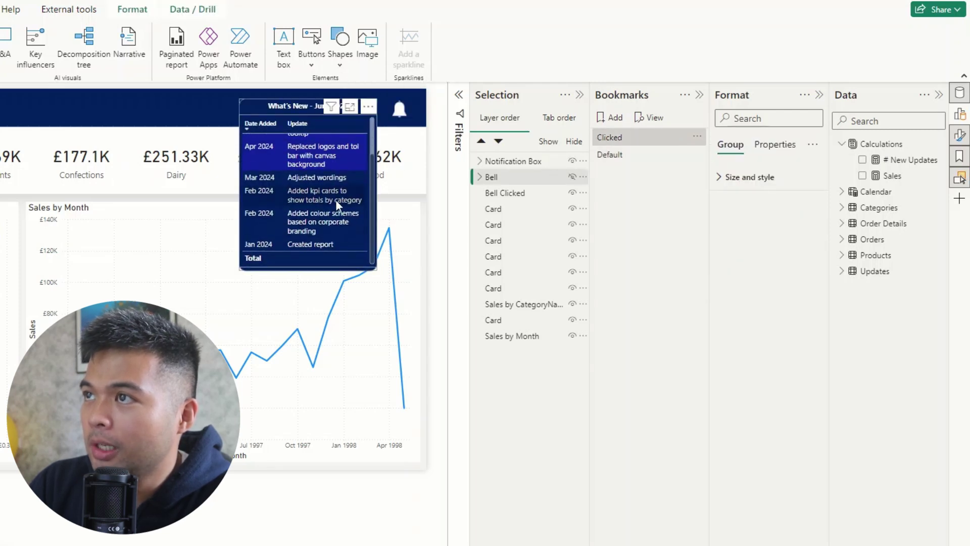
scroll(333, 214, up, 3)
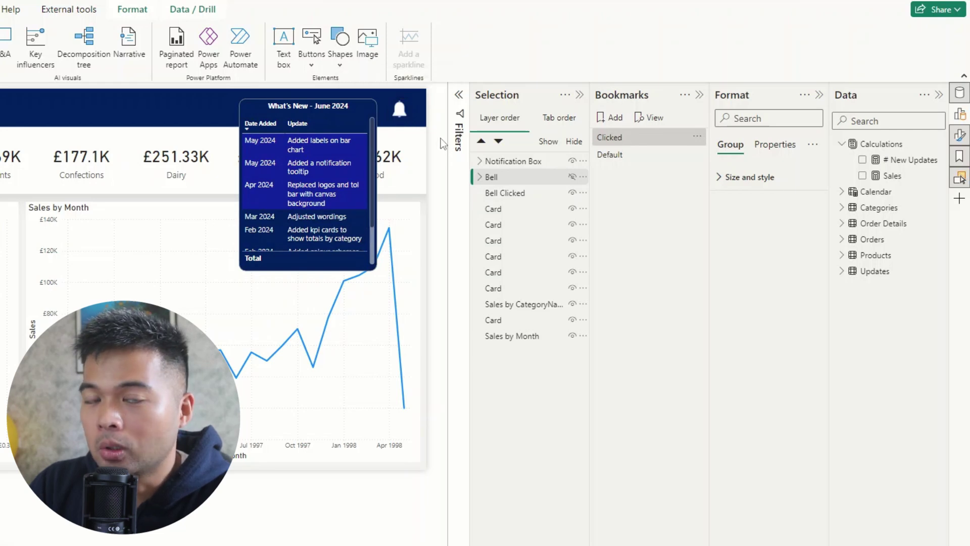
click(403, 113)
ctrl+click(404, 116)
ctrl+click(404, 117)
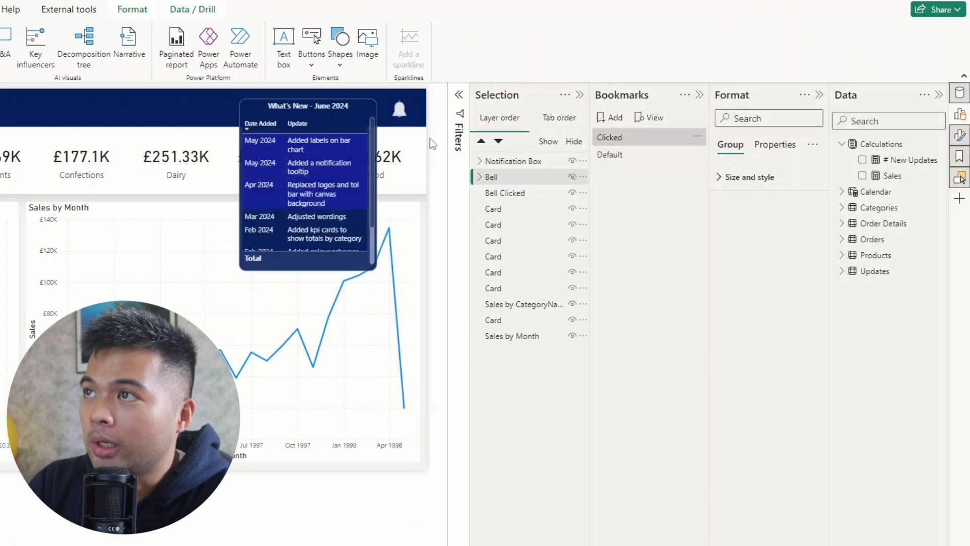
ctrl+click(402, 117)
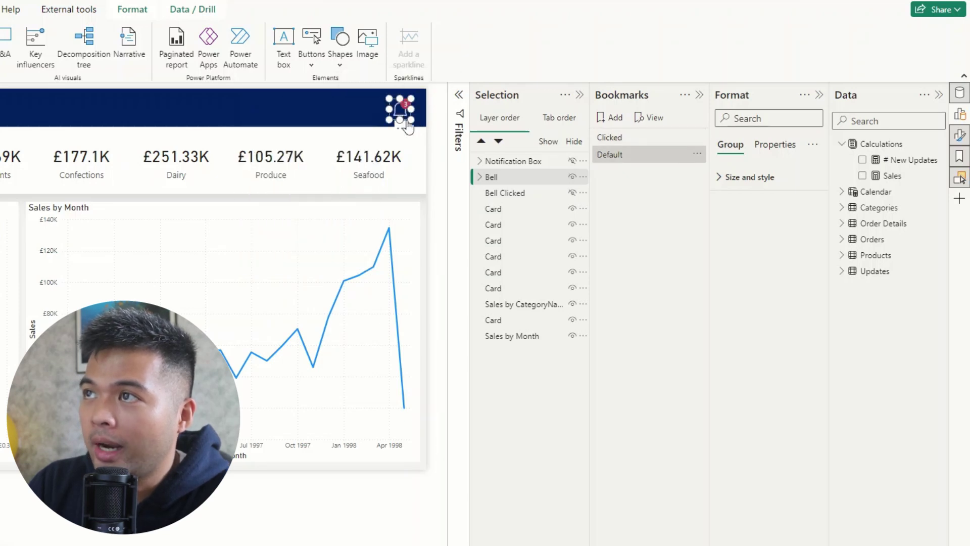
click(426, 130)
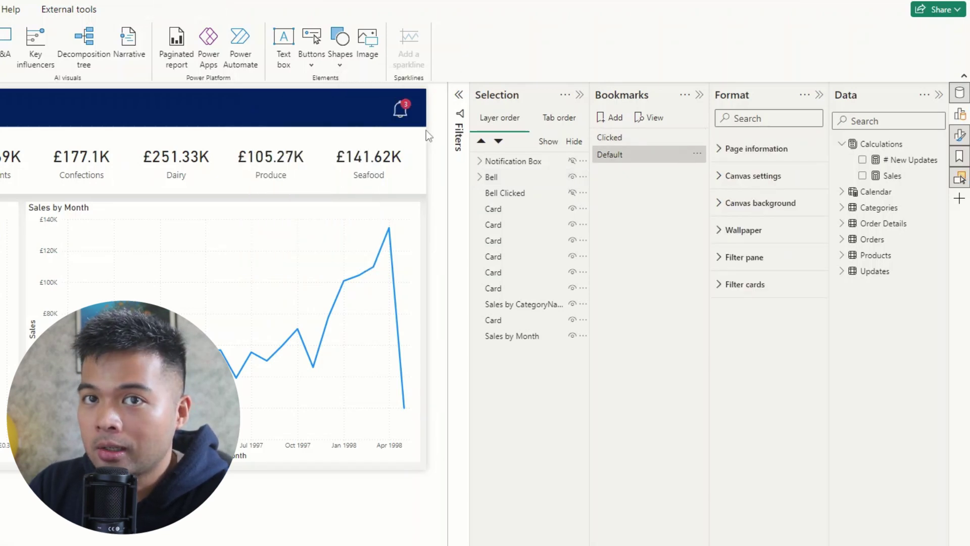